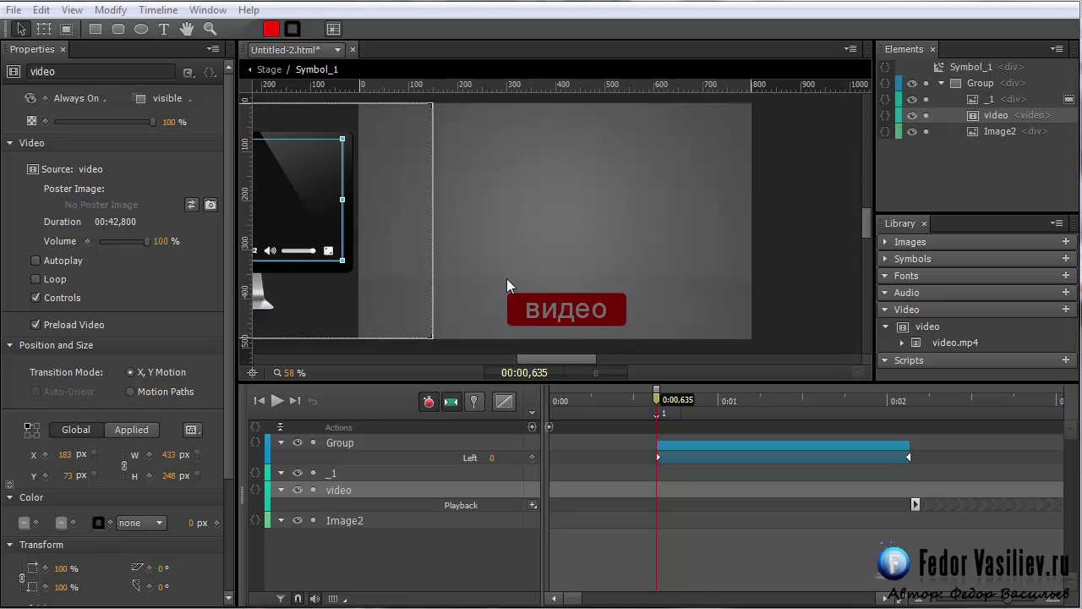
Delete the video element from the Group in Symbol_1
drag(547, 359, 546, 359)
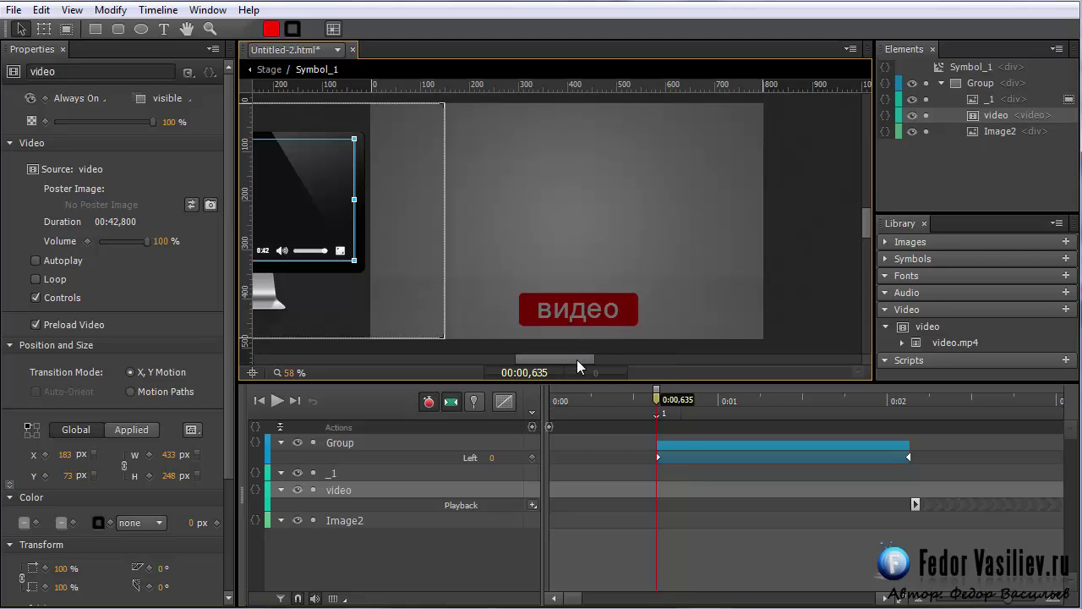
drag(577, 361, 569, 361)
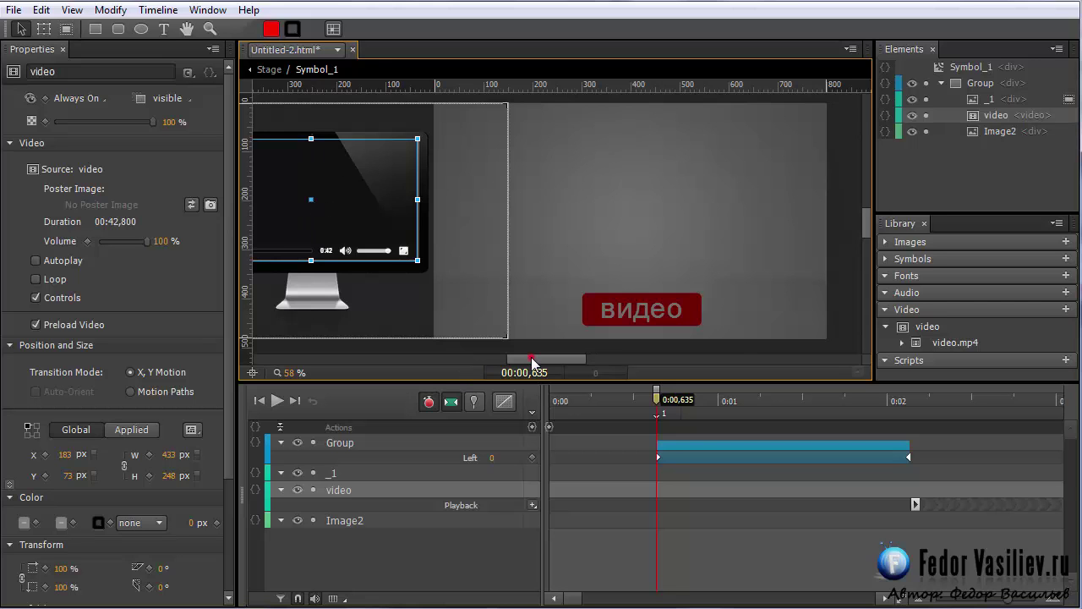
scroll(531, 357, right, 3)
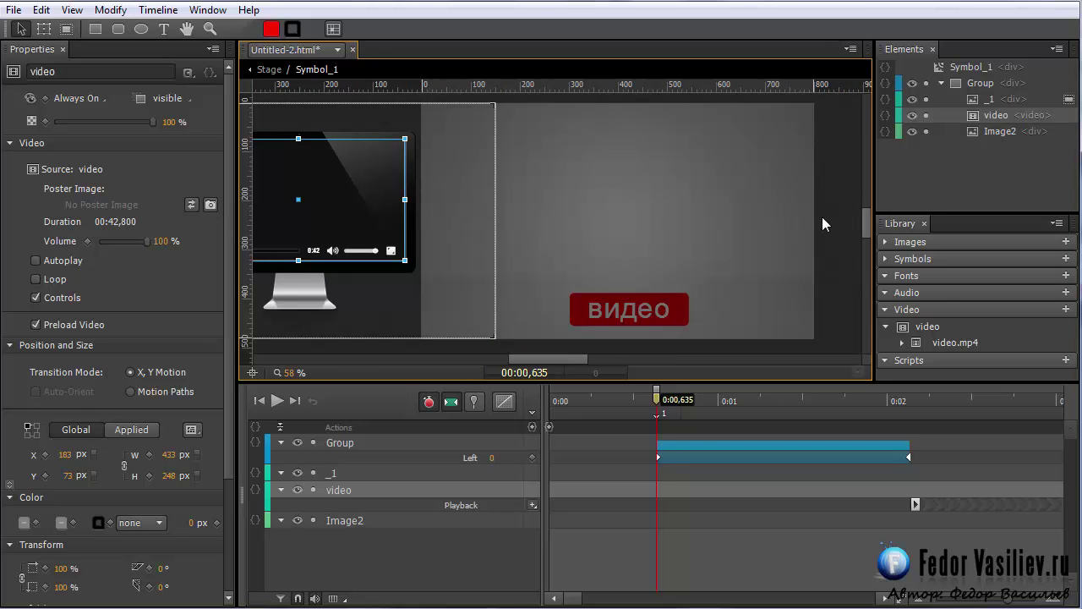
click(989, 115)
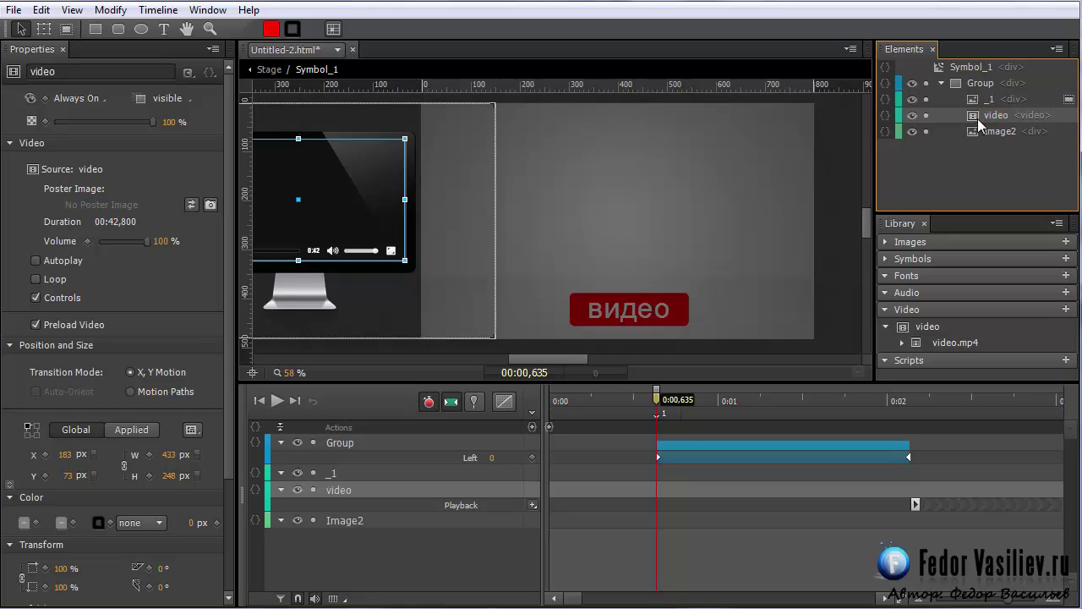
right_click(977, 120)
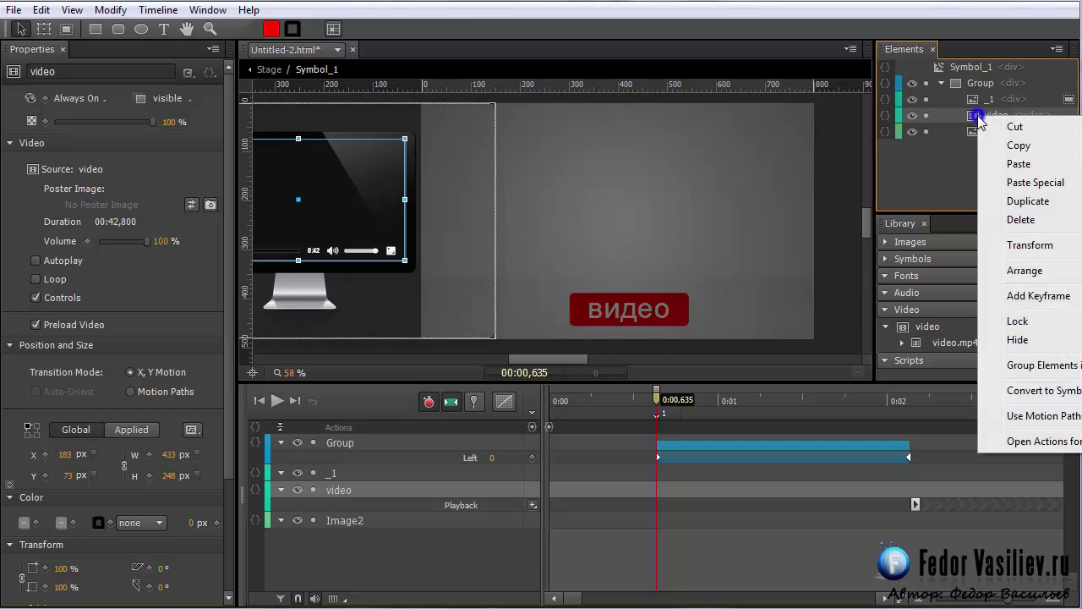
click(1022, 219)
At 1.5 seconds on the timeline, draw a red rectangle about 439 × 243 px over the monitor's screen area
drag(541, 358, 537, 361)
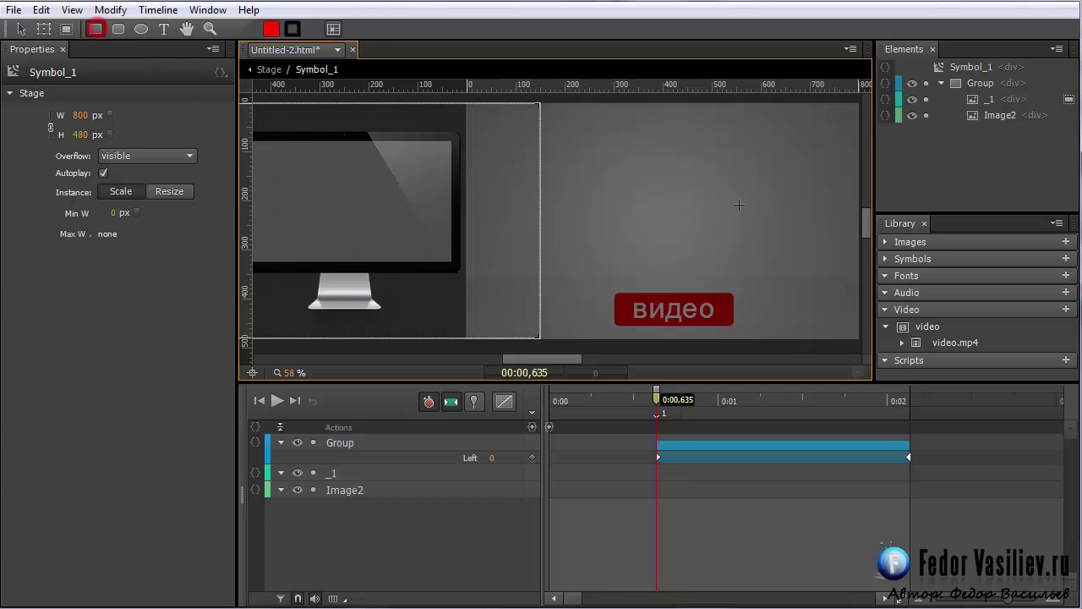
click(380, 203)
click(803, 400)
drag(551, 362, 560, 362)
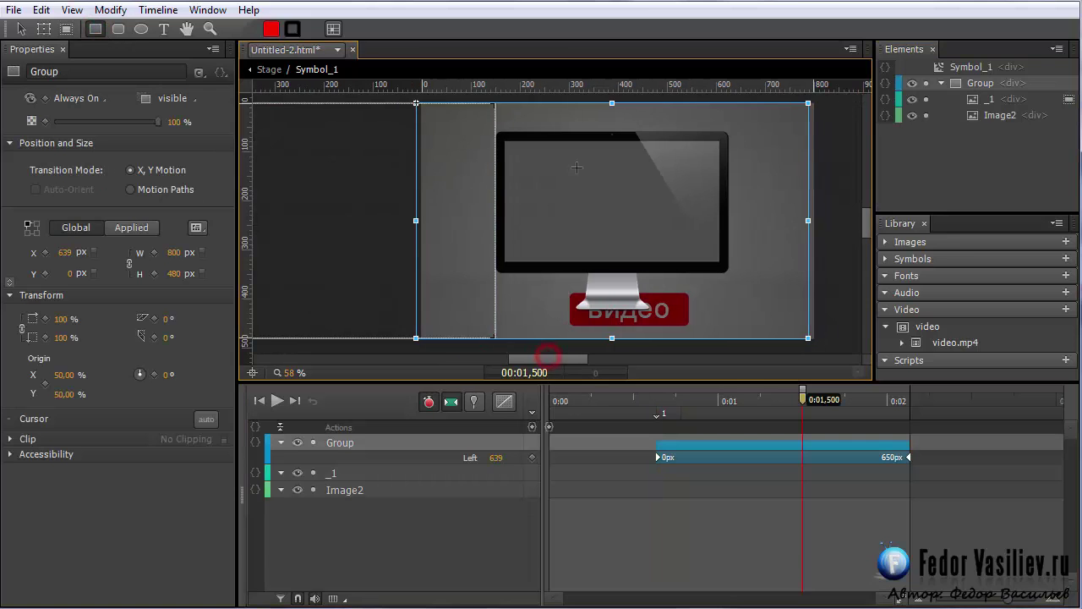
mouse_move(507, 141)
mouse_down()
mouse_move(635, 265)
mouse_move(721, 260)
mouse_up()
key(v)
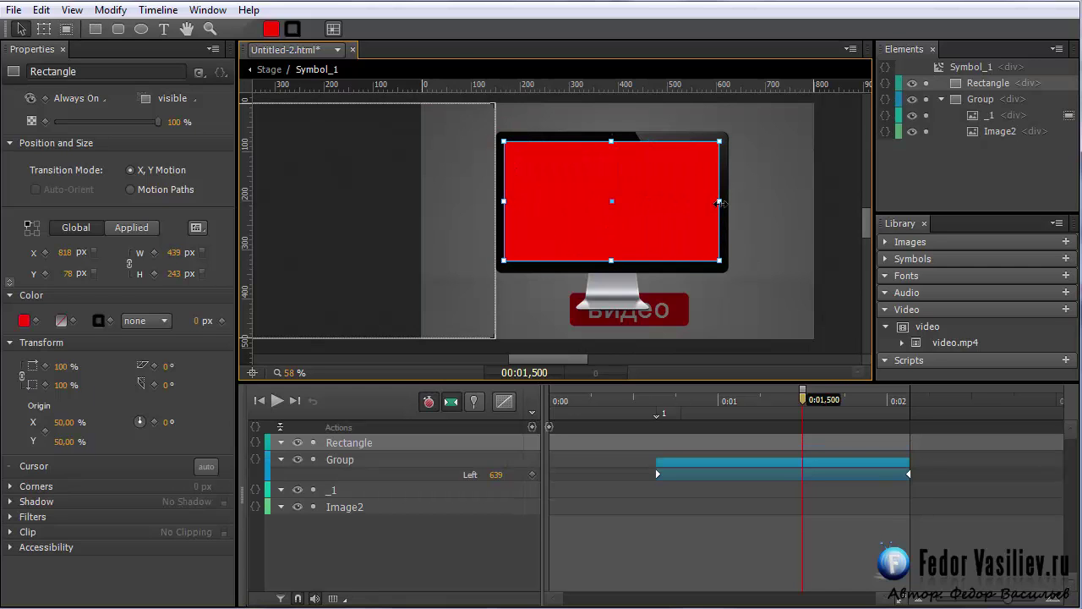
Widen the rectangle to 441 px and nest it inside Group between _1 and Image2
click(719, 203)
click(960, 83)
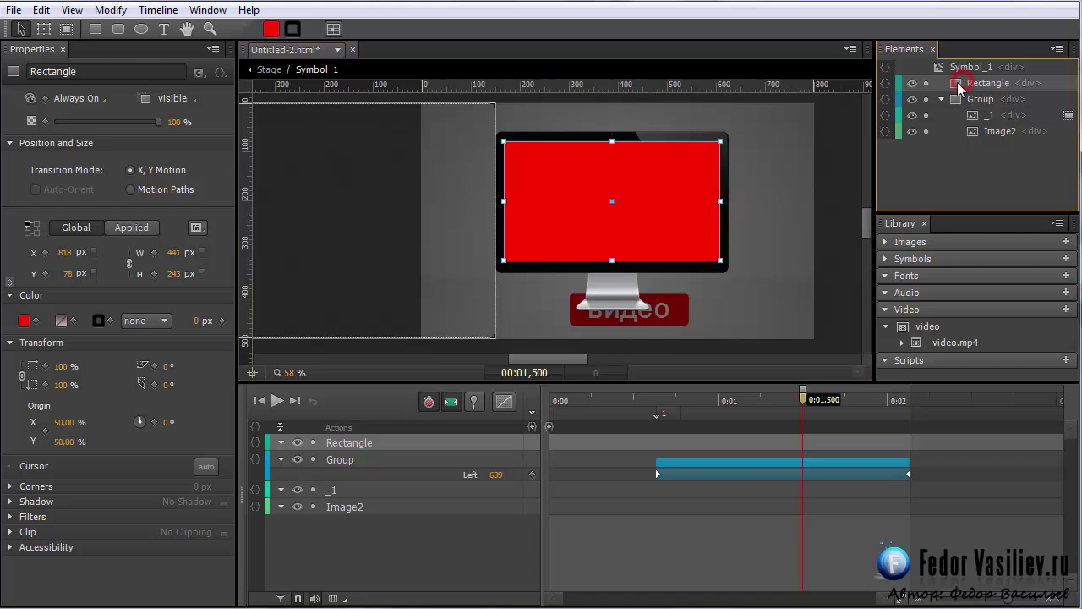
drag(962, 89, 981, 125)
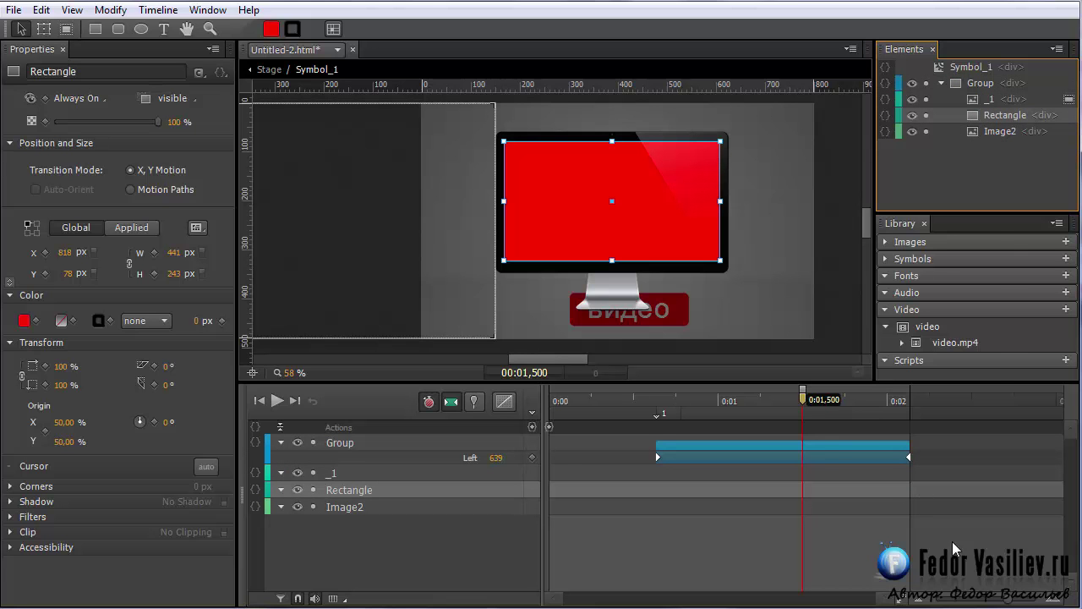
Switch to Notepad++, copy the entire YouTube iframe script from треки.txt, and return to the Edge Animate project
key(alt+Tab)
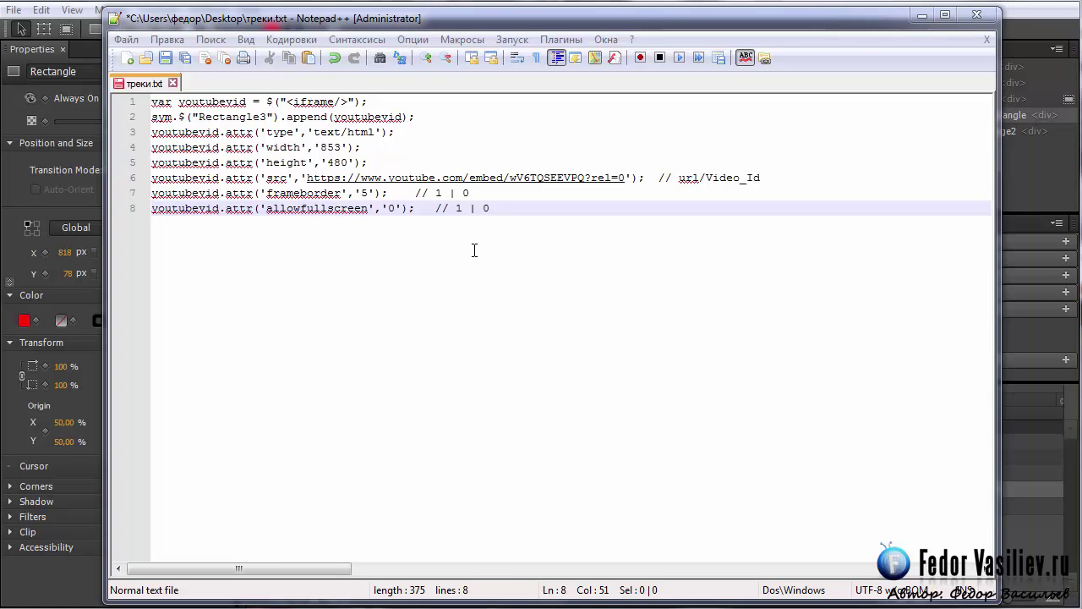
drag(504, 210, 80, 98)
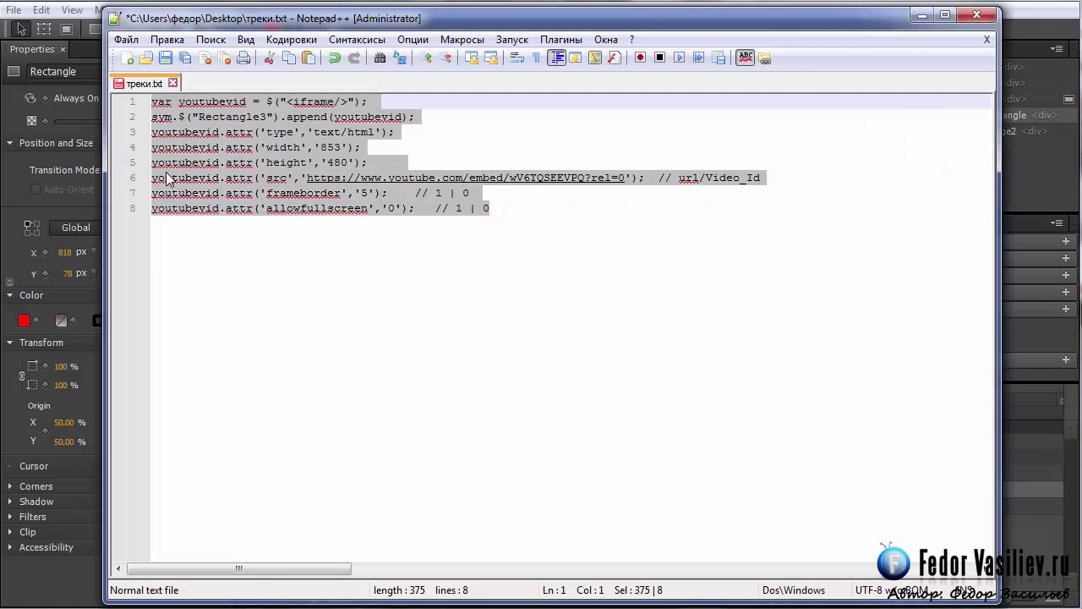
right_click(232, 132)
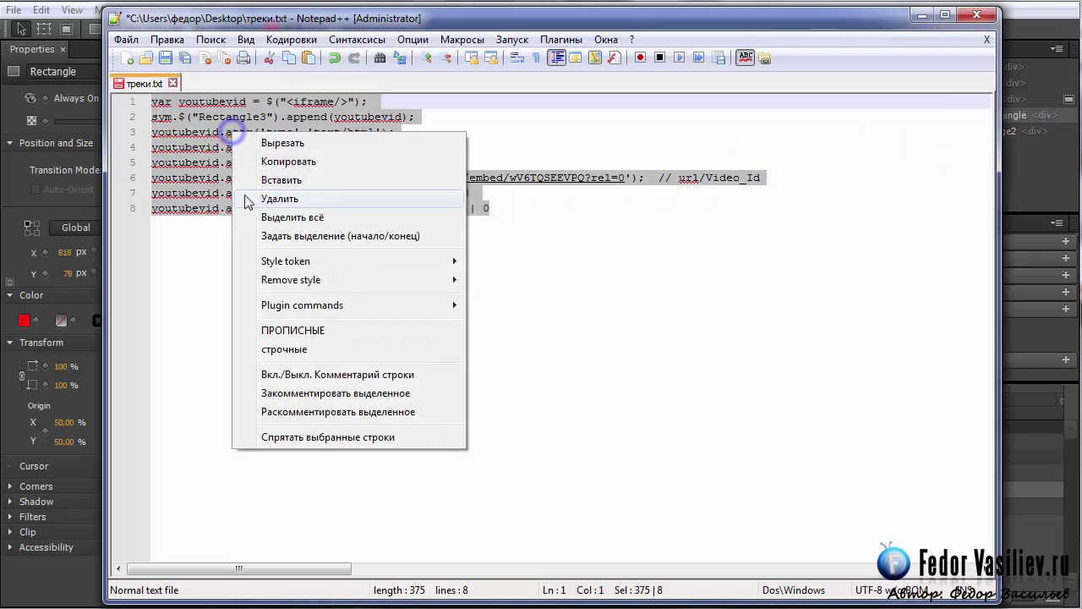
click(282, 161)
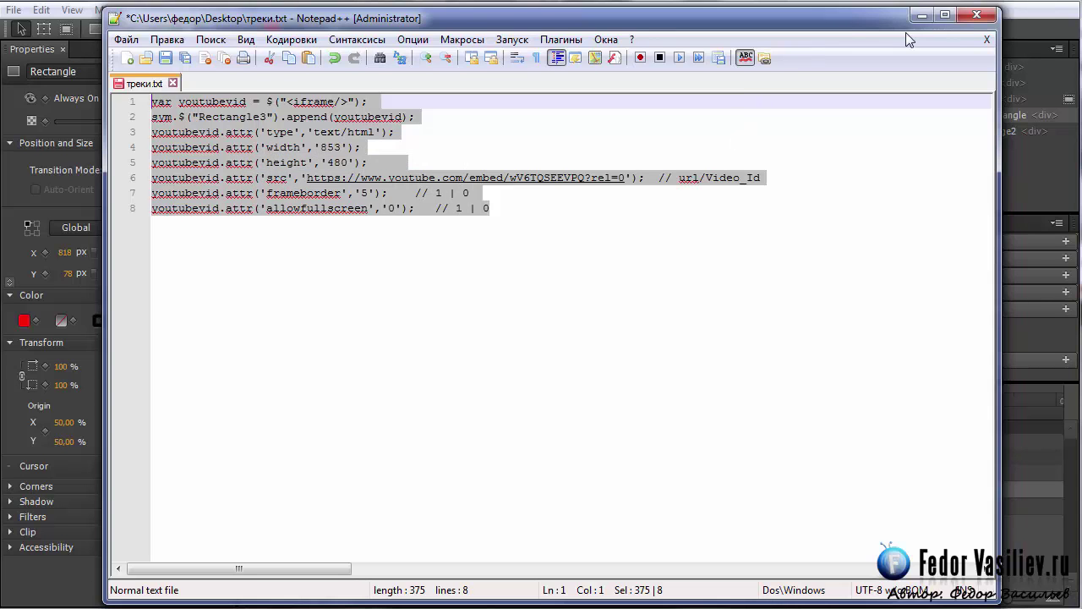
click(922, 15)
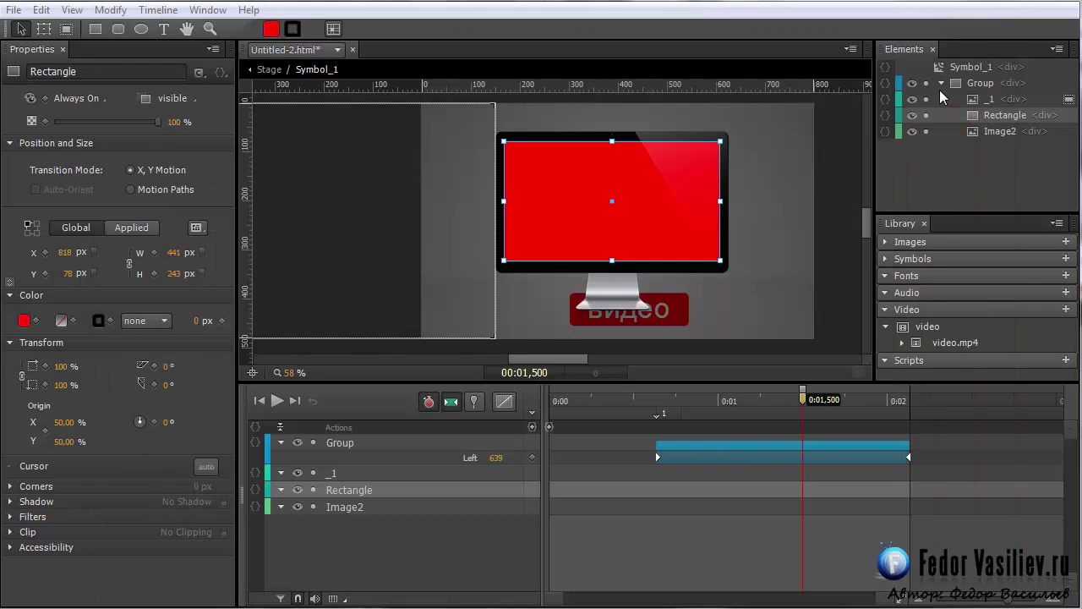
Add a creationComplete action to Symbol_1 and replace its placeholder comment with the copied YouTube iframe script
click(955, 66)
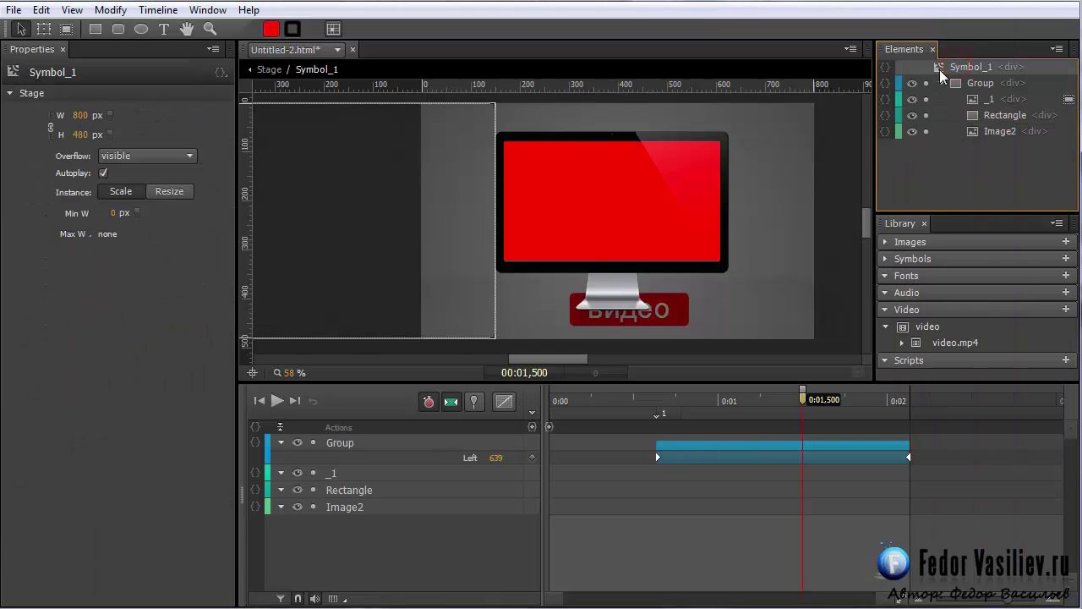
click(887, 66)
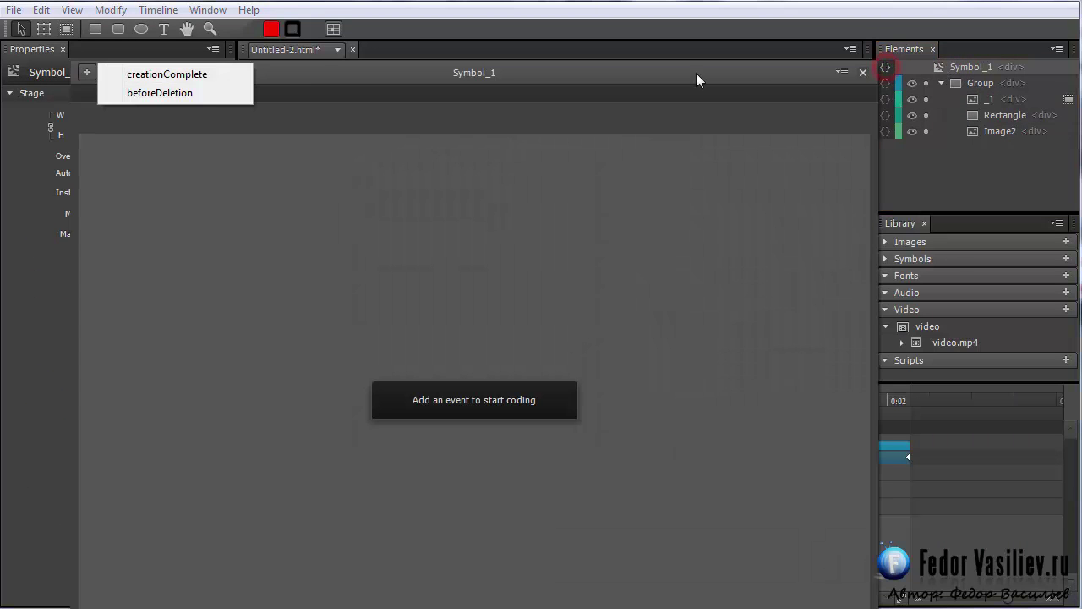
click(167, 75)
drag(172, 75, 241, 23)
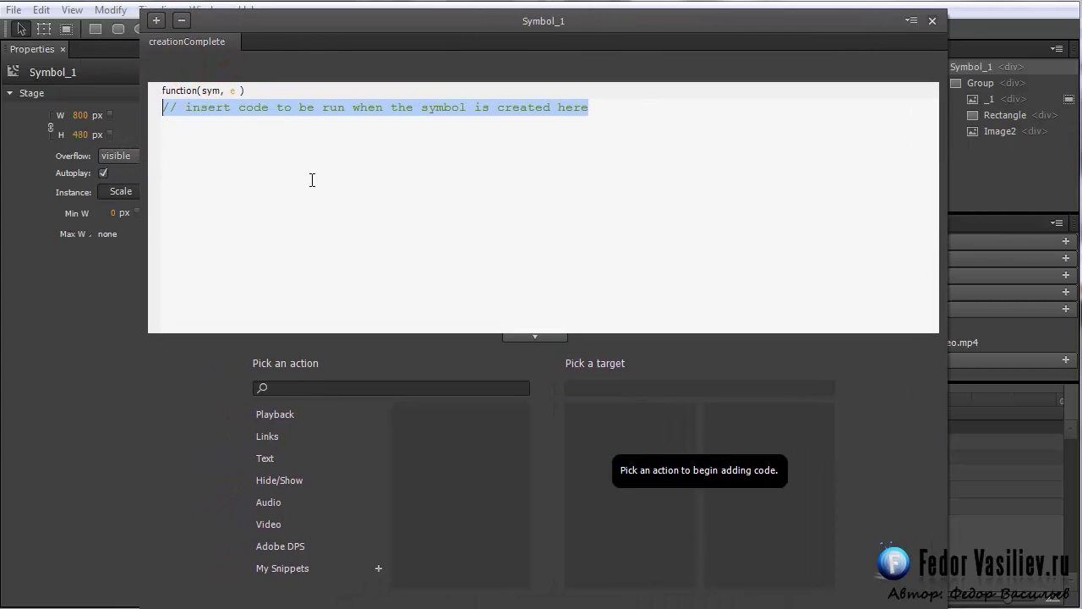
key(Delete)
right_click(308, 127)
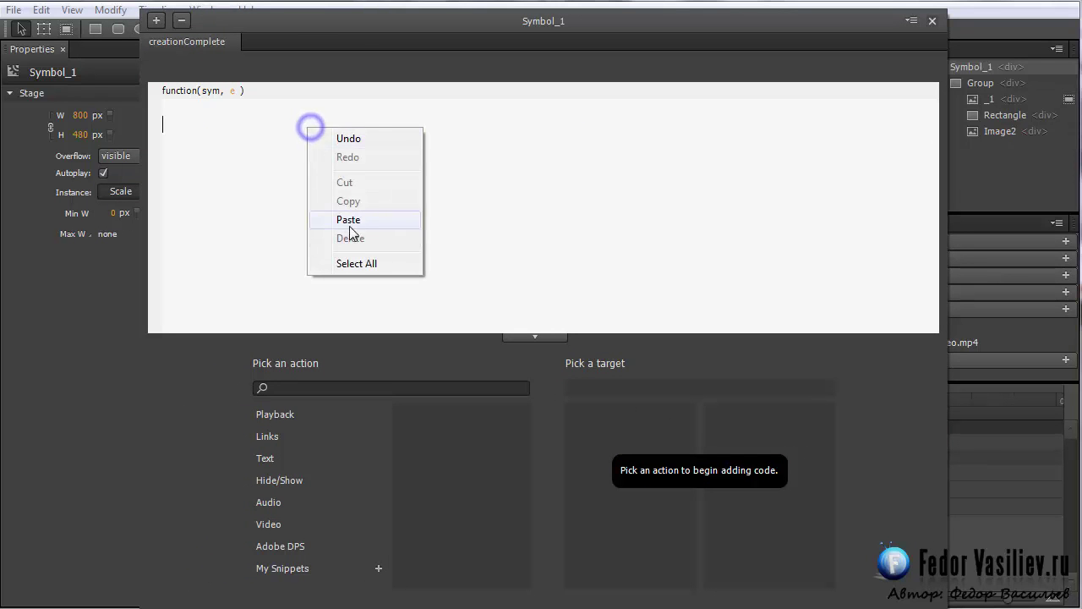
click(353, 221)
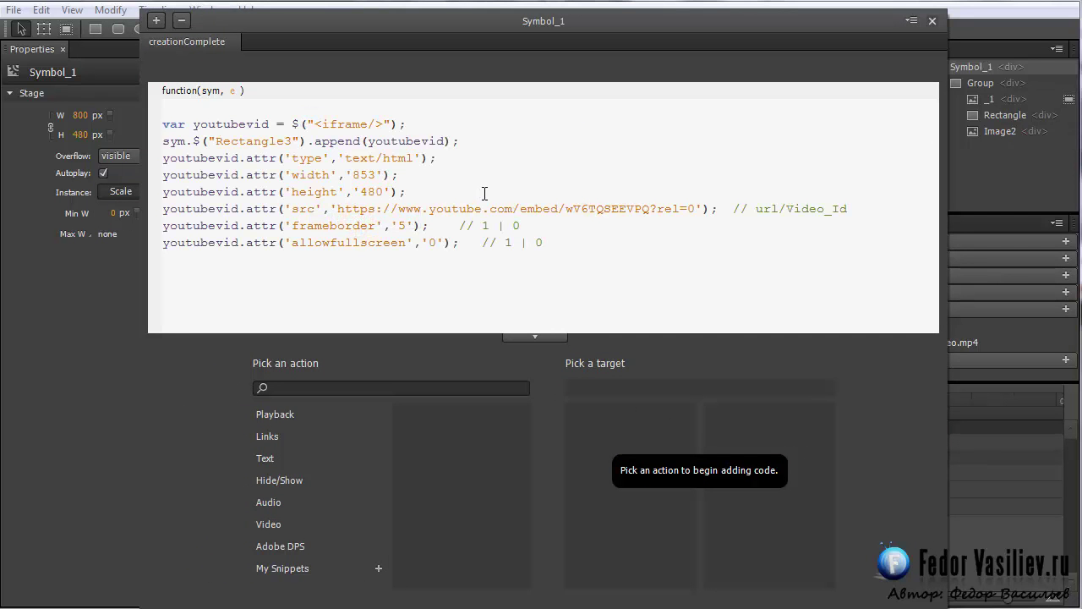
click(933, 21)
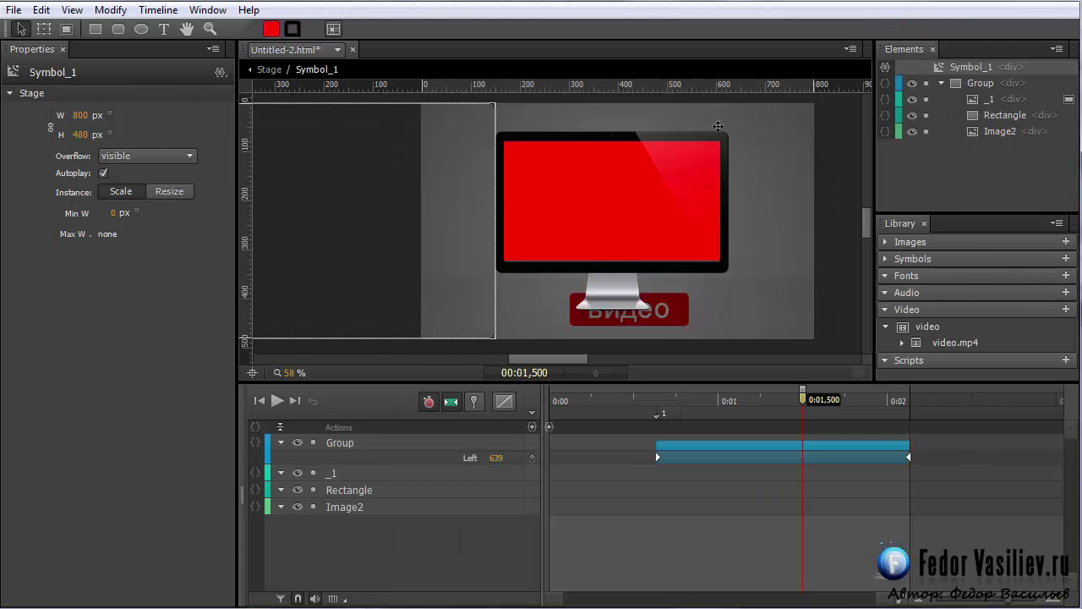
Change the append target in Symbol_1's creationComplete script to "Rectangle" so it matches the drawn rectangle's name
click(986, 117)
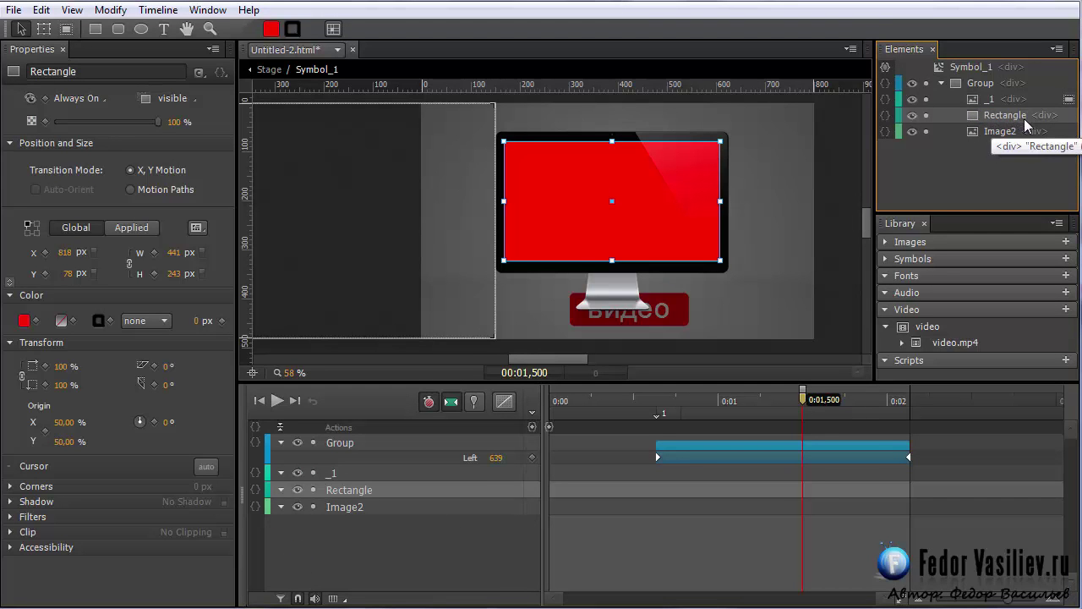
click(886, 68)
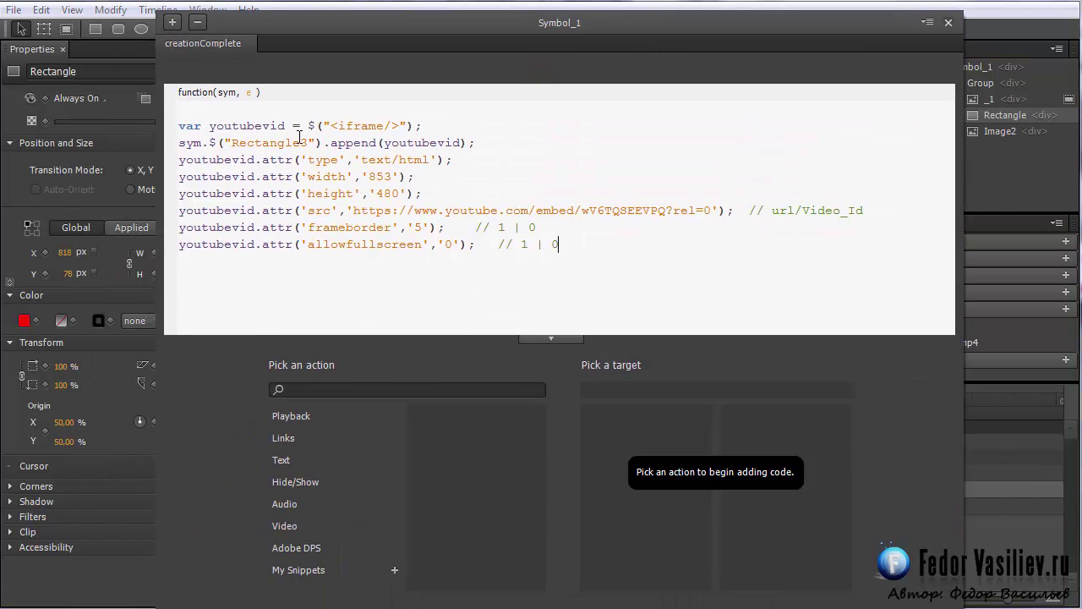
drag(315, 143, 225, 143)
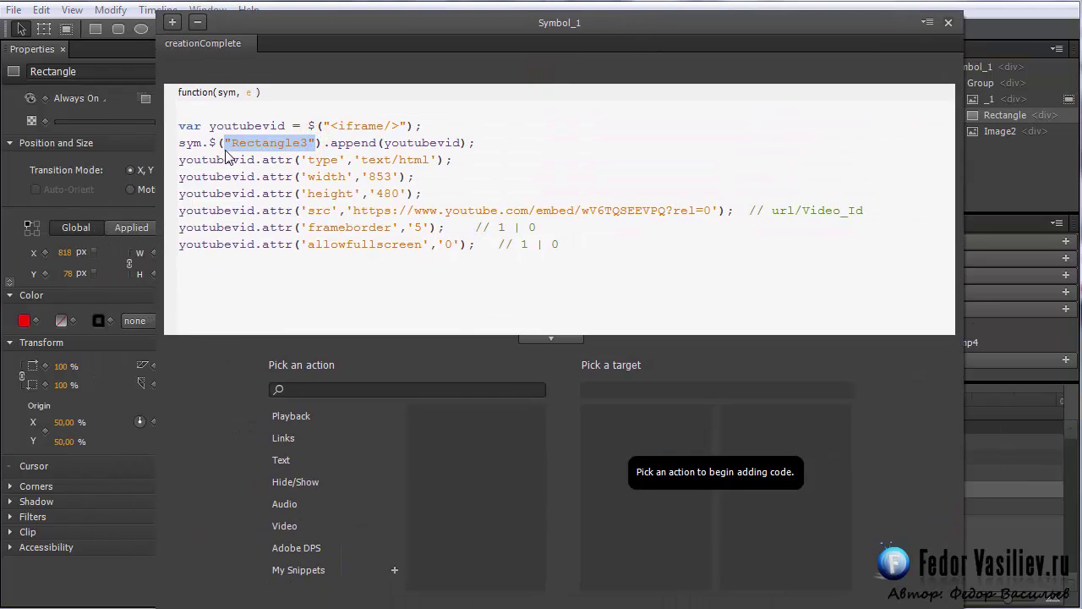
click(234, 143)
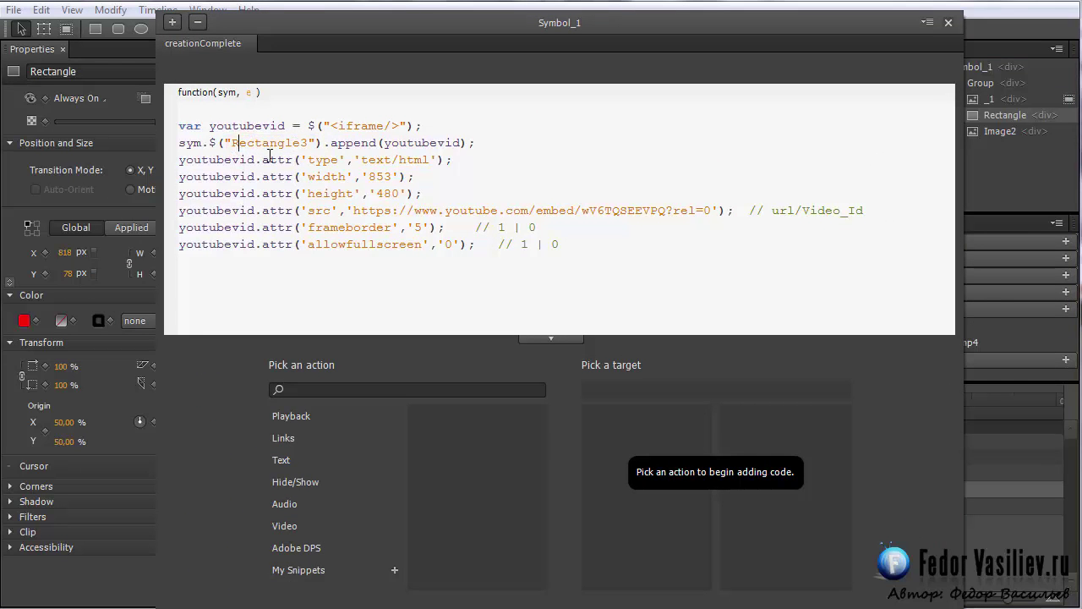
click(309, 143)
key(BackSpace)
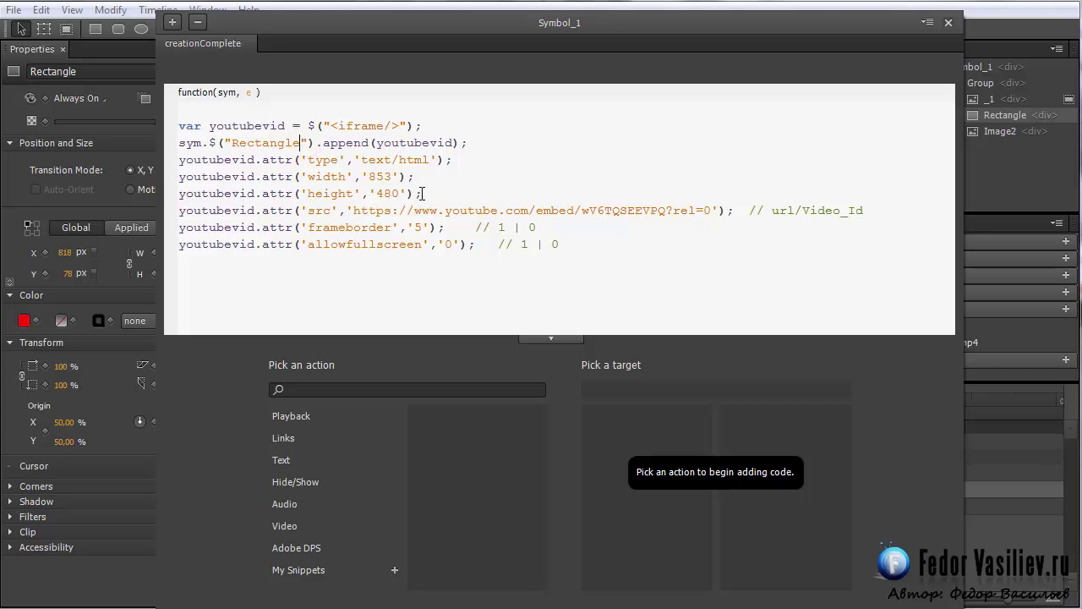
Set the iframe's width to 441 and height to 243 in the creationComplete script, matching the rectangle's dimensions
drag(421, 193, 361, 177)
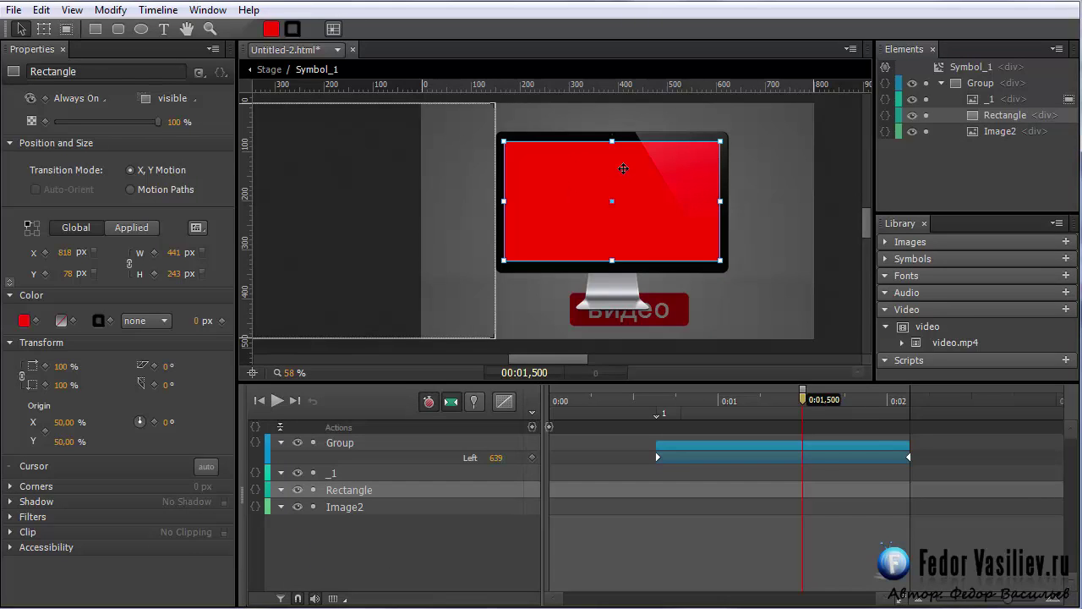
click(1000, 118)
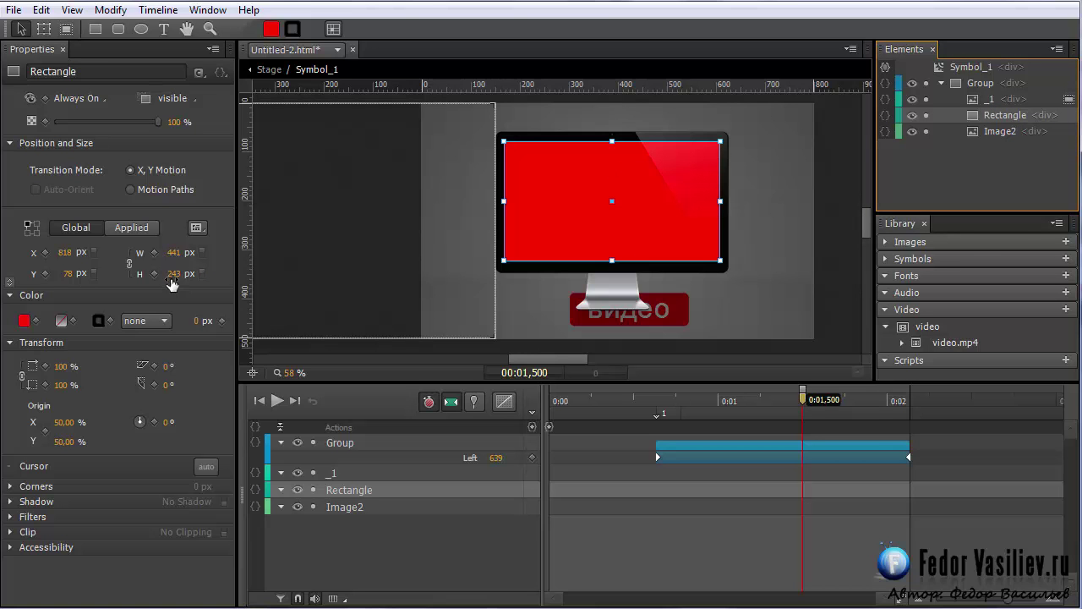
click(886, 67)
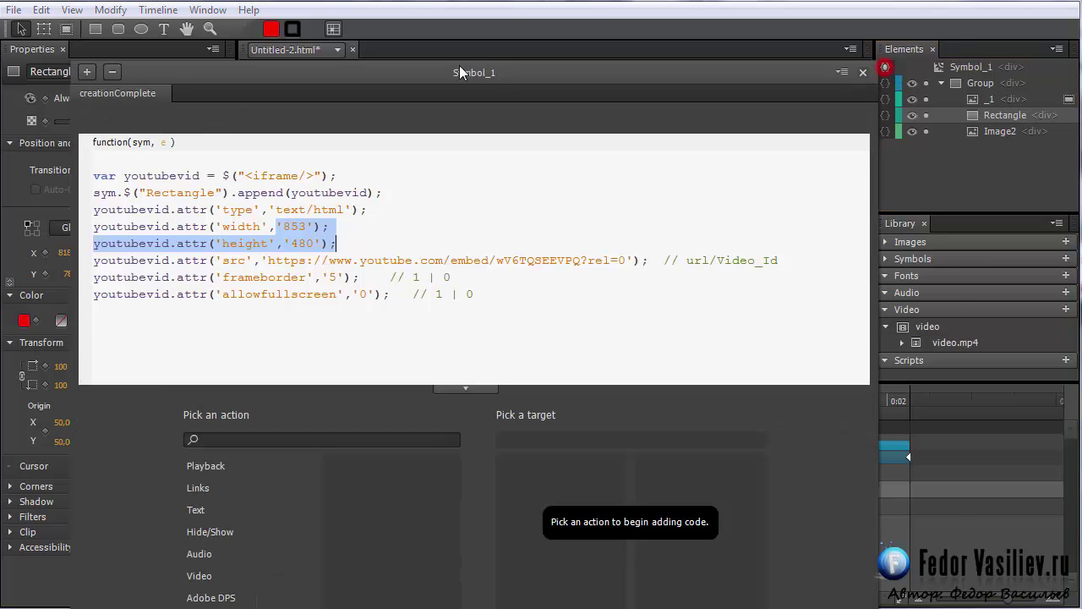
drag(391, 192, 367, 193)
text(441)
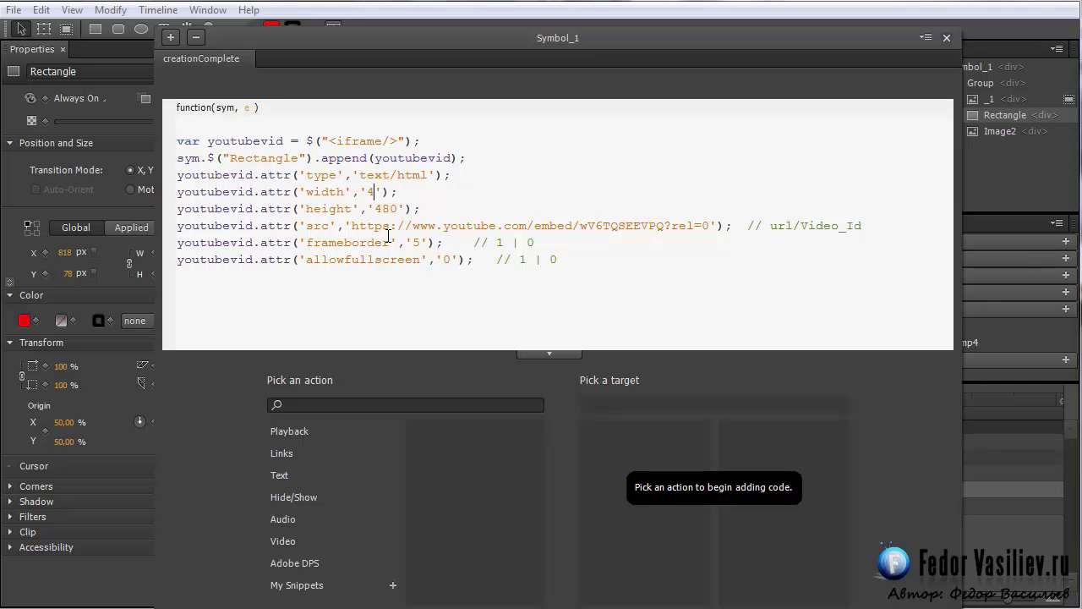
drag(396, 208, 380, 209)
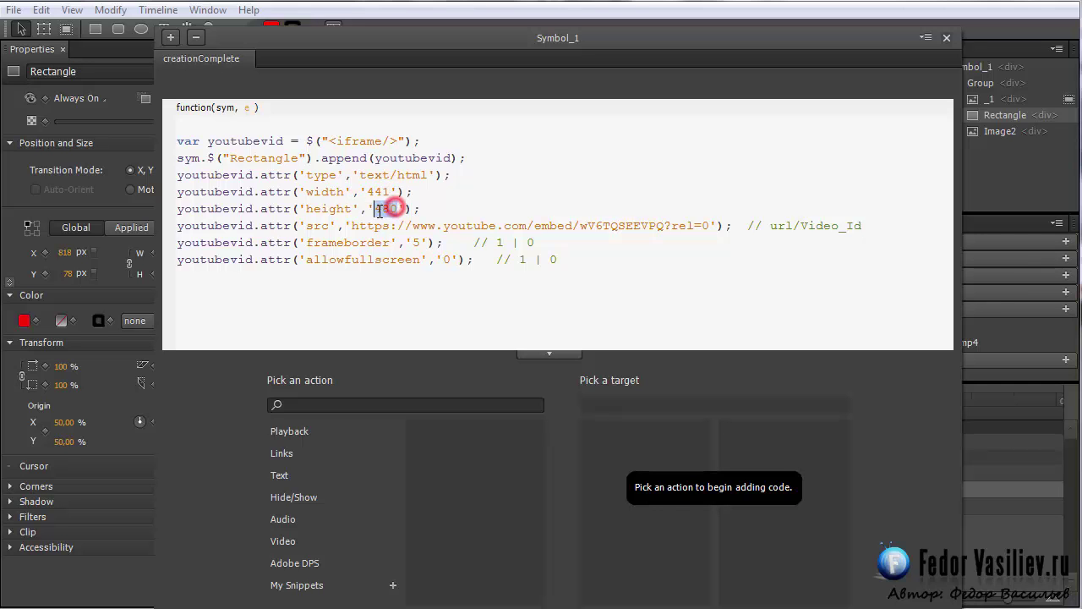
text(243)
click(397, 192)
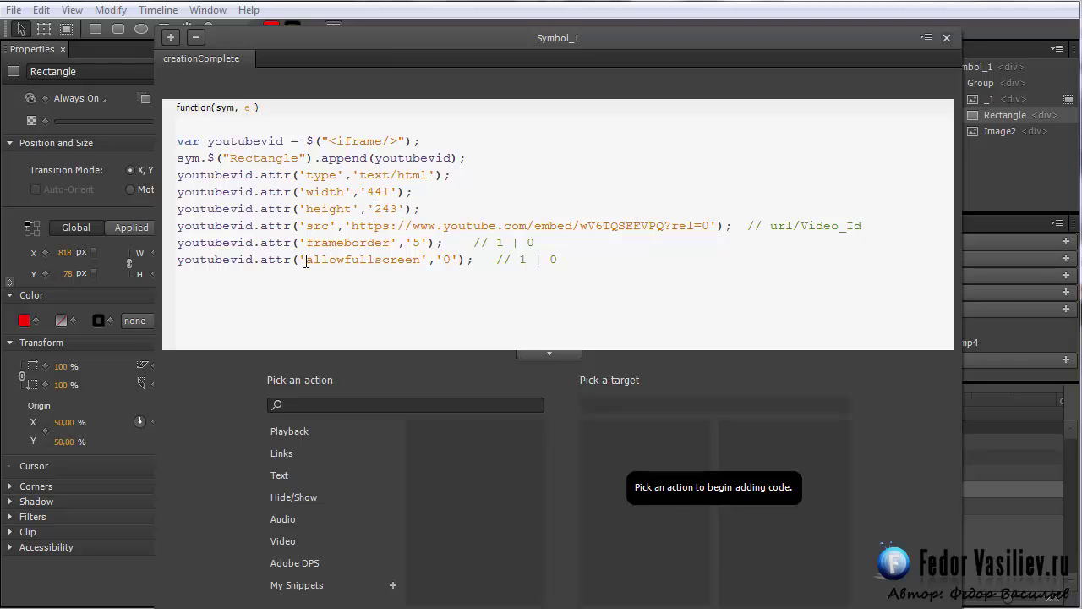
Remove the existing YouTube embed URL from the src attribute in the creationComplete script
drag(386, 41, 380, 15)
click(379, 200)
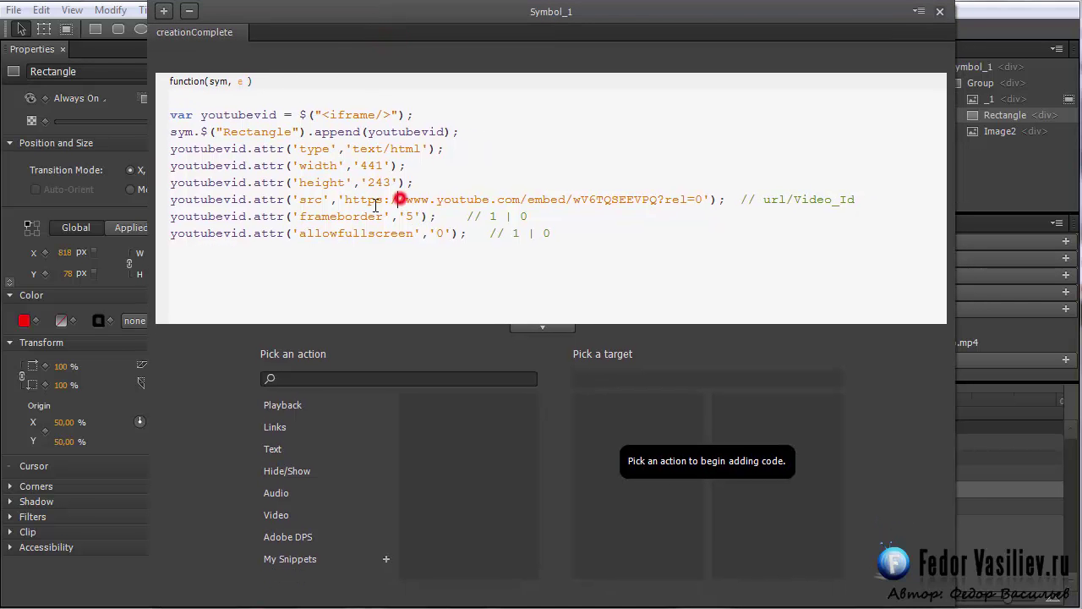
drag(345, 200, 703, 200)
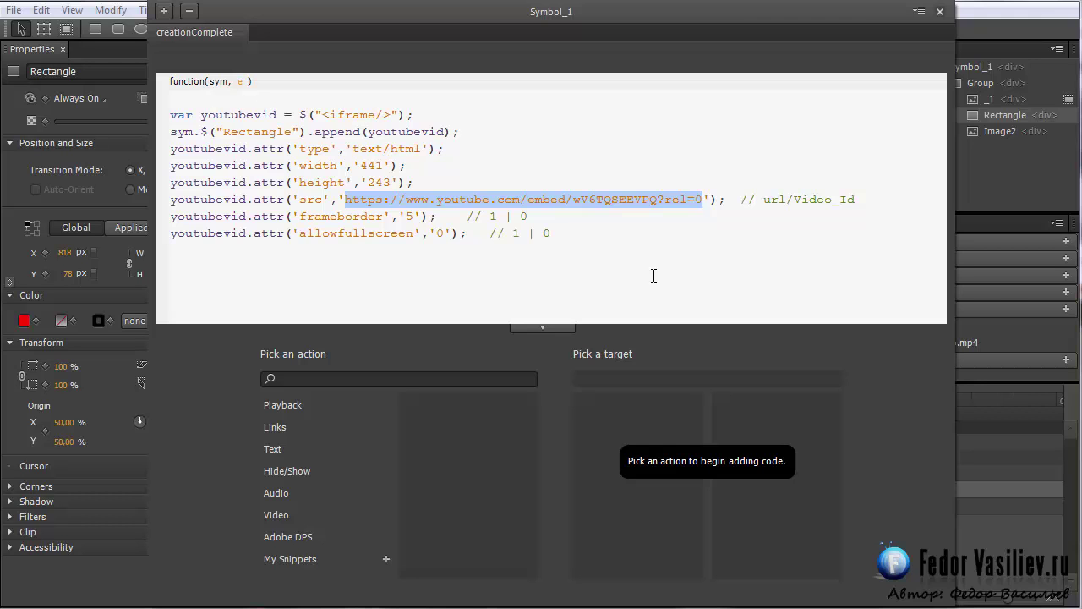
key(Delete)
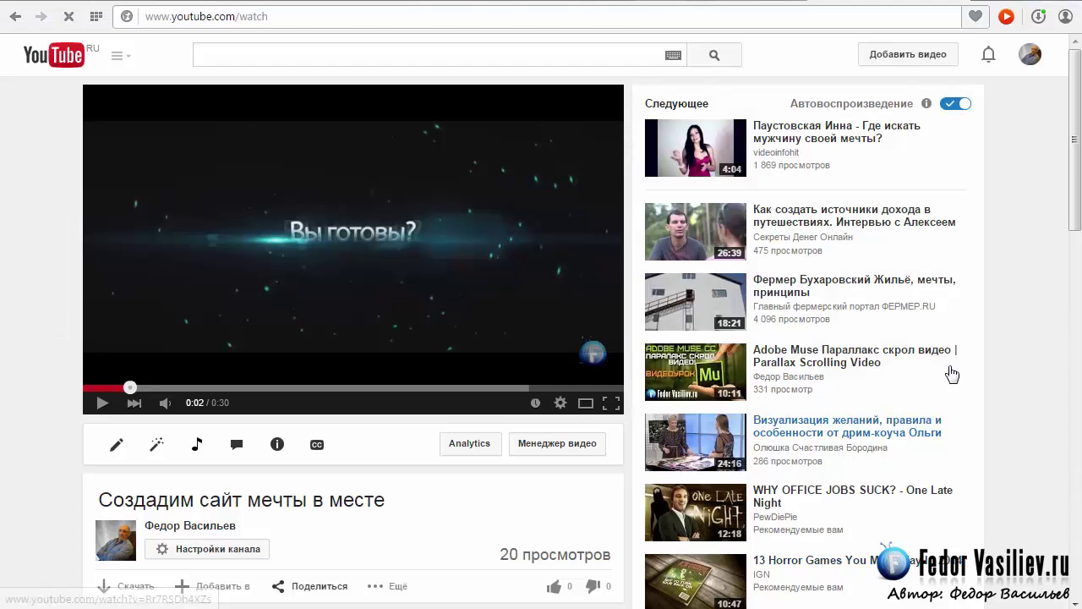
Reload the page of the YouTube video "Создадим сайт мечты в месте" and open its shareable HTML embed code
click(230, 18)
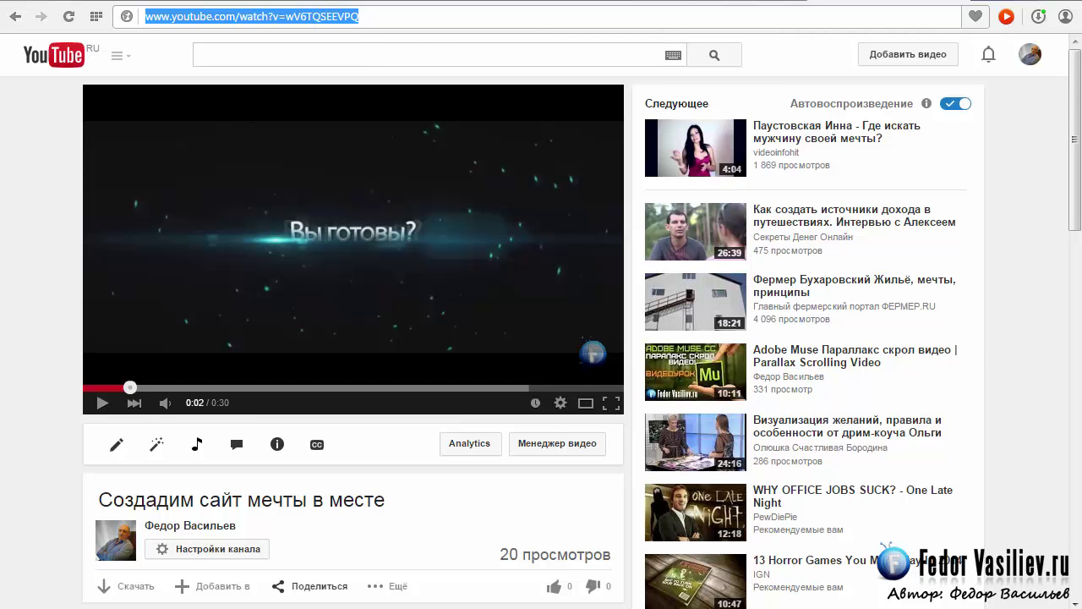
scroll(1080, 245, down, 3)
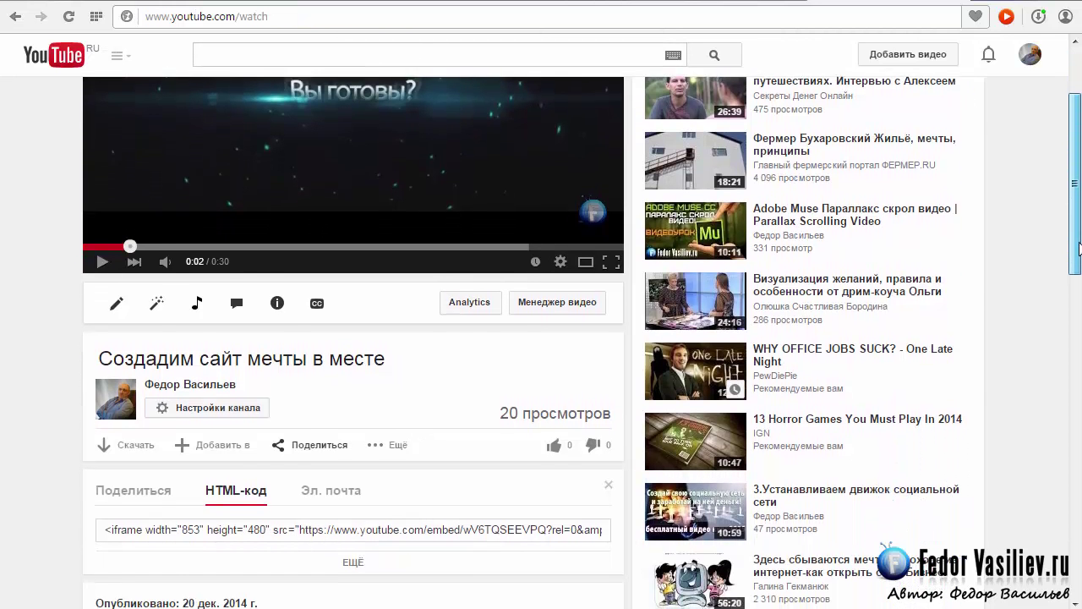
drag(1080, 245, 1080, 277)
scroll(1080, 277, up, 3)
scroll(1080, 278, down, 5)
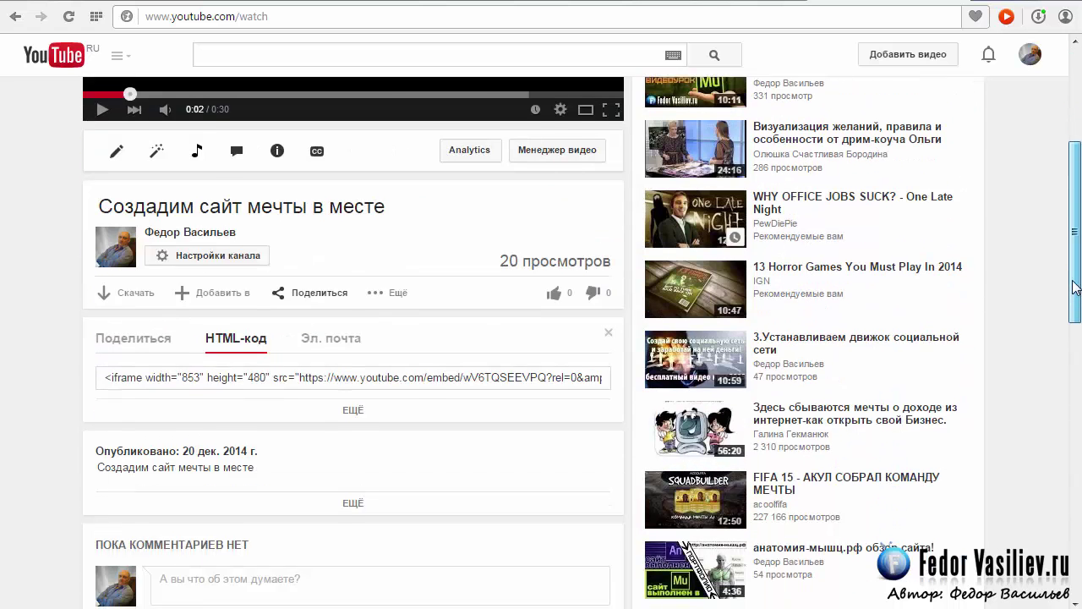
key(F5)
click(319, 241)
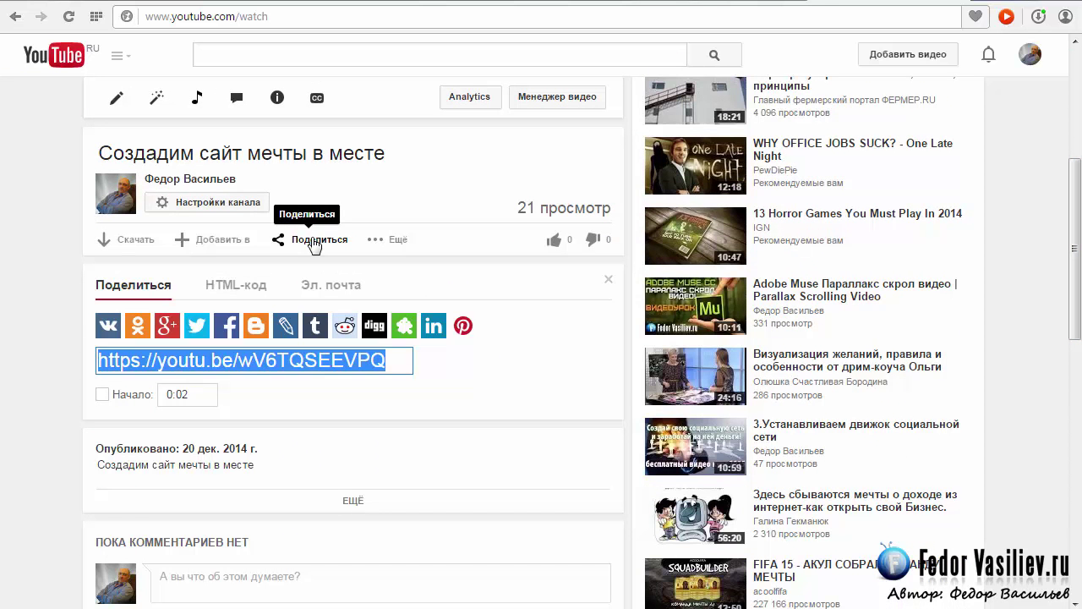
click(236, 285)
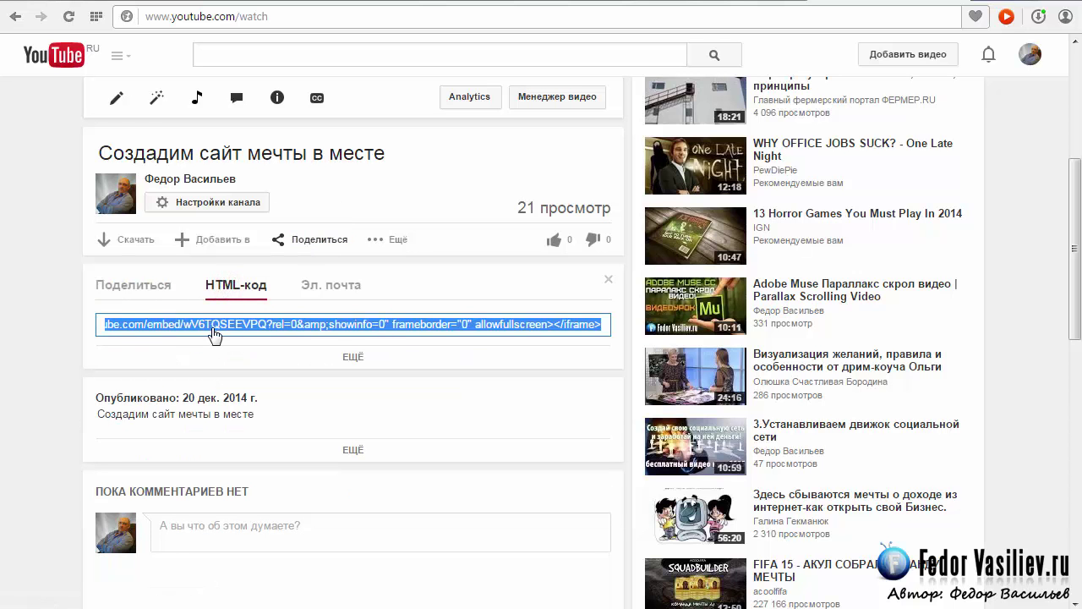
Examine the iframe embed code, distinguishing the src attribute, the embed URL up to rel=0 and the showinfo parameter
click(224, 324)
drag(223, 324, 71, 330)
click(263, 324)
double_click(281, 324)
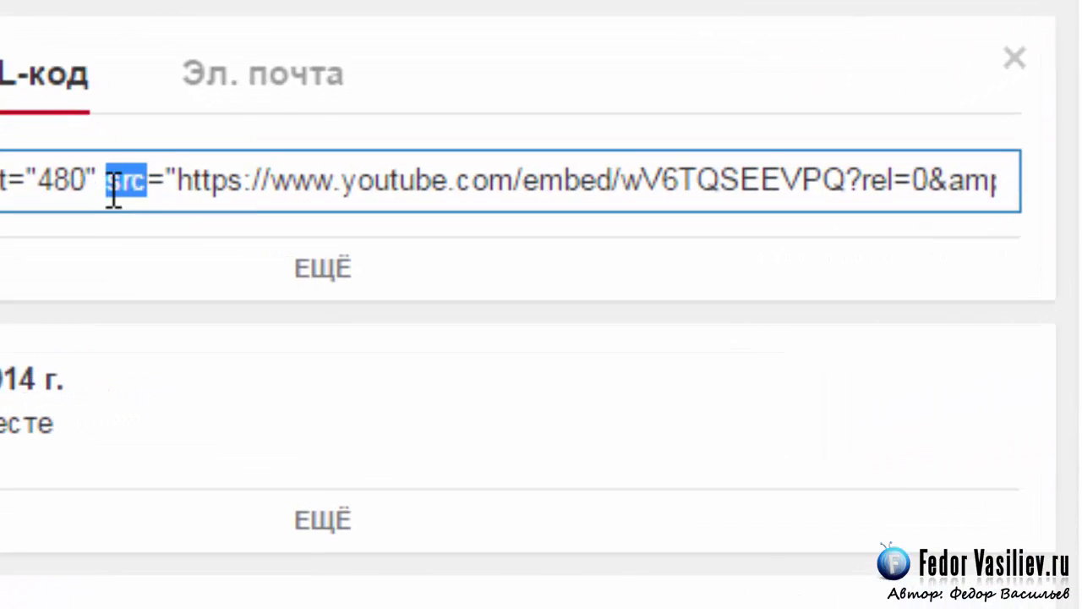
drag(174, 181, 108, 182)
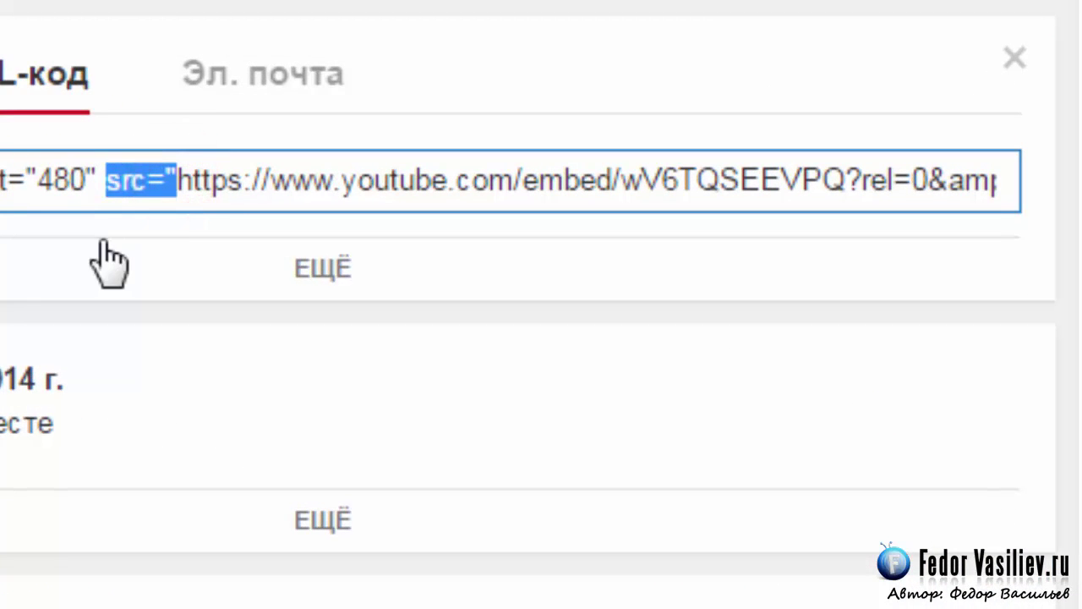
click(121, 181)
drag(177, 181, 567, 179)
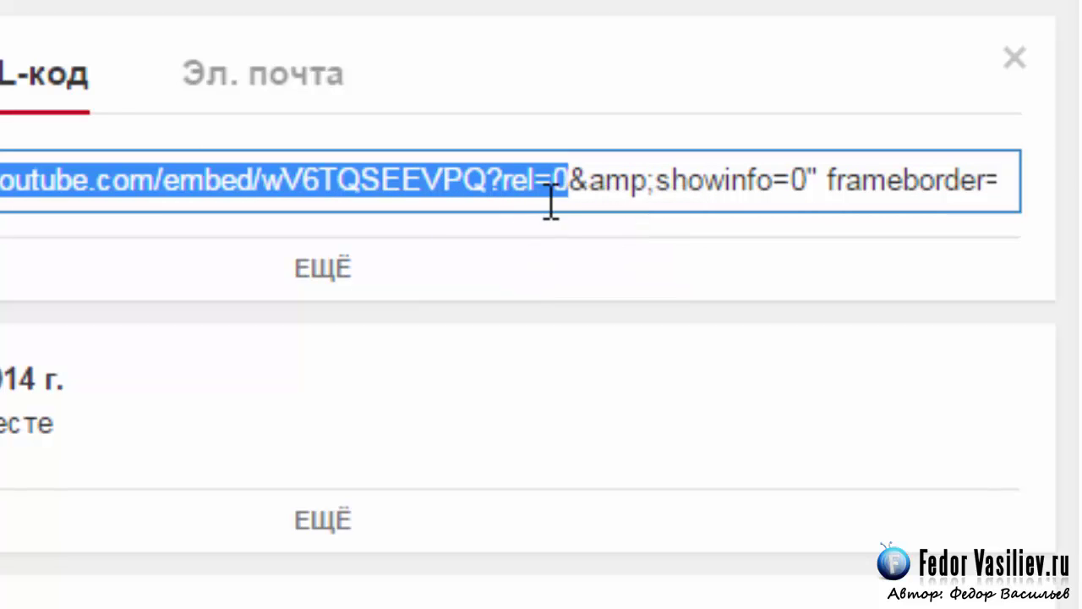
click(570, 180)
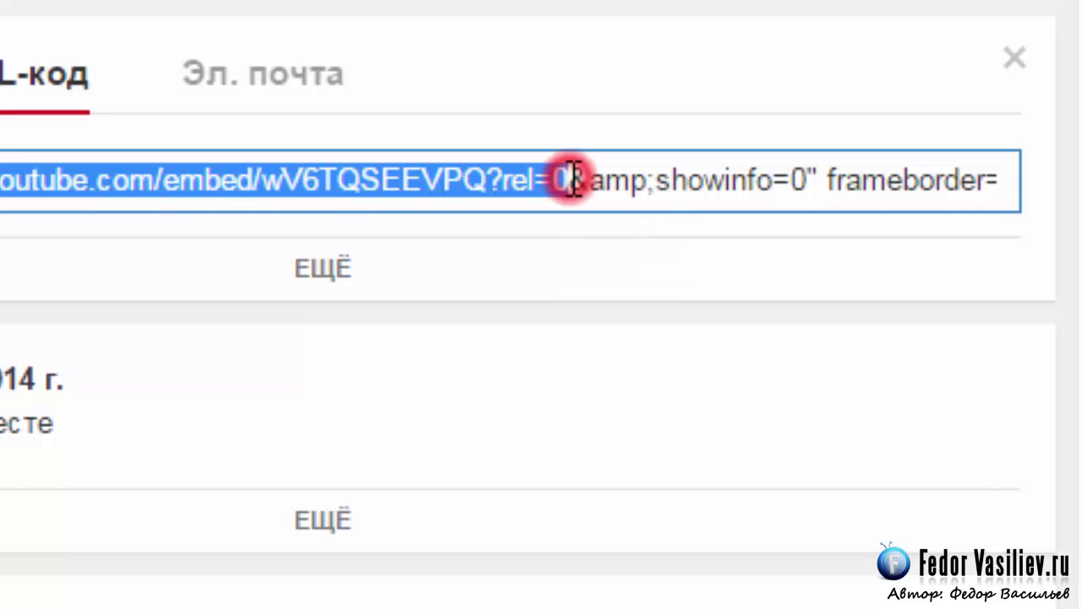
drag(569, 180, 1045, 203)
click(265, 179)
click(210, 181)
drag(199, 179, 378, 181)
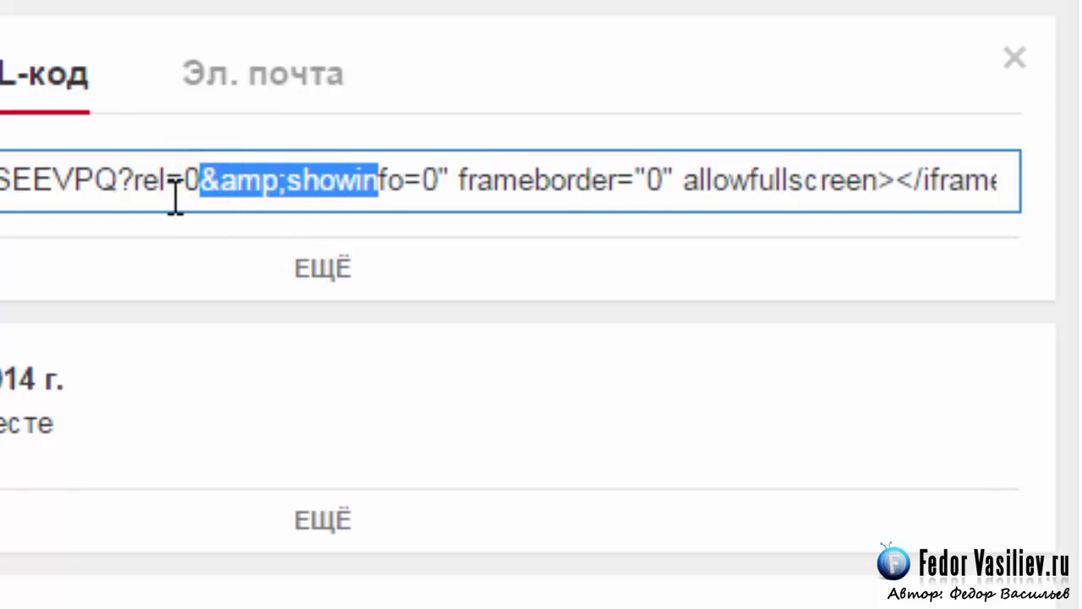
drag(234, 183, 285, 169)
click(330, 185)
drag(176, 183, 373, 186)
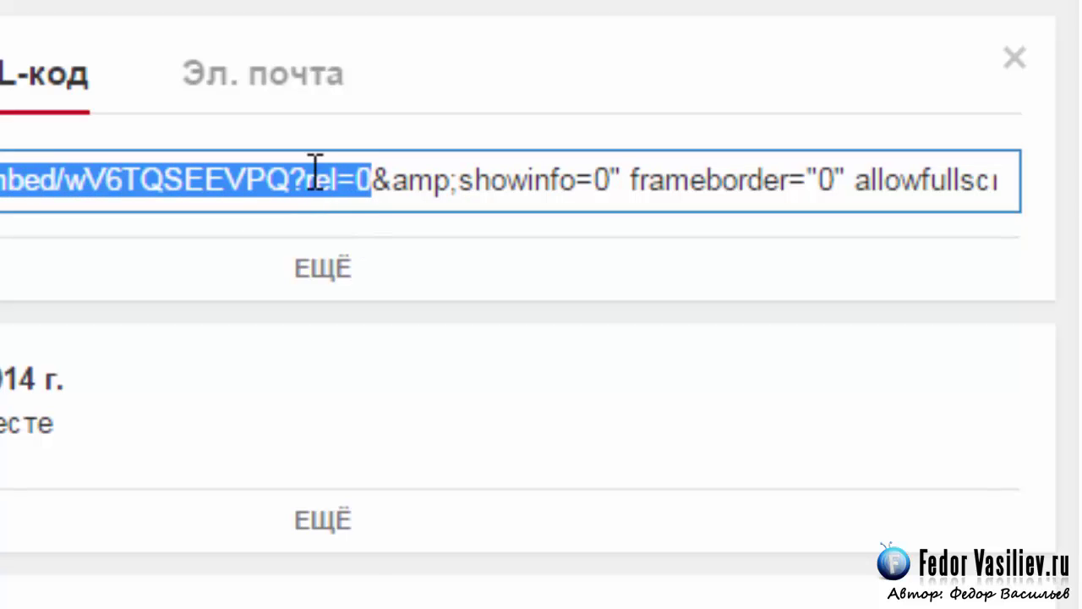
right_click(315, 174)
click(451, 377)
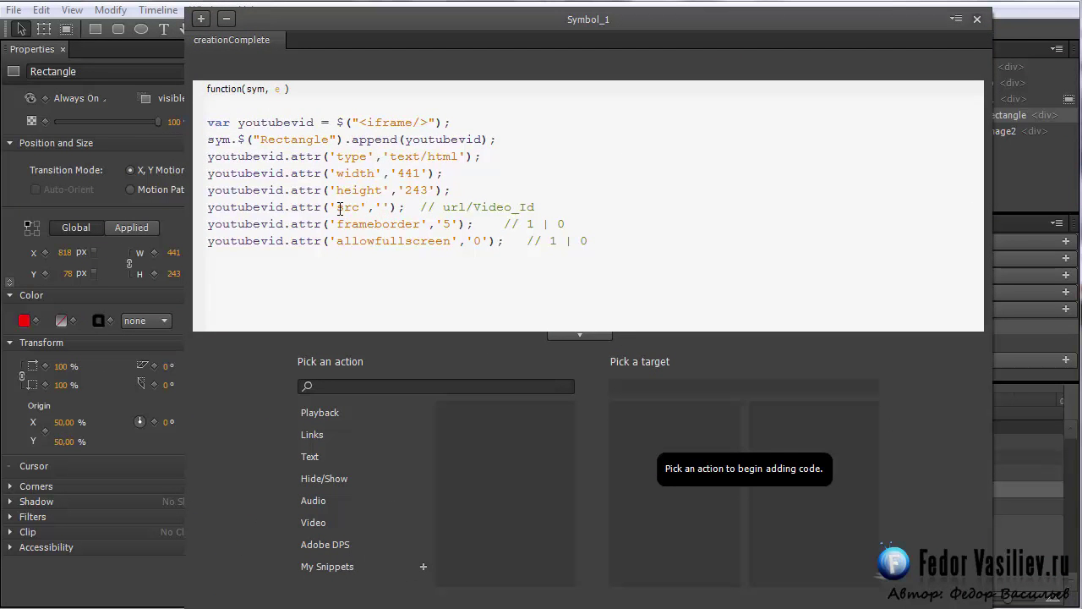
right_click(383, 206)
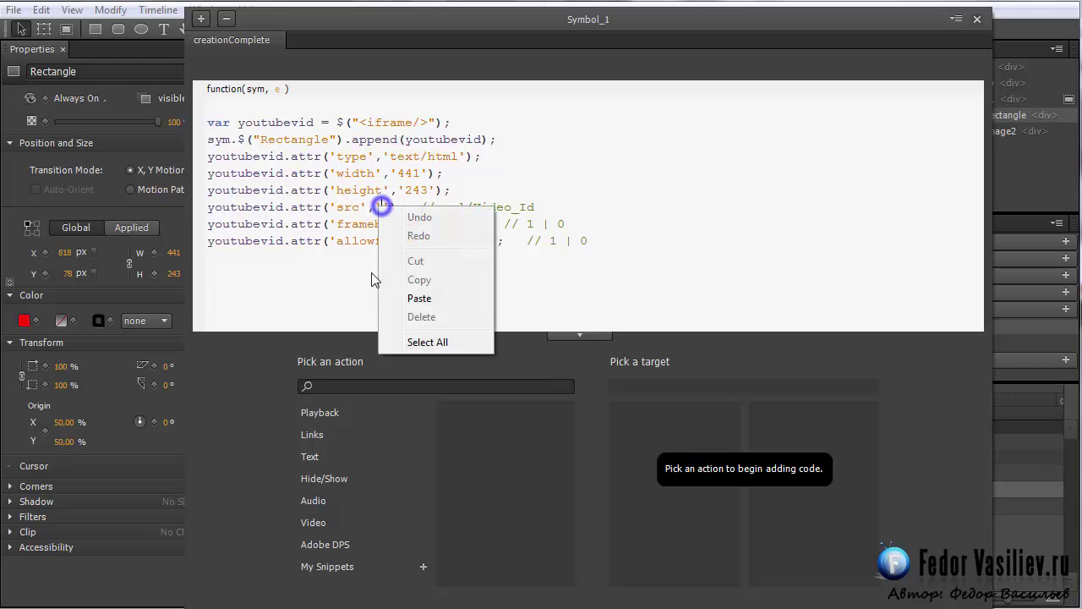
click(423, 298)
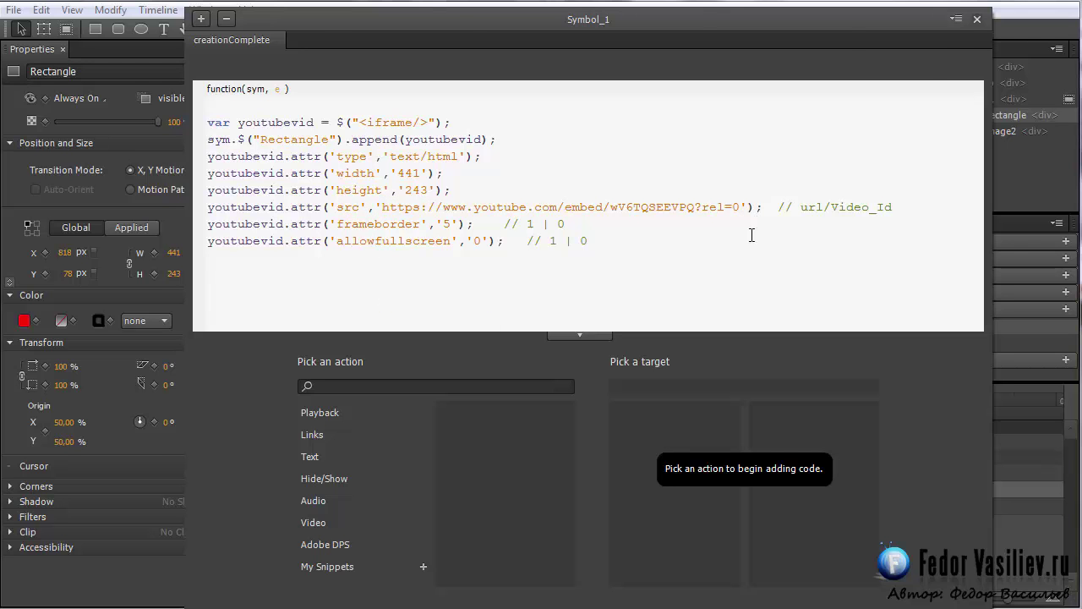
click(977, 19)
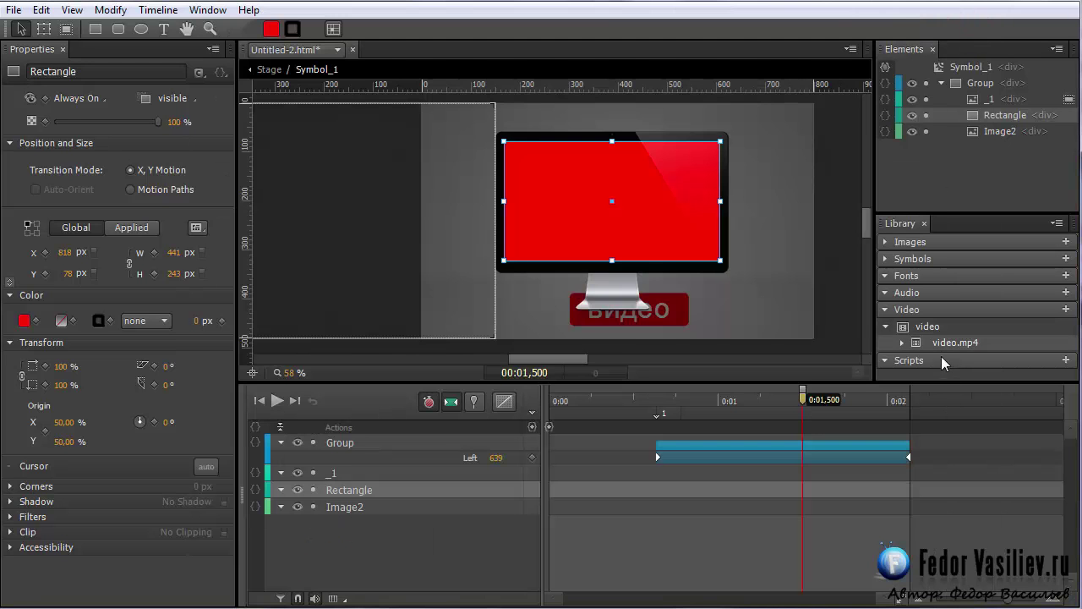
Preview the composition in the browser and trigger the monitor animation with the "видео" button
key(ctrl+Return)
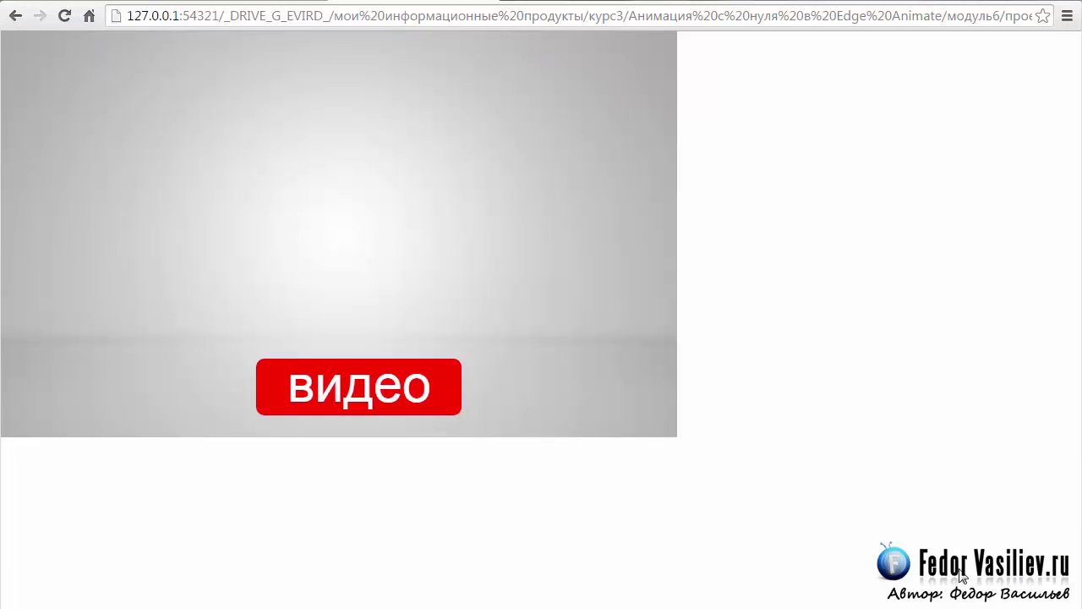
click(367, 397)
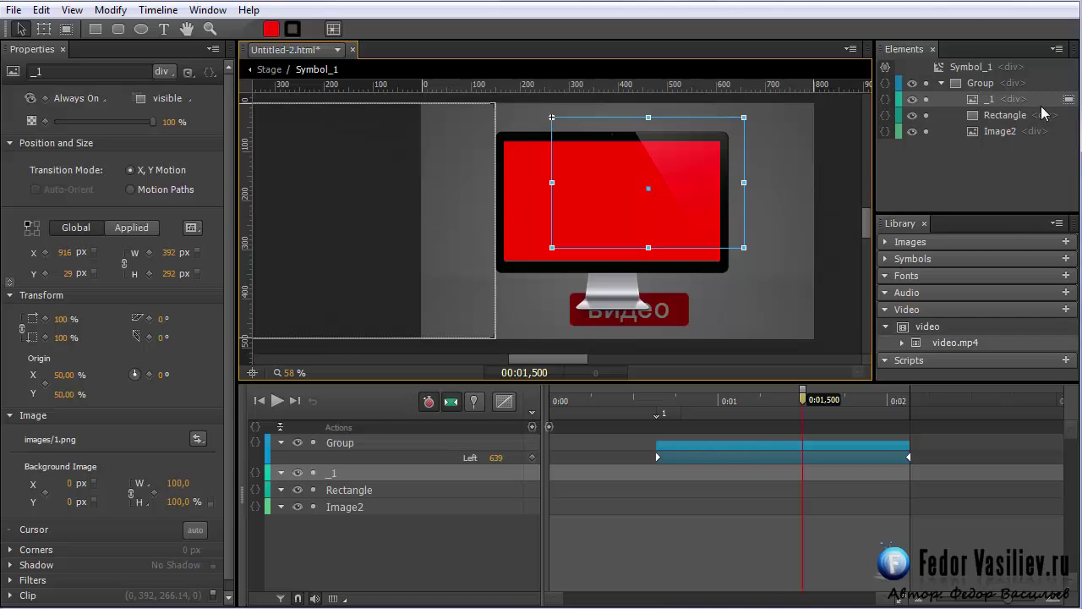
Edit the frameborder value in Symbol_1's creationComplete script
click(960, 67)
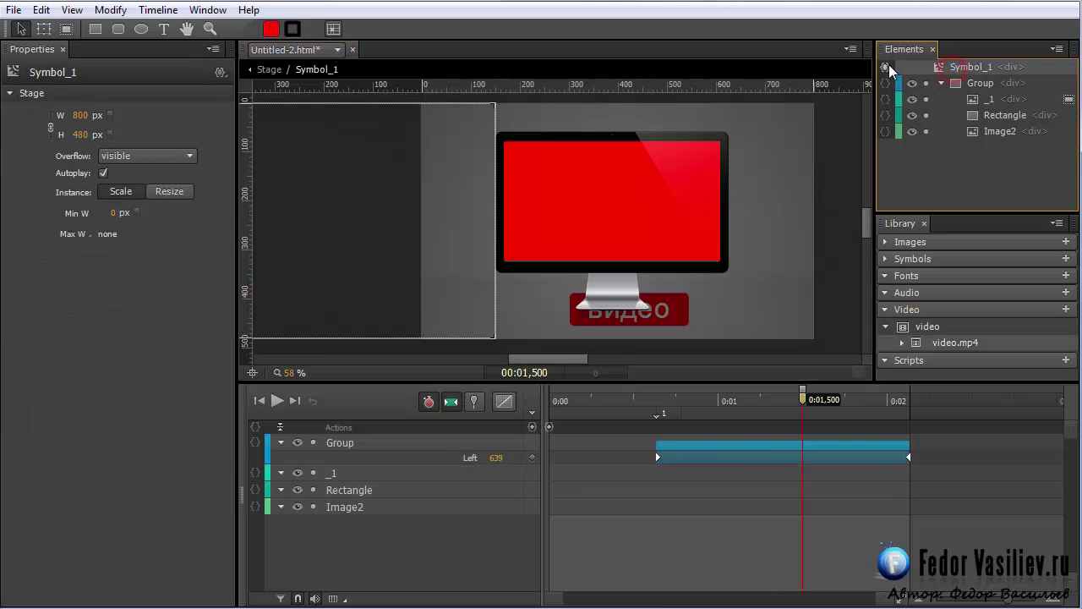
click(885, 67)
drag(630, 63, 750, 27)
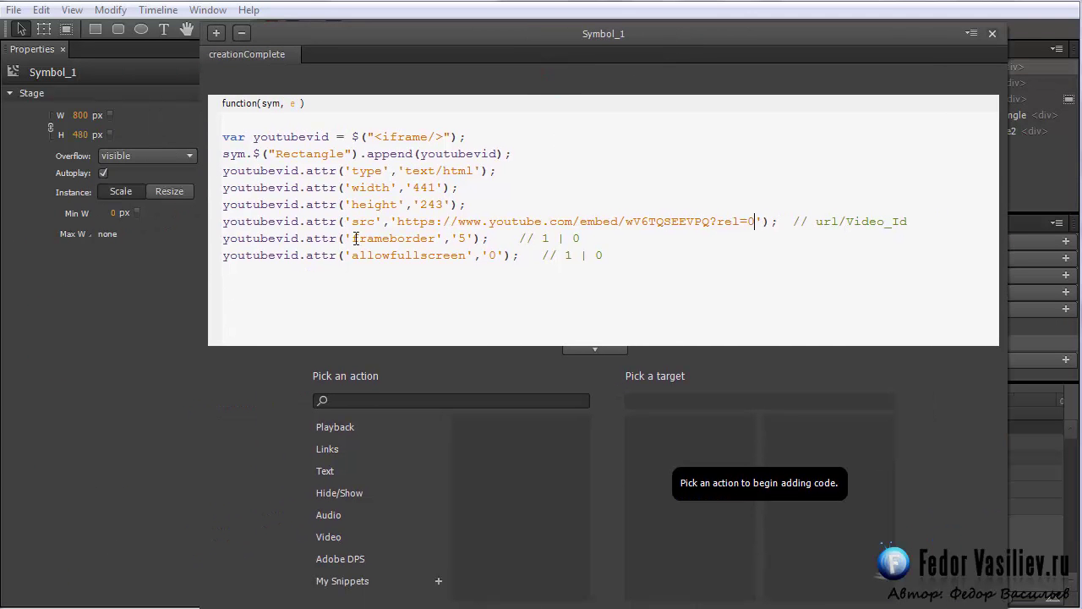
drag(392, 237, 437, 239)
double_click(464, 238)
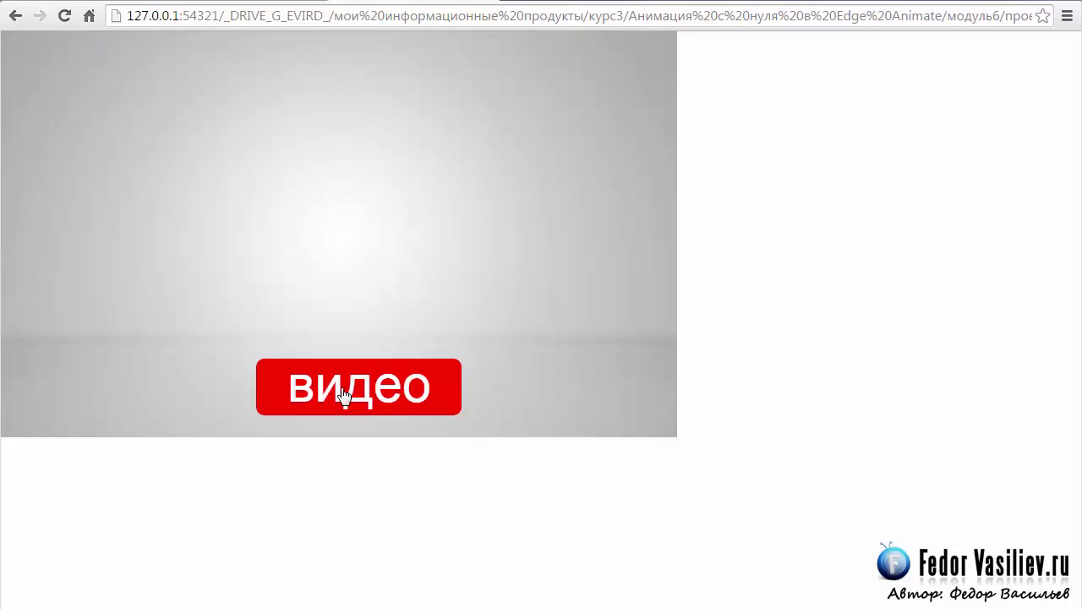
Trigger the "видео" button in the browser preview, then play and pause the YouTube video on the monitor
click(345, 394)
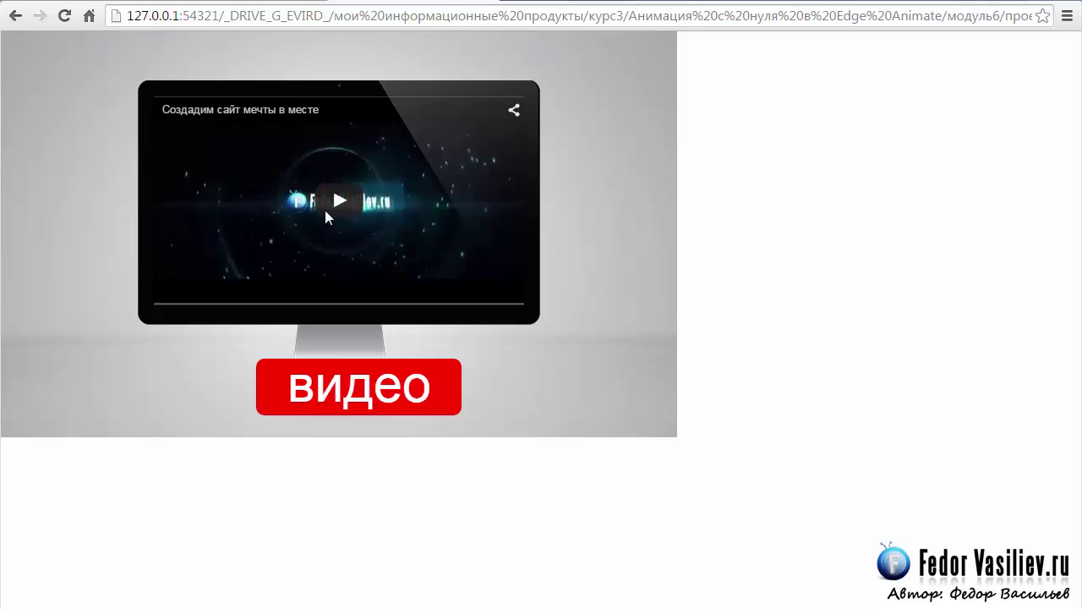
click(186, 285)
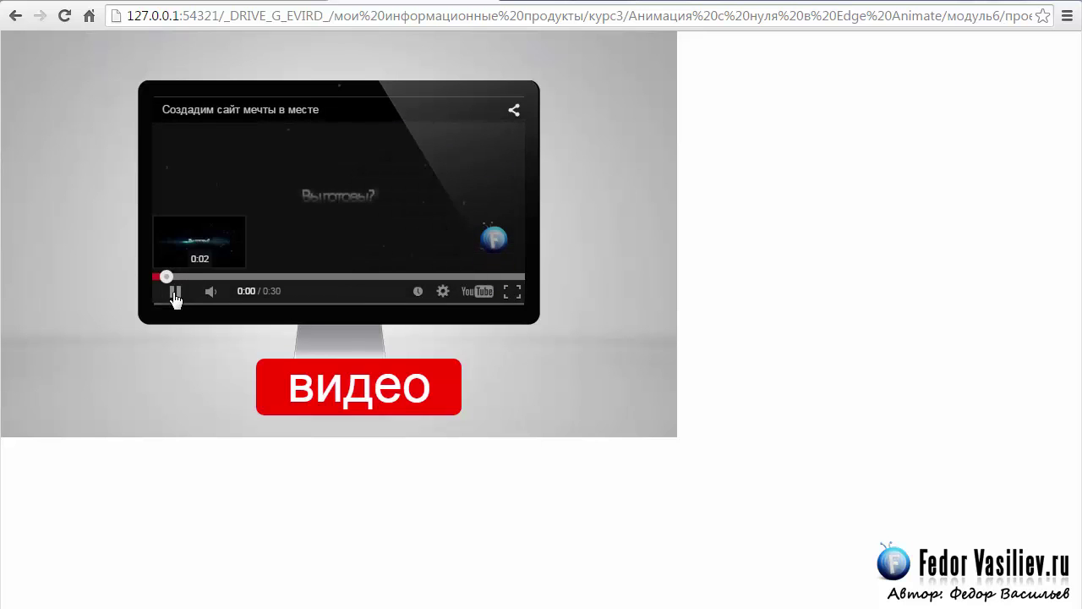
click(175, 295)
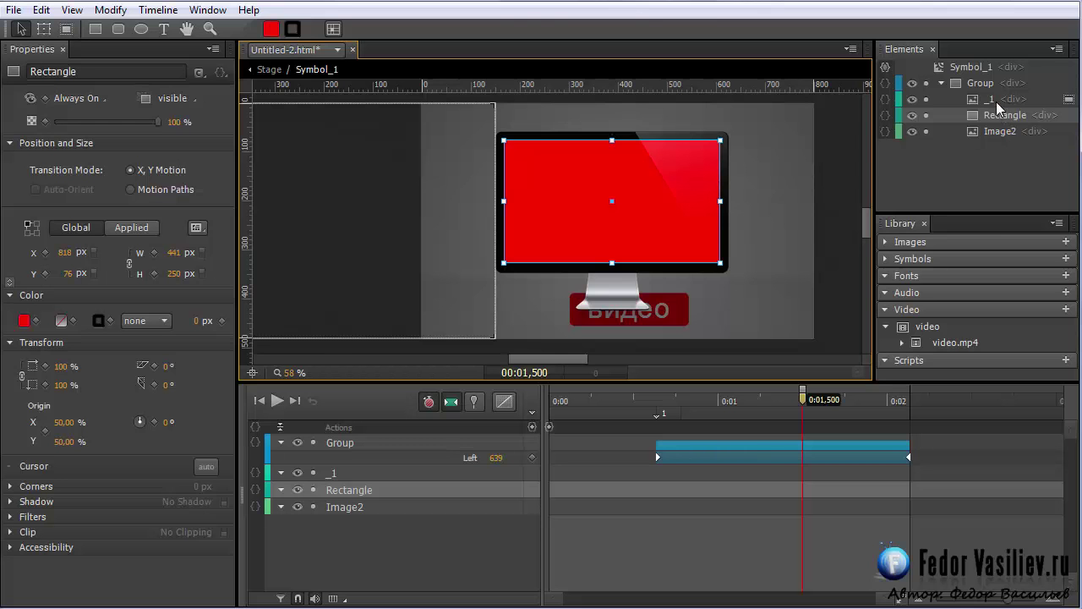
Clip the left side of the _1 glare image with the Clipping tool, at about 167 px
click(996, 100)
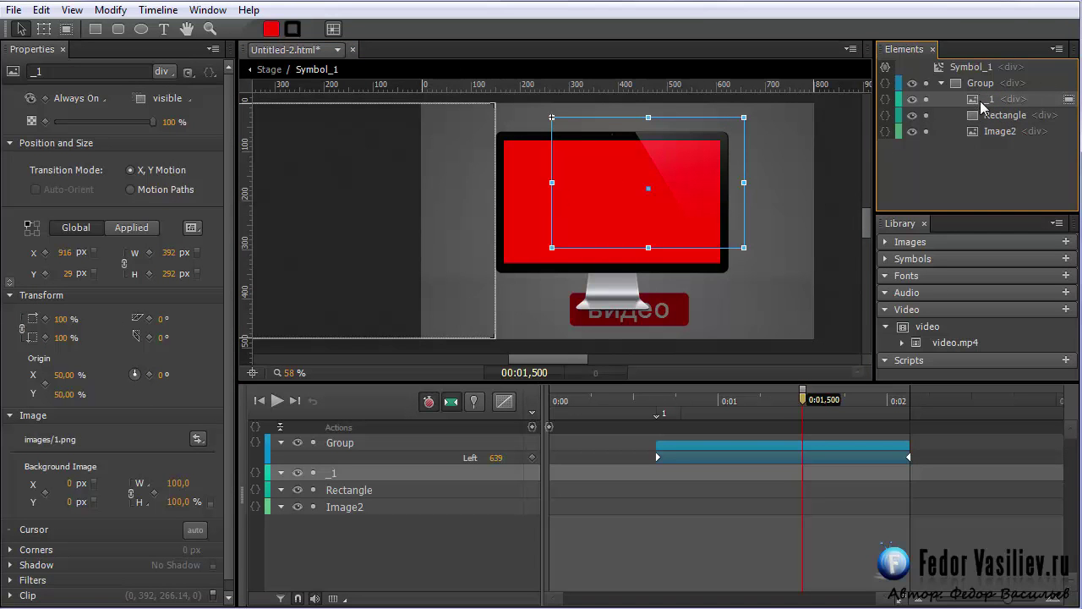
click(67, 28)
drag(550, 183, 636, 185)
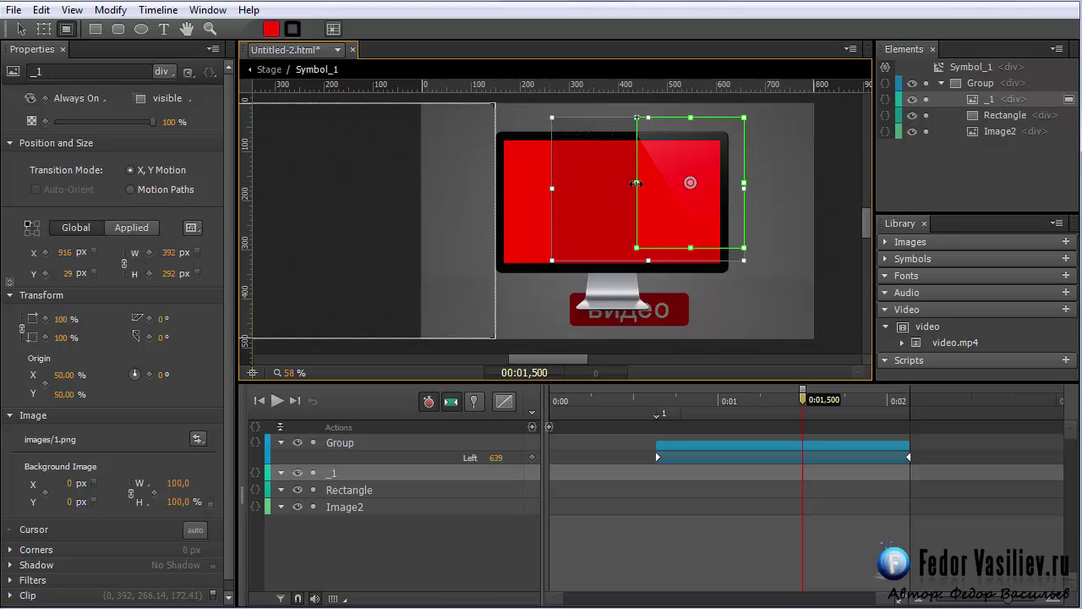
drag(627, 182, 635, 183)
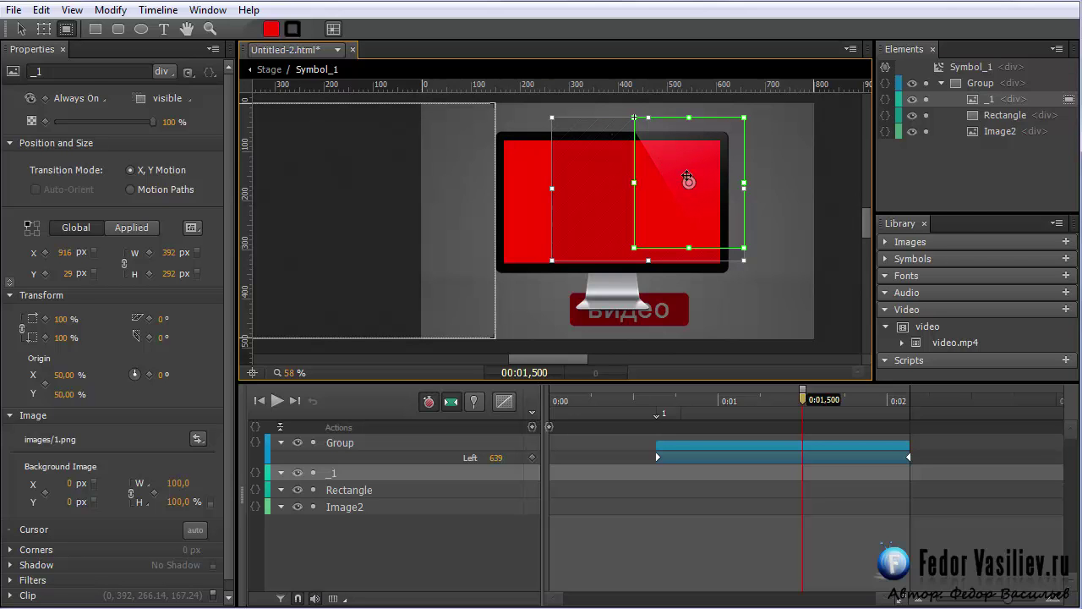
click(21, 29)
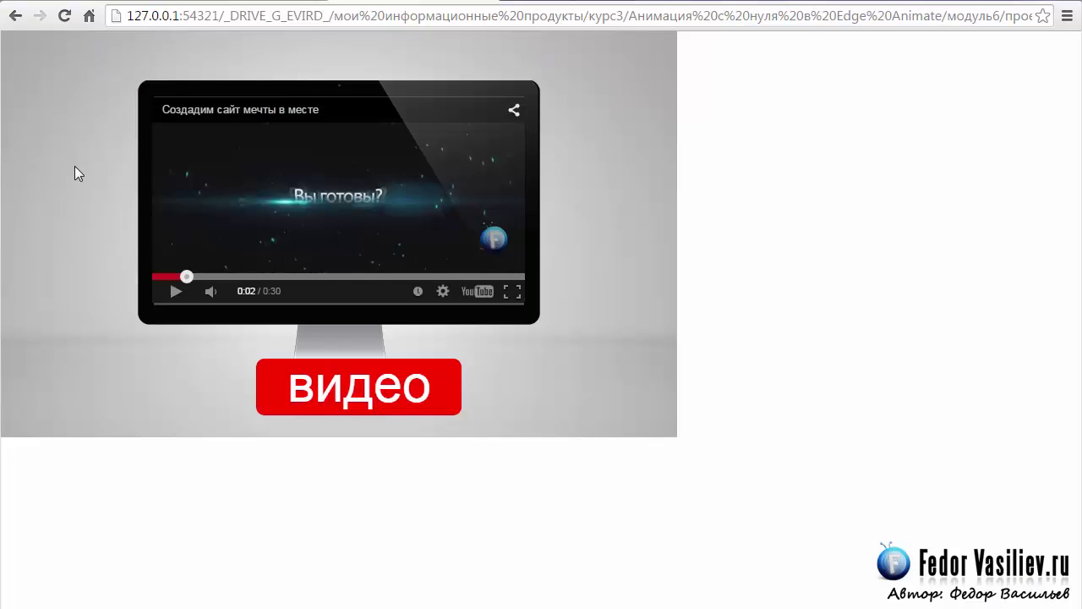
Reload the browser preview and play, then pause, the embedded video to check the adjusted layout
click(65, 19)
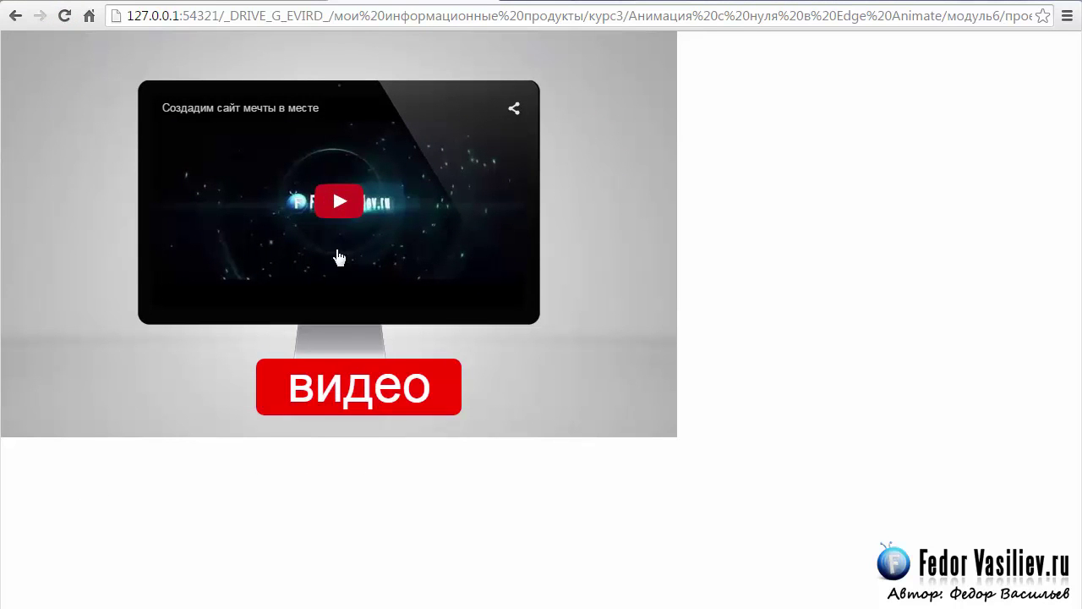
click(340, 203)
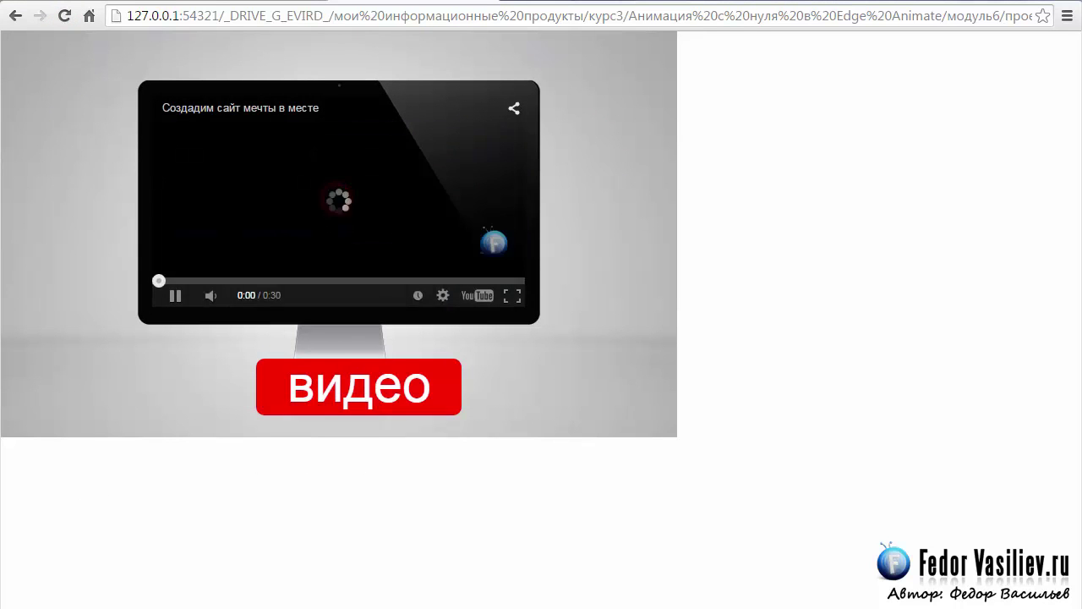
click(176, 298)
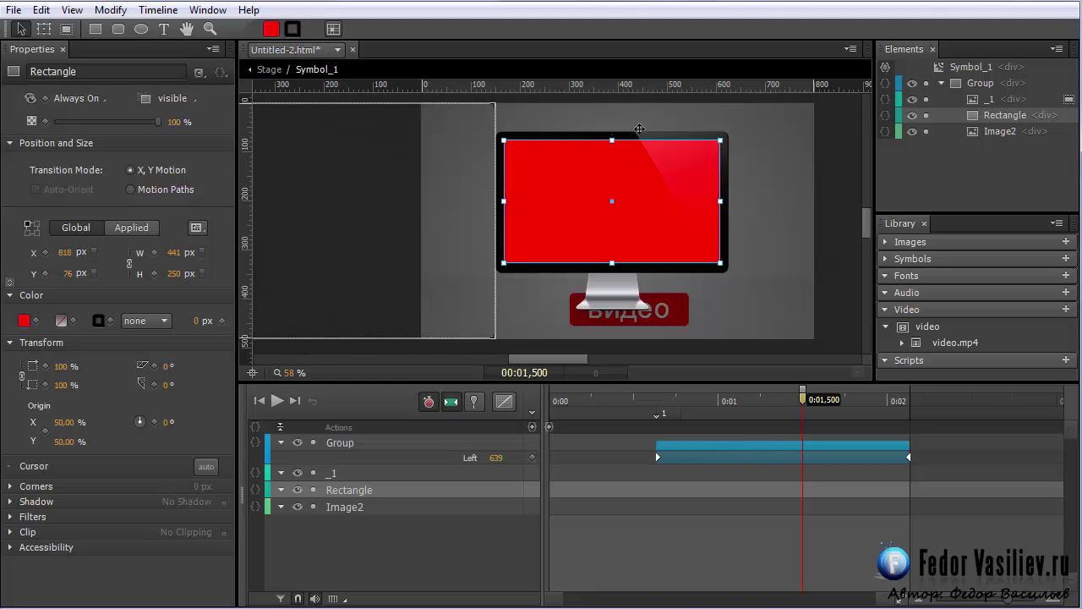
click(988, 99)
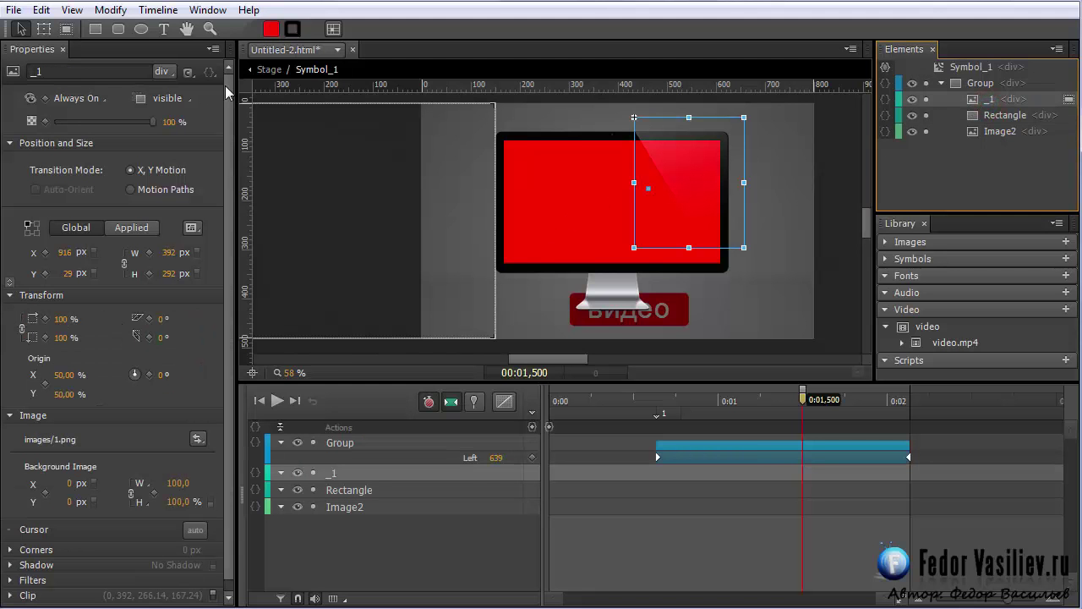
click(65, 28)
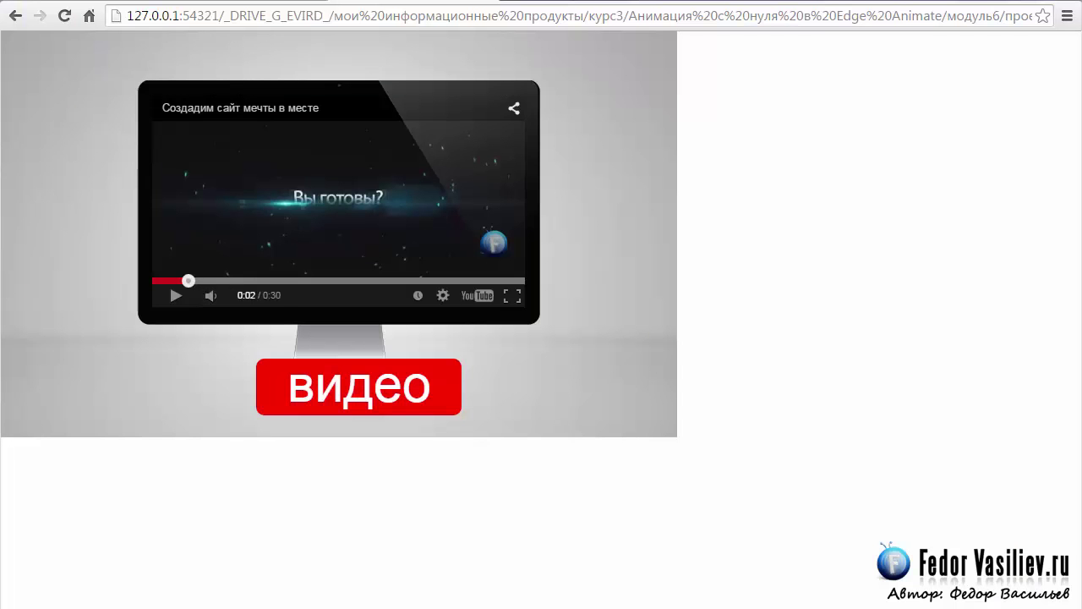
Trigger the "видео" button in the preview, play the embedded video, and test its full-screen mode
click(355, 387)
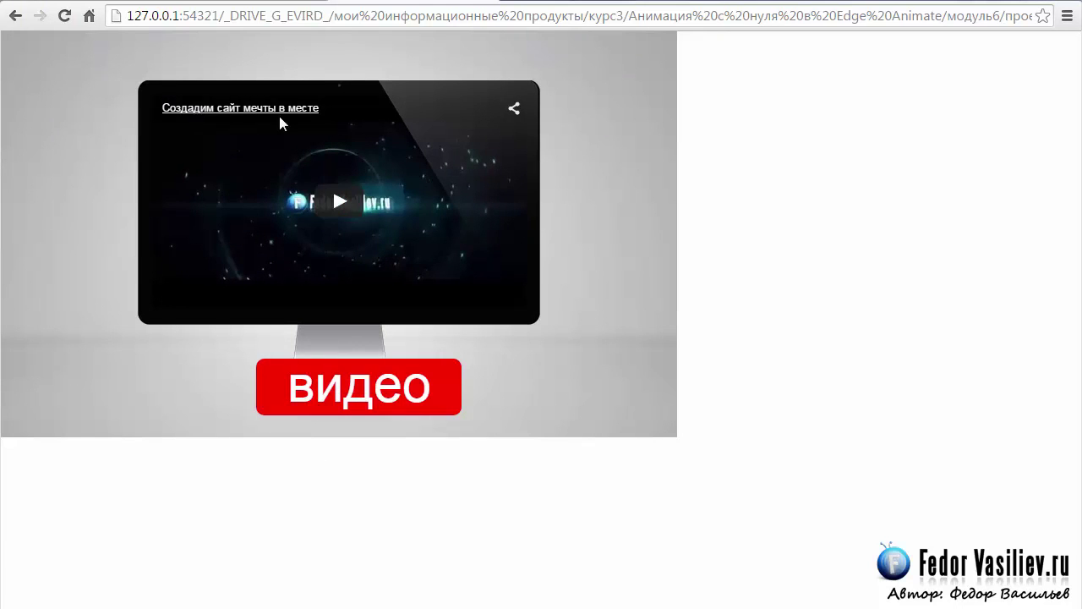
click(338, 202)
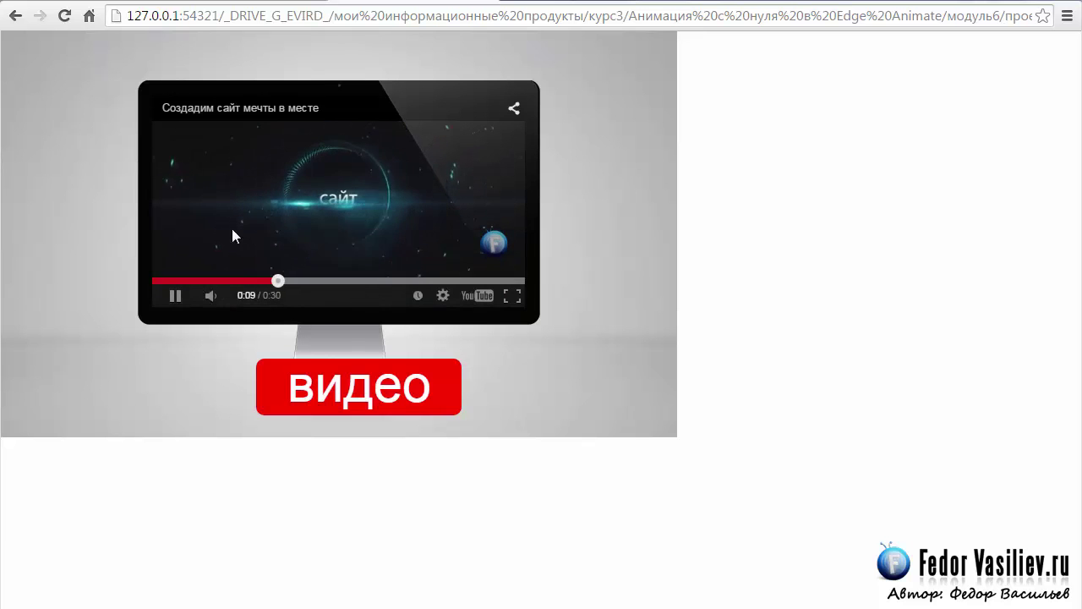
click(512, 296)
key(Escape)
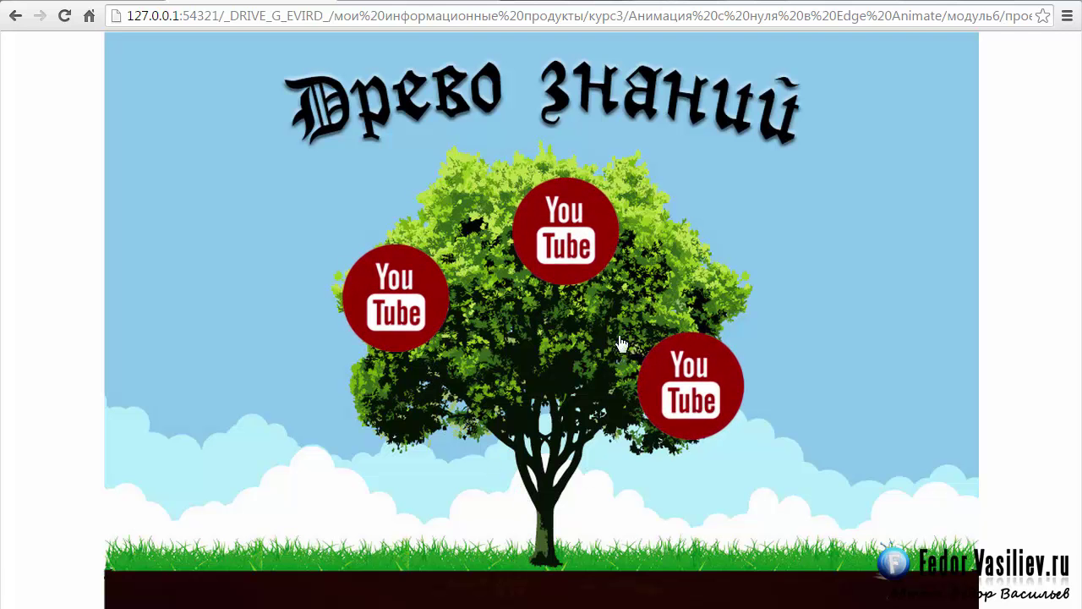
Reload the "Древо знаний" preview, open the video from the tree's left YouTube button, play and pause it, and close it
click(64, 17)
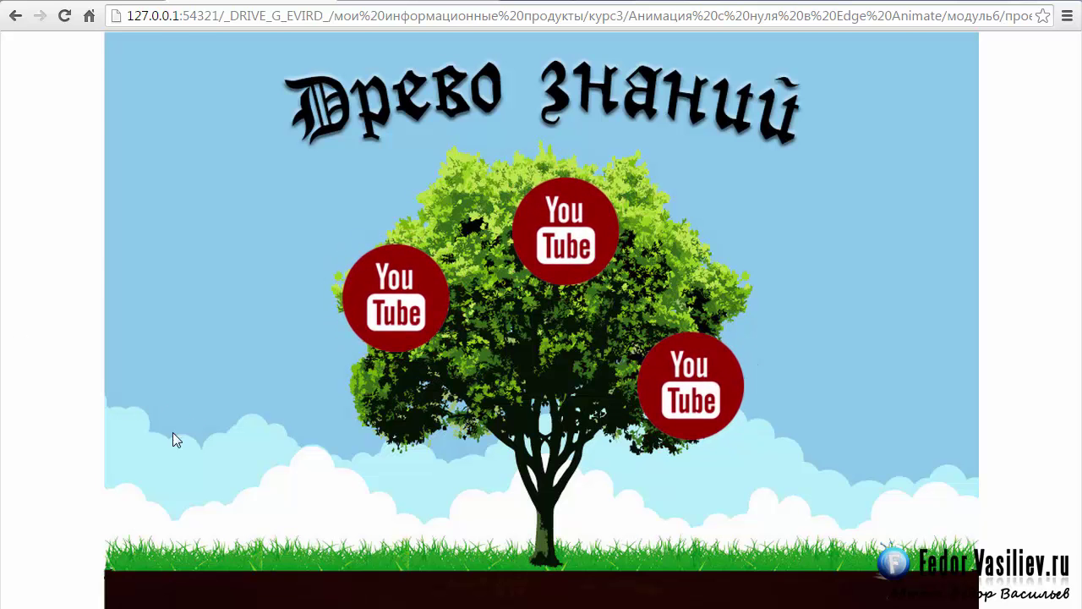
click(386, 310)
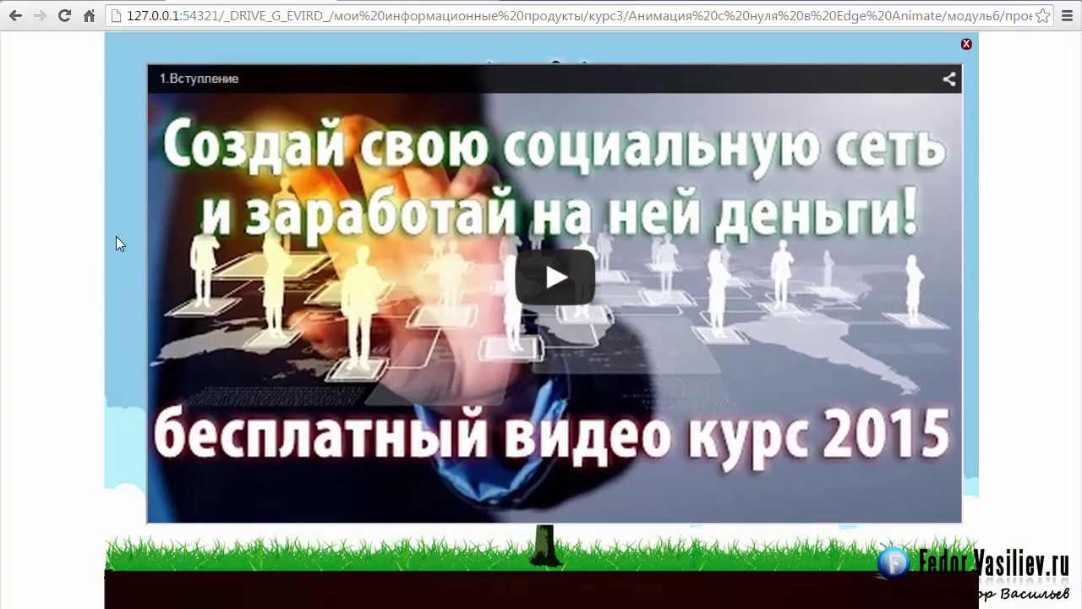
click(555, 276)
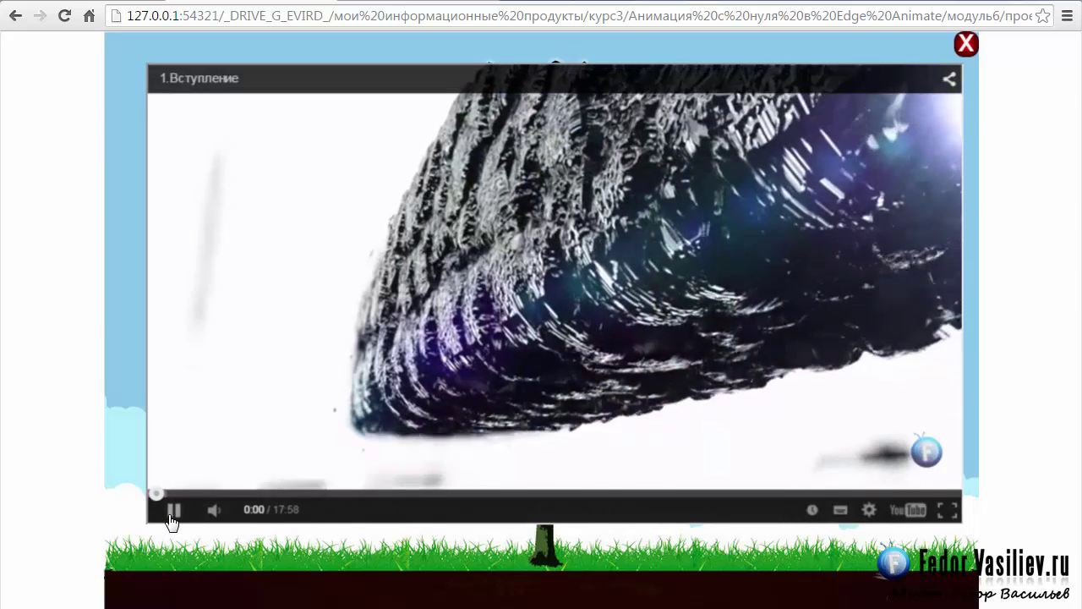
click(171, 511)
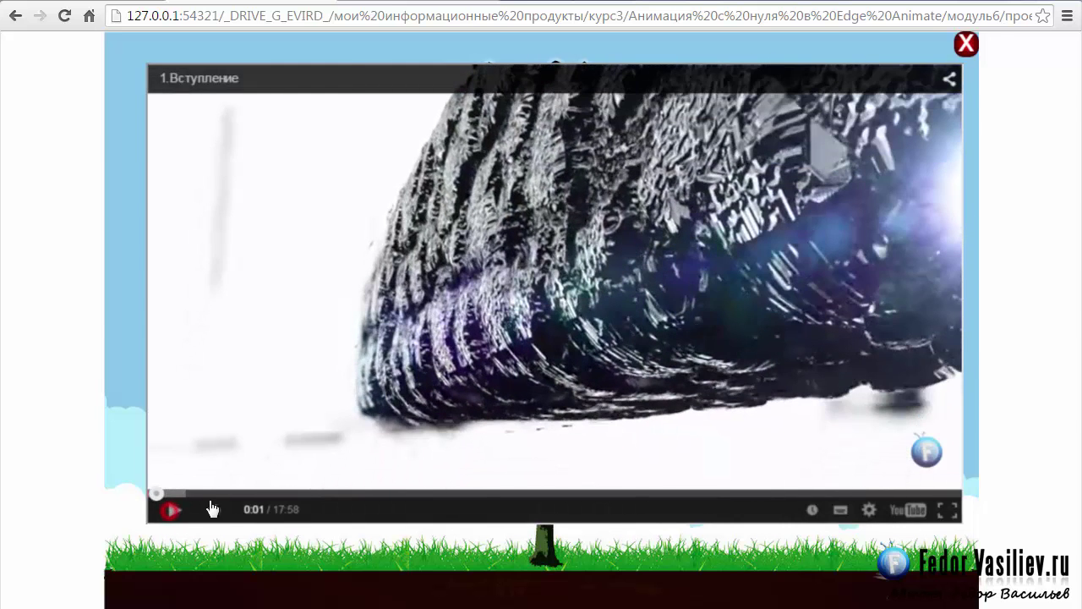
click(967, 45)
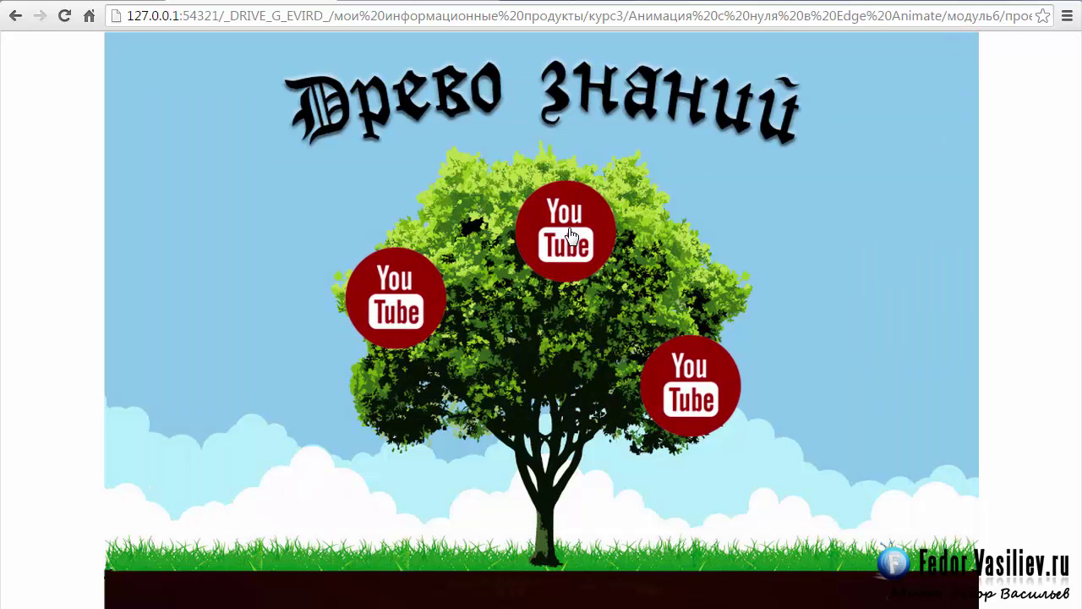
Open and close the videos behind the tree's upper and lower-right YouTube buttons
click(550, 242)
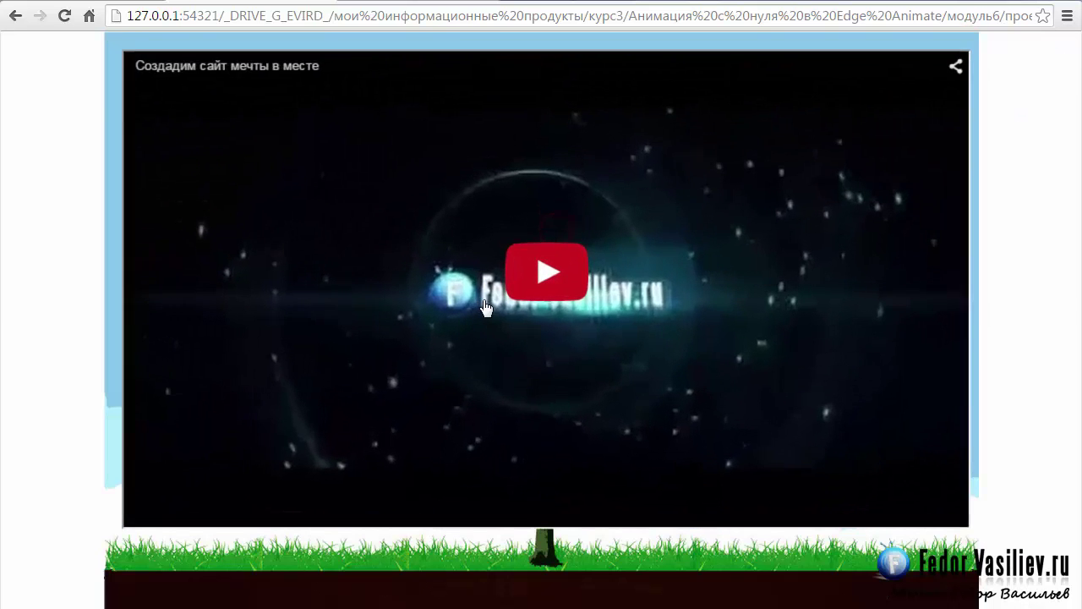
click(970, 51)
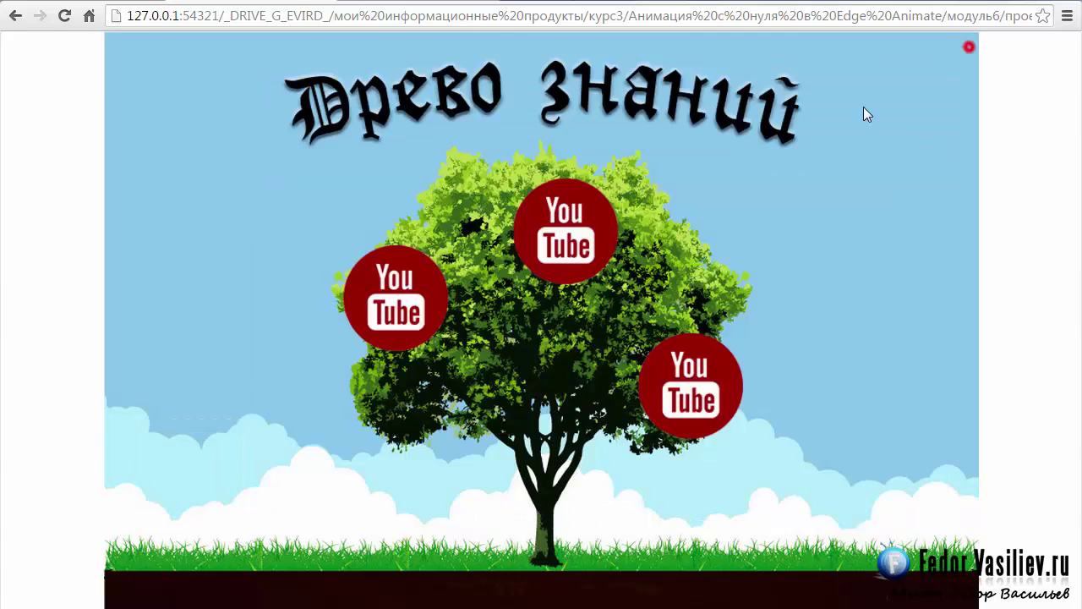
click(687, 392)
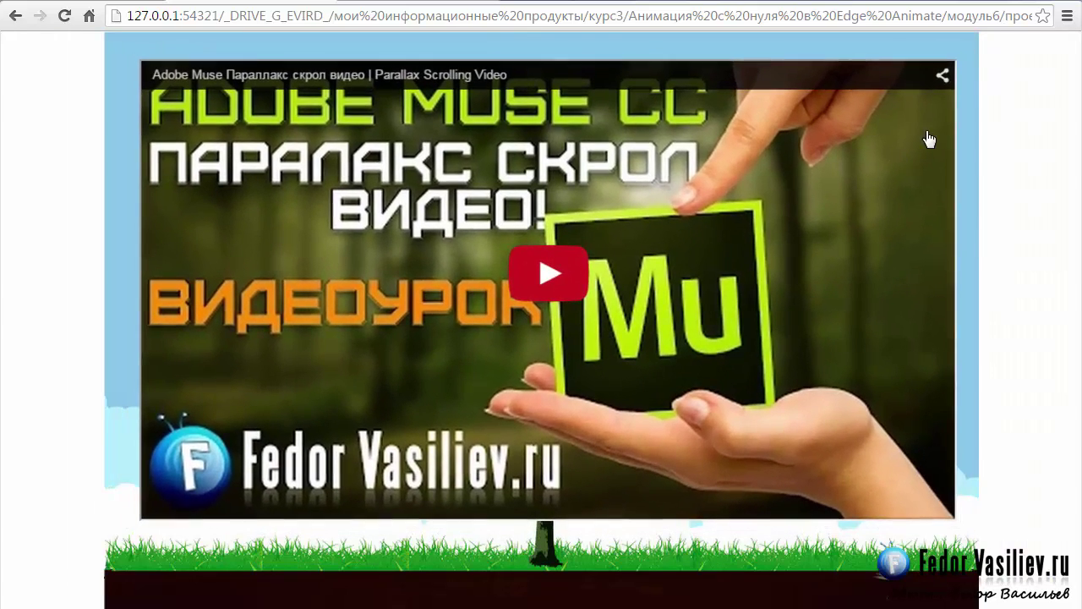
click(967, 45)
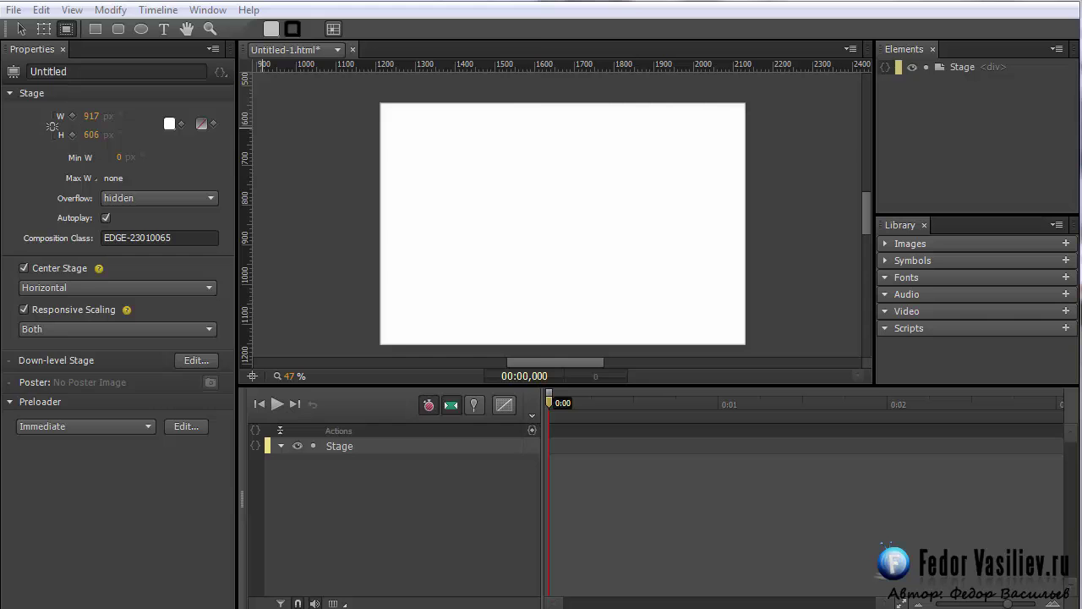
Switch to Edge Animate and import the images 1.jpg, 2.png and youtube.png onto the blank 917 × 606 px stage
key(alt+Tab)
drag(285, 73, 441, 159)
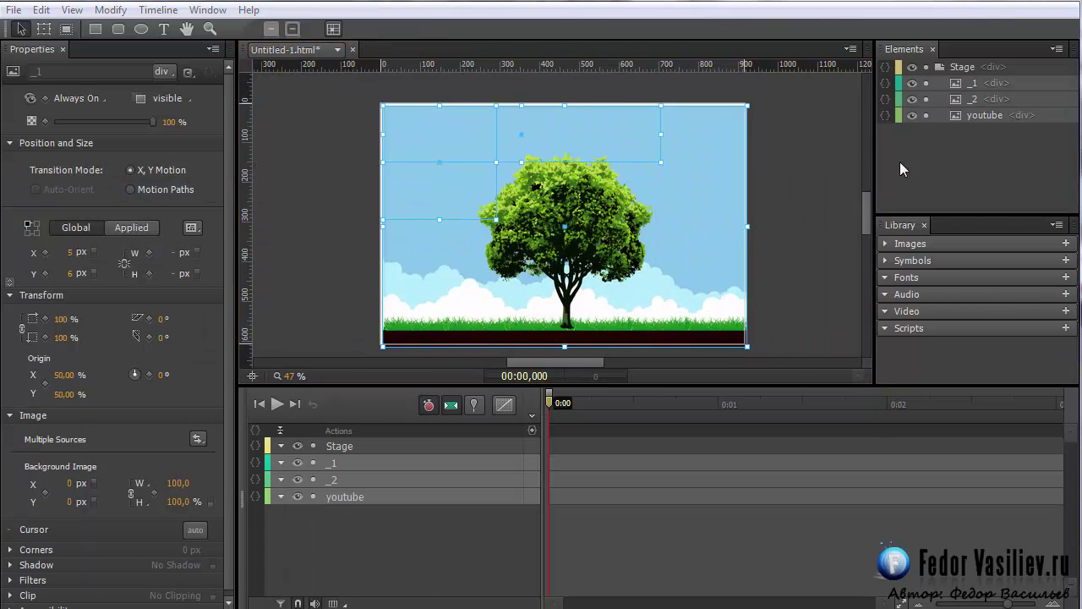
Toggle the visibility of the _1 and _2 elements to examine which image each one holds
click(912, 99)
click(913, 83)
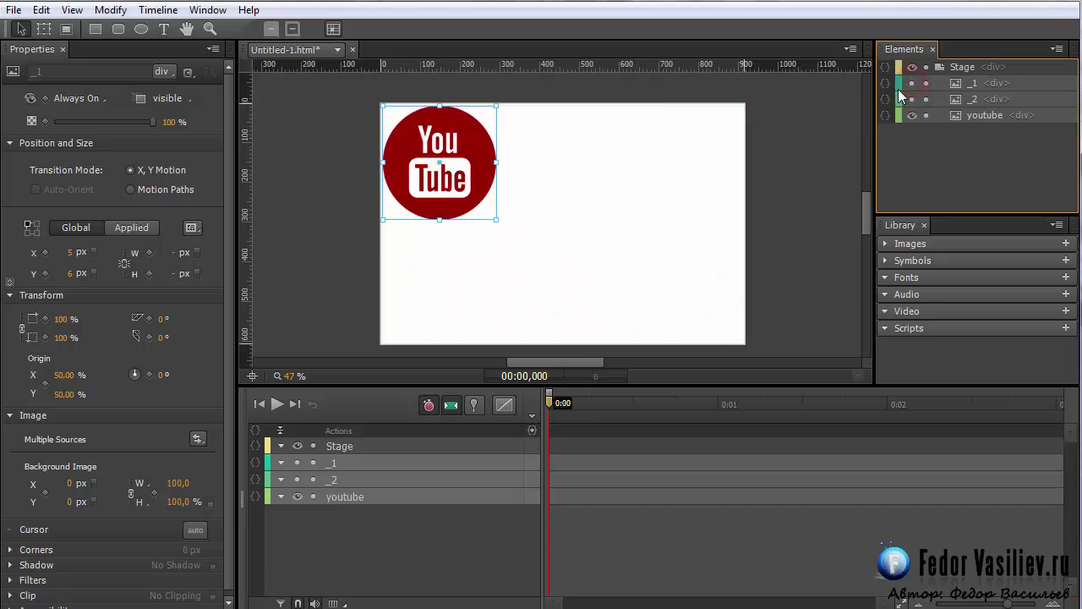
click(913, 99)
click(912, 83)
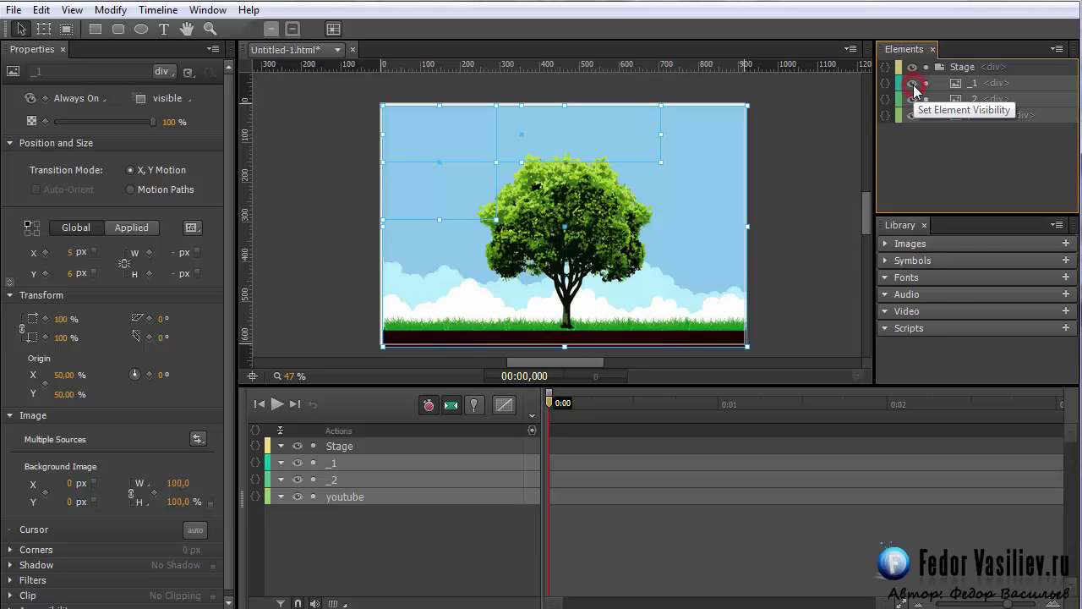
click(916, 103)
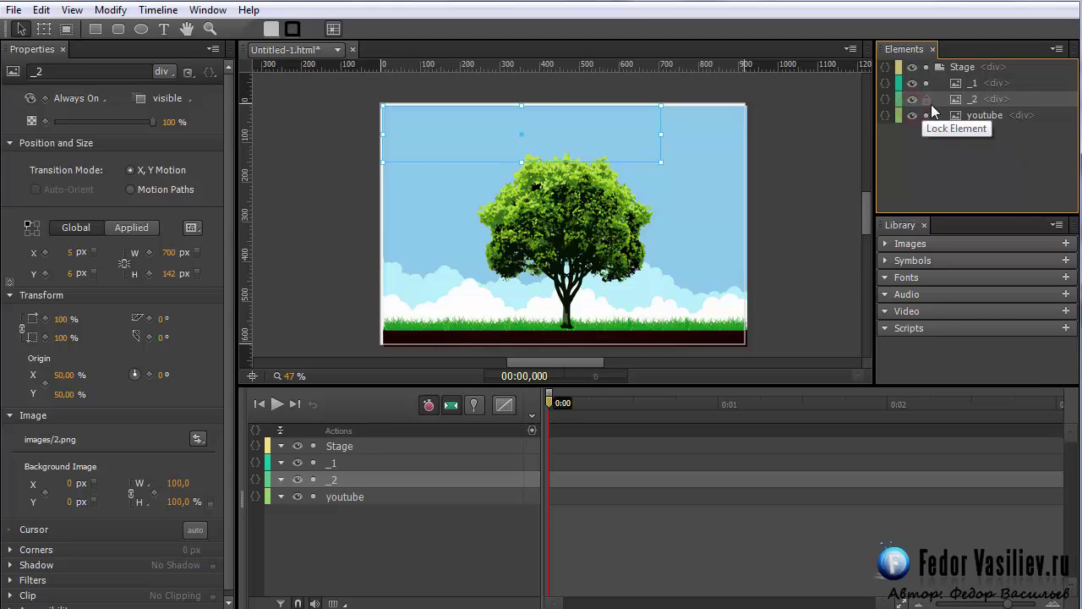
click(912, 99)
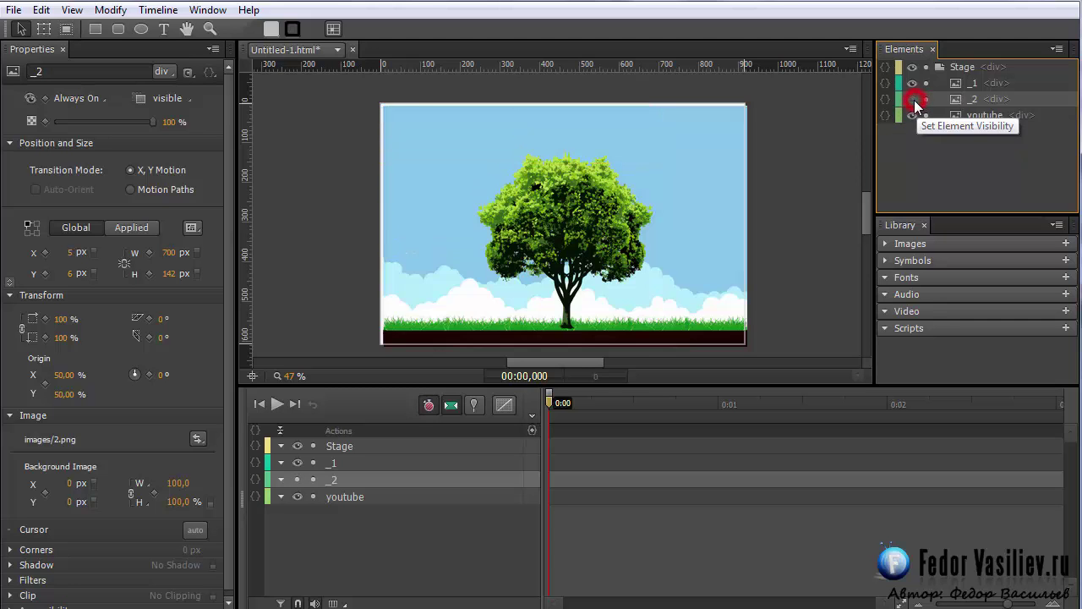
click(912, 83)
click(913, 83)
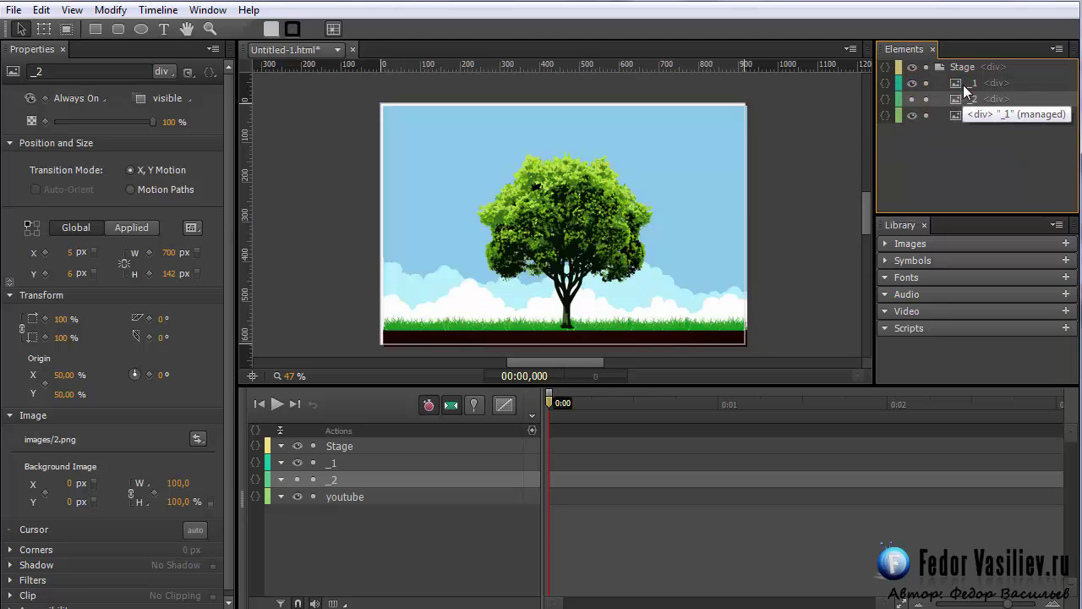
Send the _1 tree background beneath the other elements and align it to the stage at about X 1, Y 0 px
click(959, 83)
drag(962, 103, 972, 127)
drag(676, 208, 675, 206)
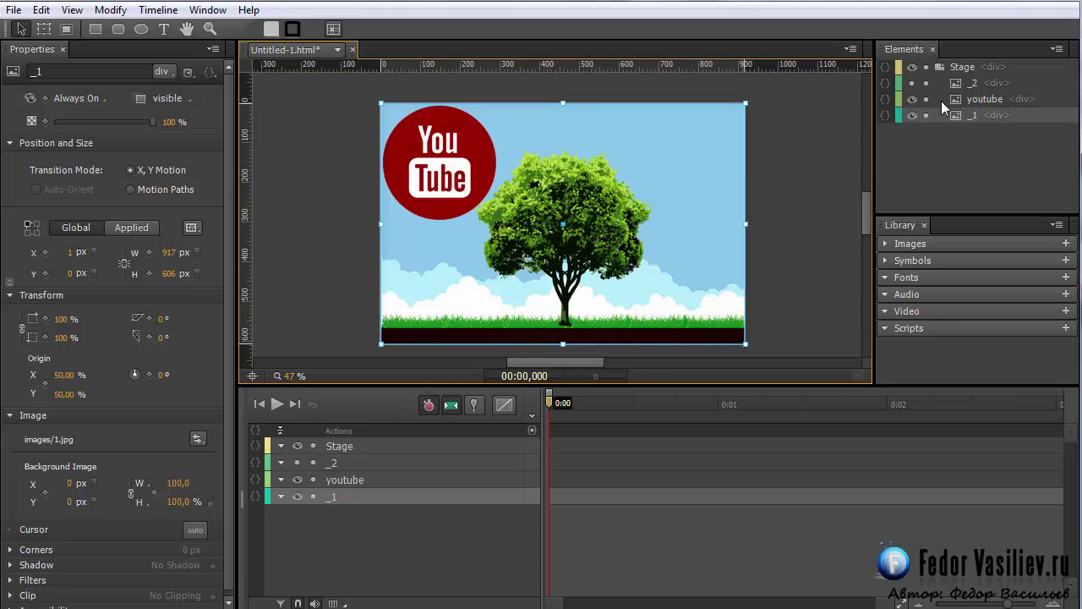
Show the _2 title image again and center it horizontally near the stage's upper edge, at about X 109, Y 6 px
click(912, 82)
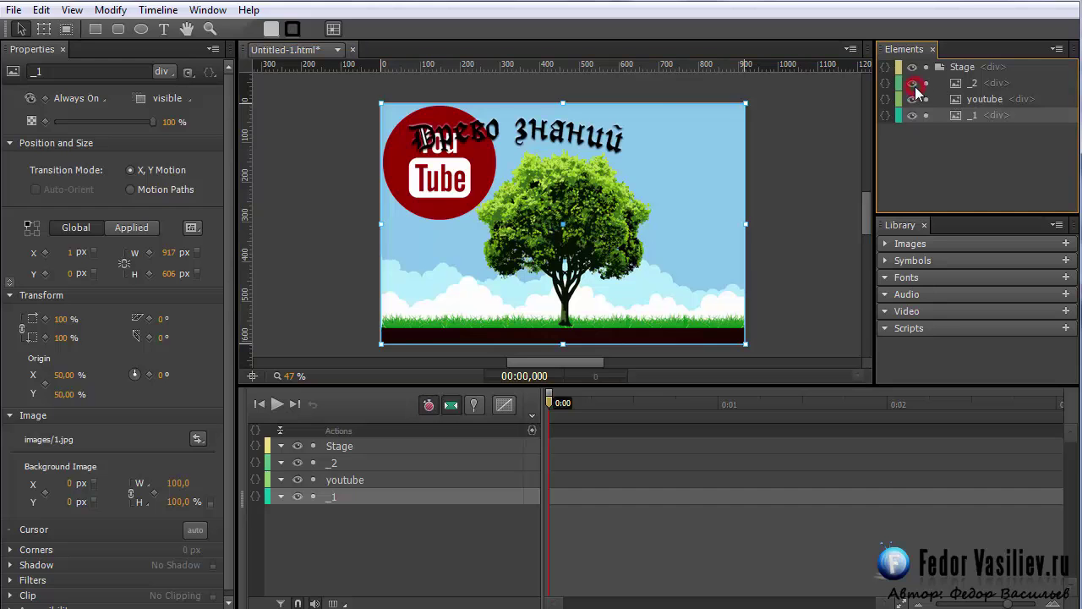
click(965, 84)
drag(541, 130, 605, 136)
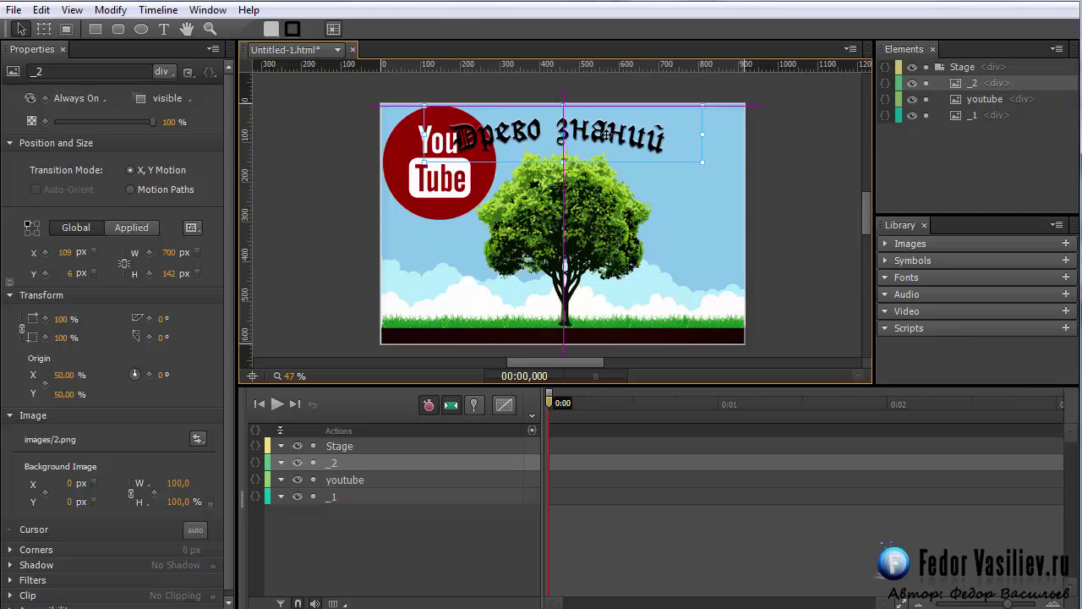
Shrink the youtube image to about 104 px wide and place it on the tree's lower-left foliage at about X 268, Y 296 px
click(965, 98)
drag(434, 185, 439, 257)
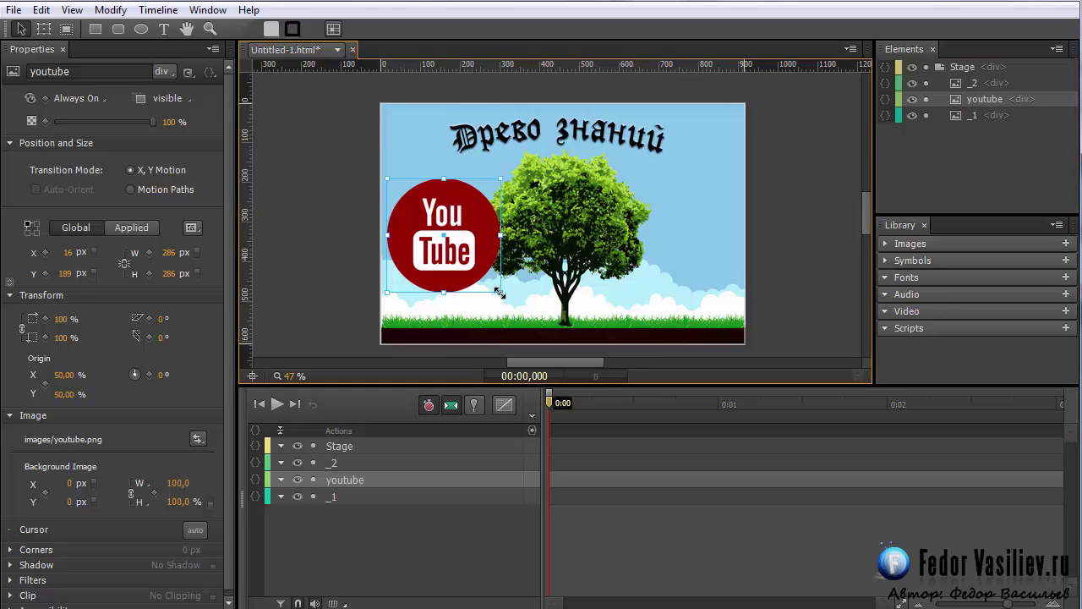
drag(500, 292, 438, 229)
drag(292, 386, 494, 269)
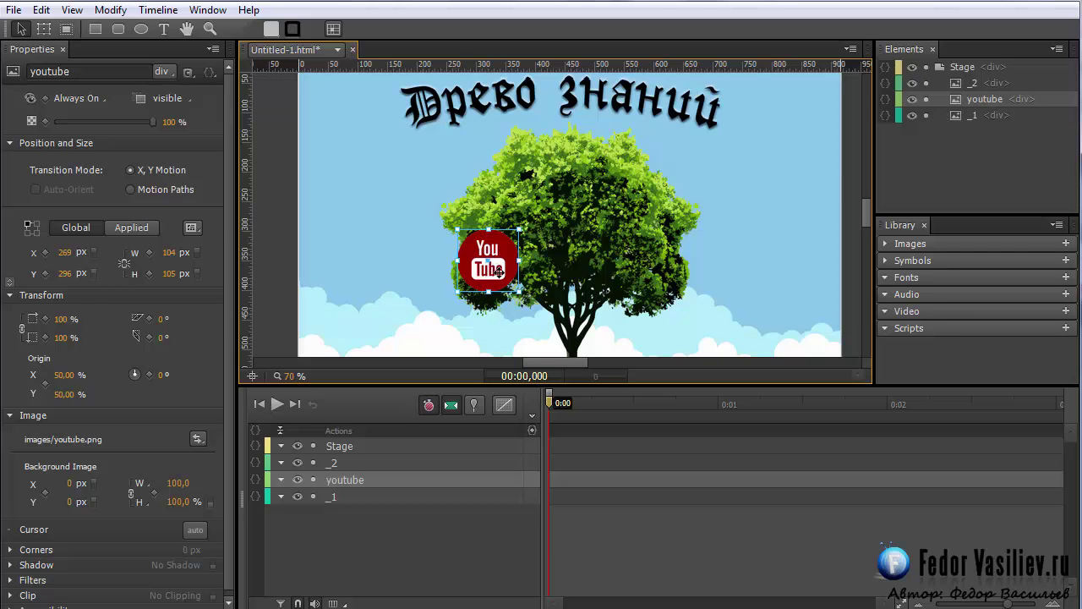
drag(501, 270, 501, 265)
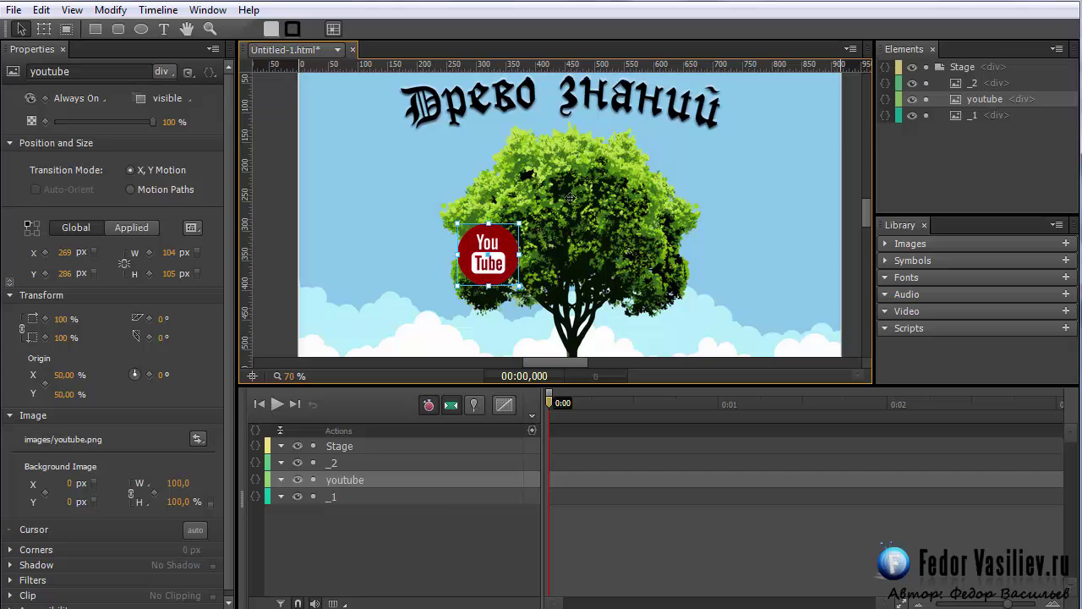
mouse_move(494, 247)
mouse_down()
mouse_move(558, 174)
mouse_move(657, 265)
mouse_move(485, 266)
mouse_move(494, 269)
mouse_up()
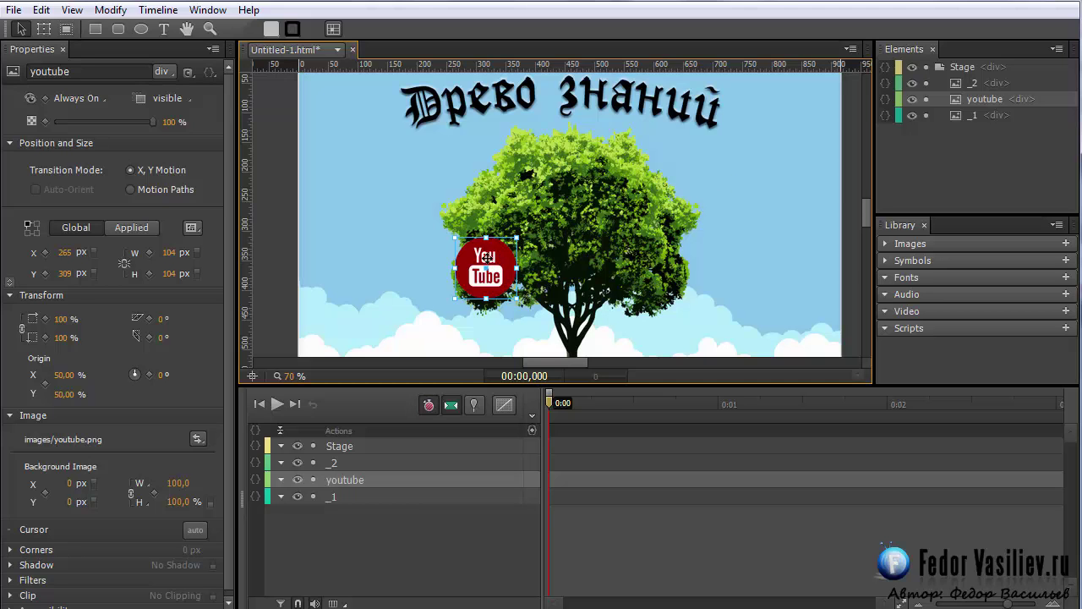
drag(493, 269, 495, 260)
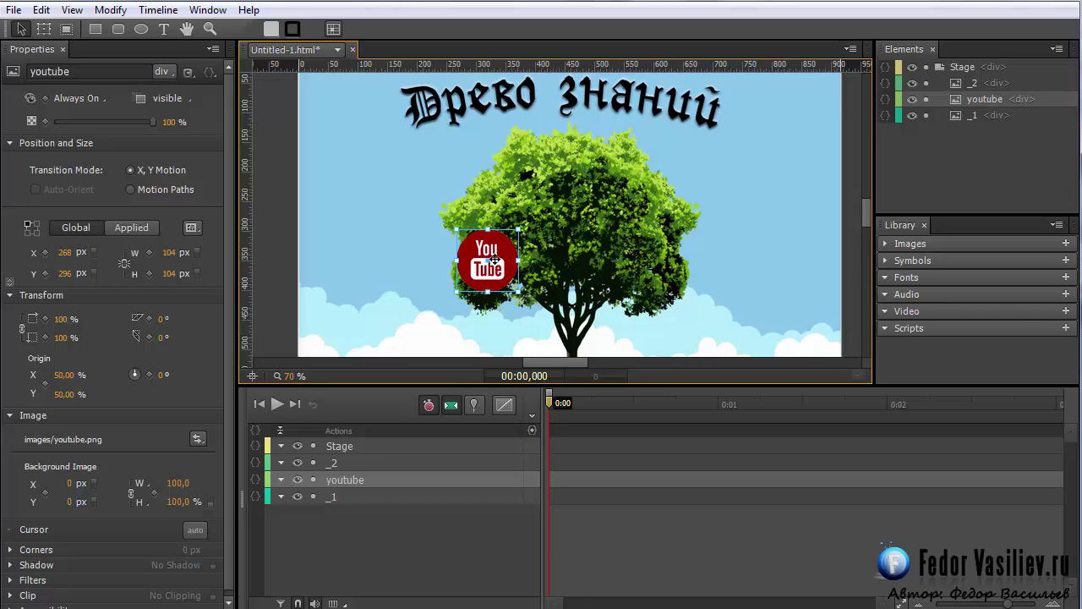
Convert the youtube image into a symbol named knopka, keeping Autoplay timeline enabled
right_click(957, 103)
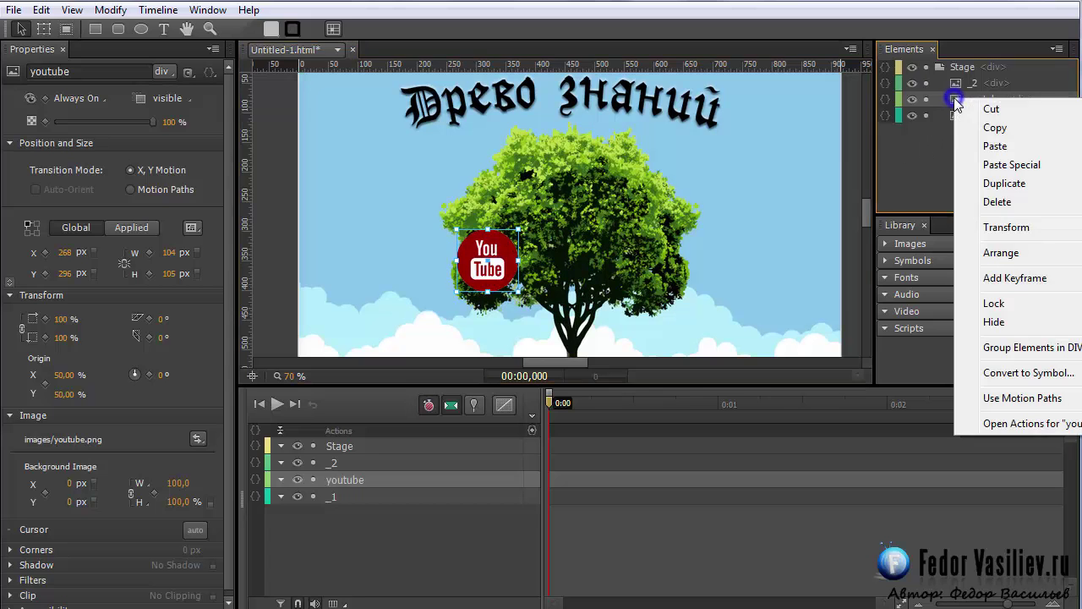
click(1023, 373)
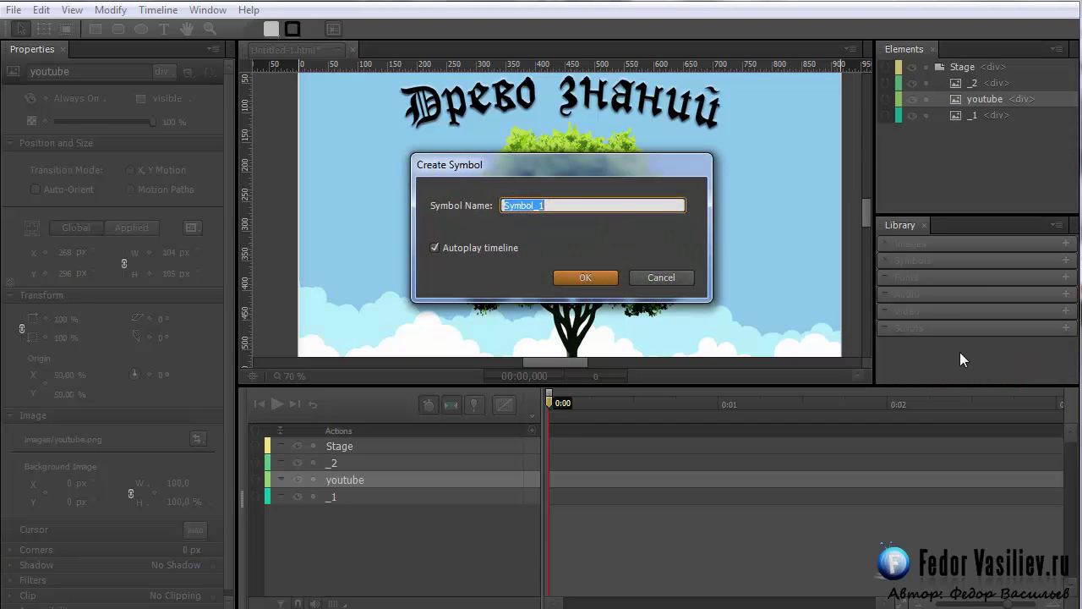
text(knopka)
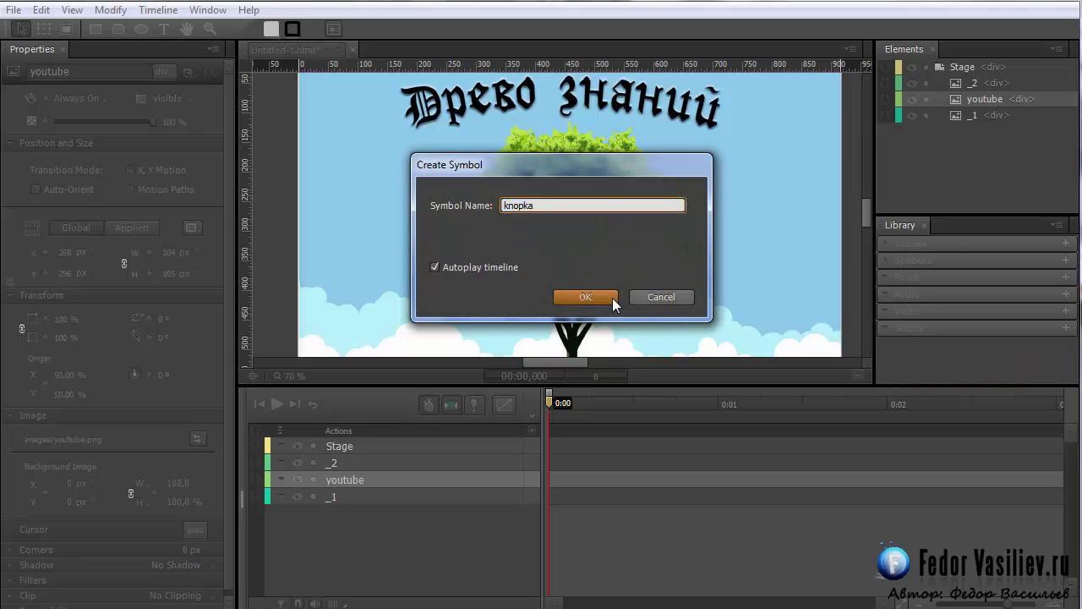
click(582, 296)
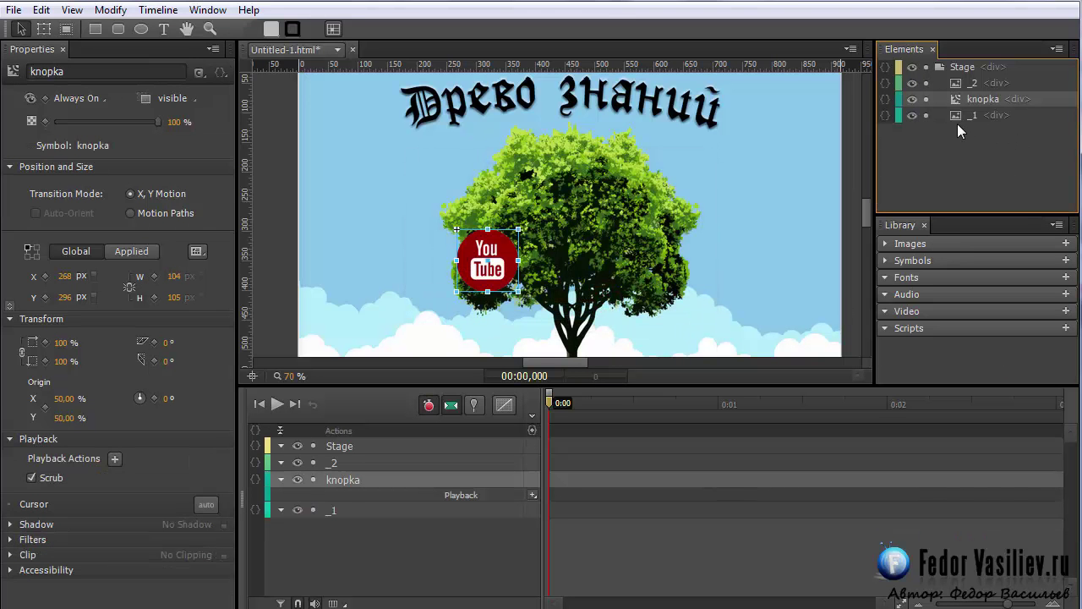
Open the knopka symbol for editing with the playhead at 0:00, and turn off auto-transition and auto-keyframe modes
double_click(956, 99)
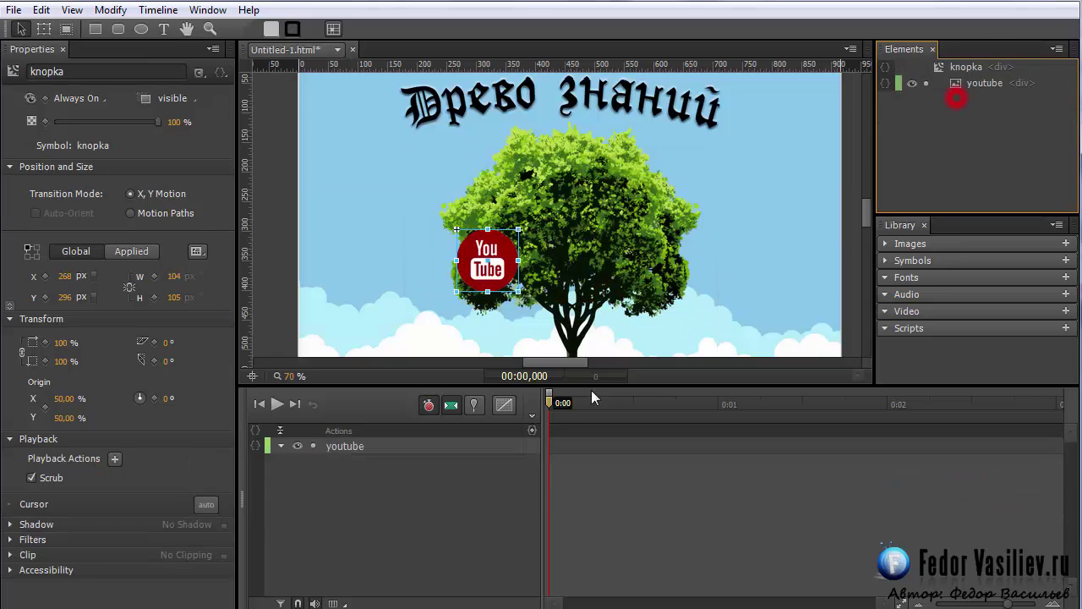
click(591, 403)
drag(597, 413, 526, 423)
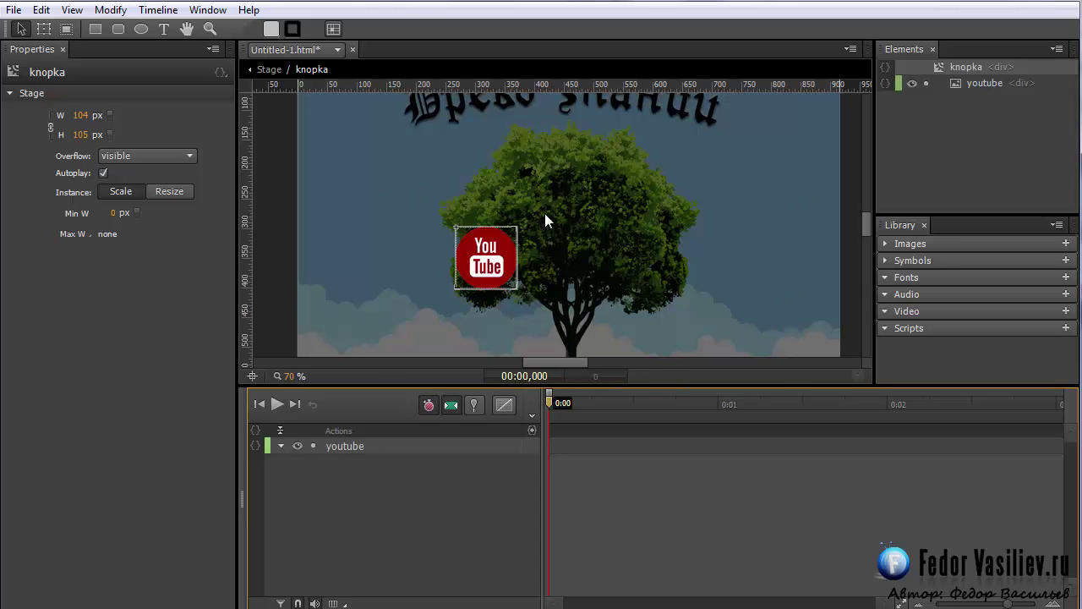
click(451, 405)
click(429, 405)
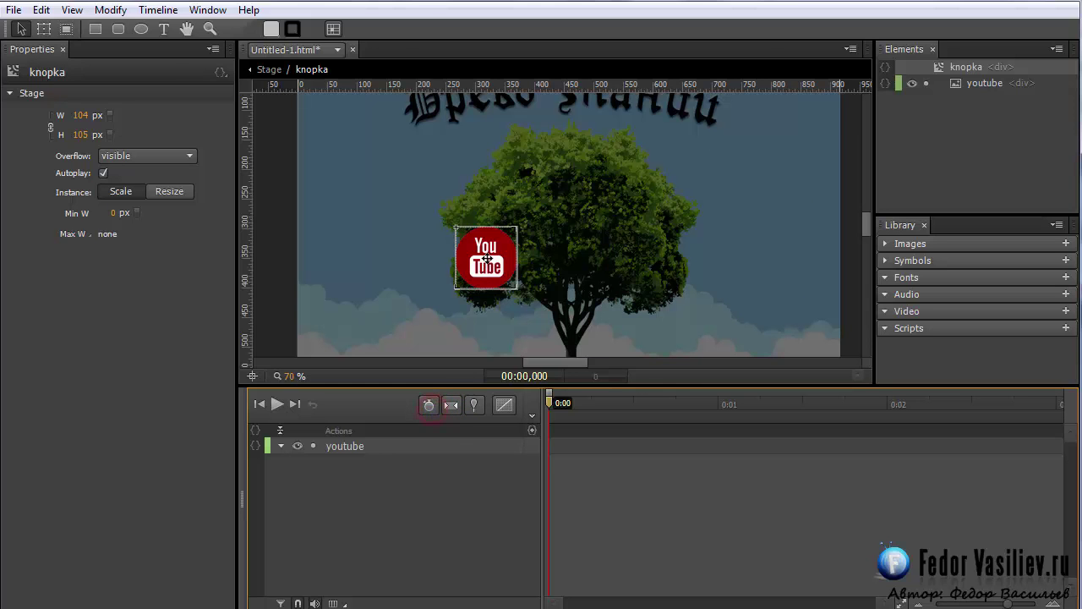
Scale the youtube image inside the knopka symbol to 0 % in both directions
click(336, 448)
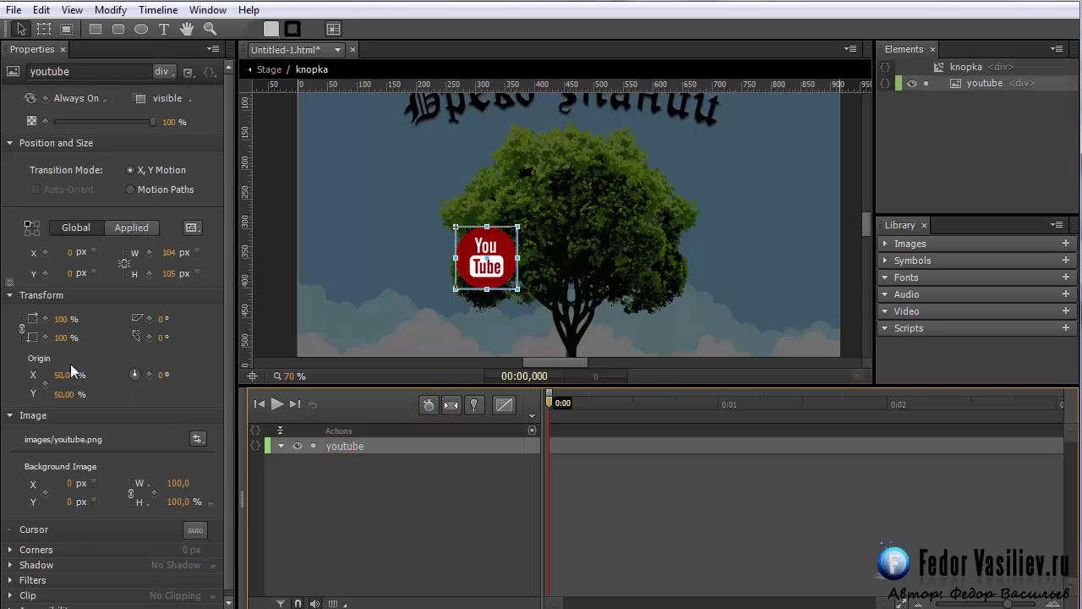
click(61, 319)
text(0)
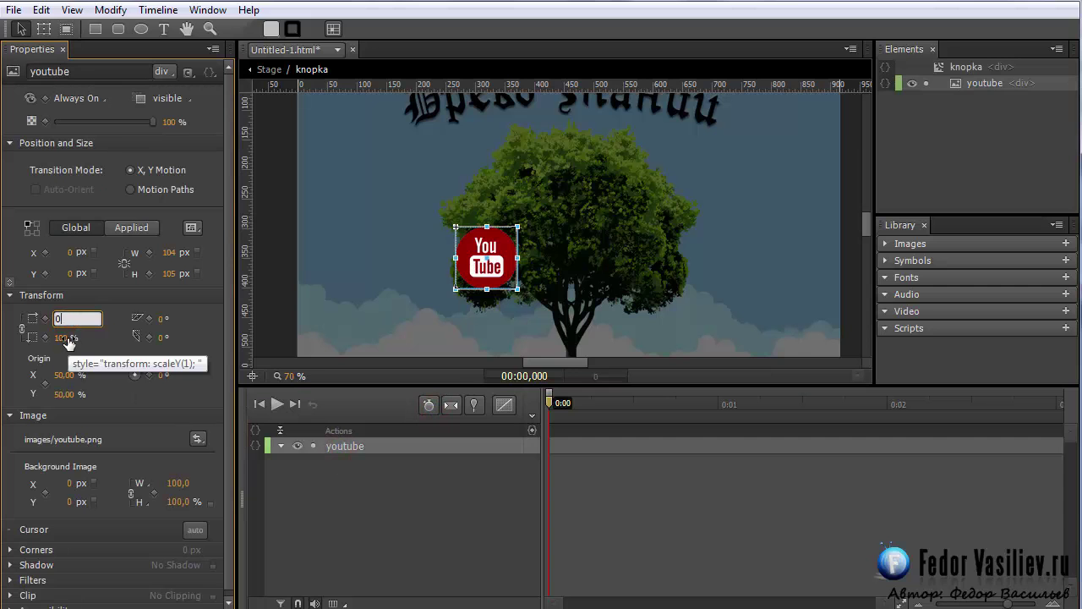
key(Return)
Enable auto-keyframe mode, auto-transition mode and the Pin, and choose a Bounce easing for the new transition
click(429, 406)
click(451, 405)
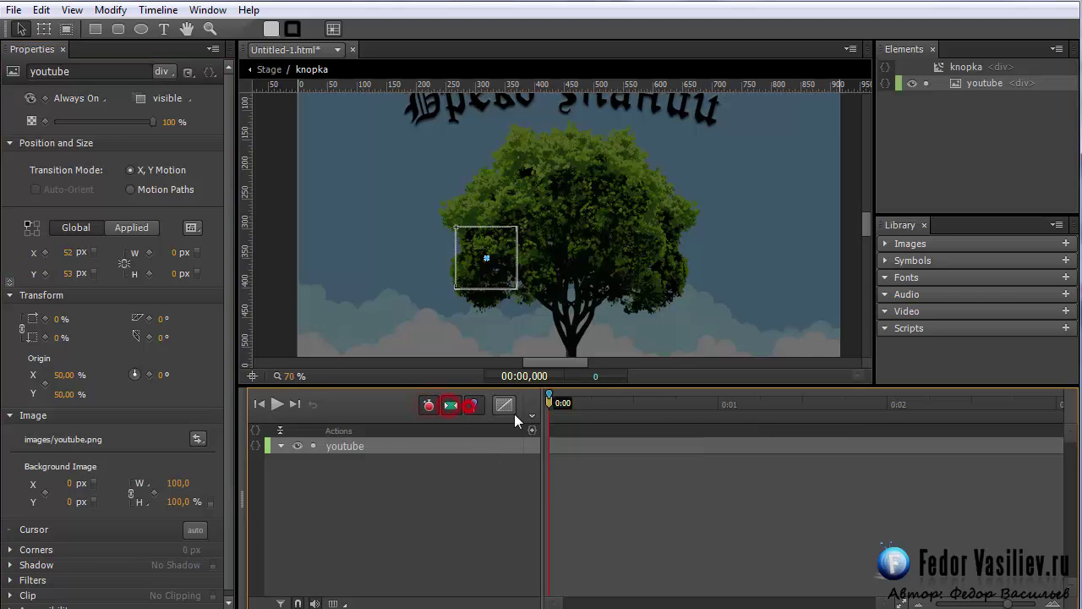
click(505, 405)
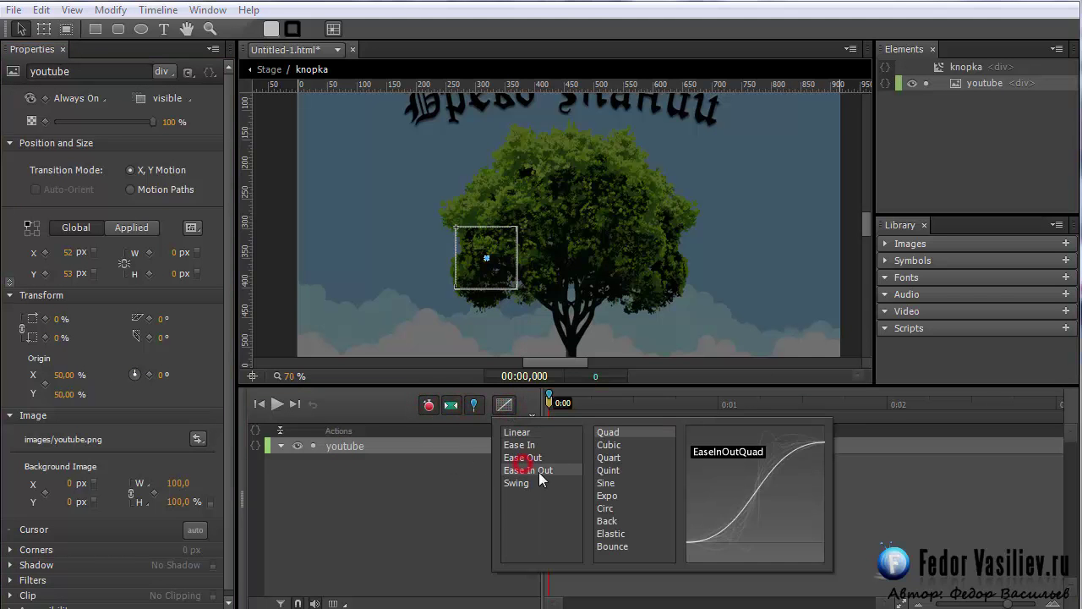
click(609, 547)
Animate the youtube image's scale from 0:00 up to 100 % at about 0:01,055
drag(550, 401, 729, 431)
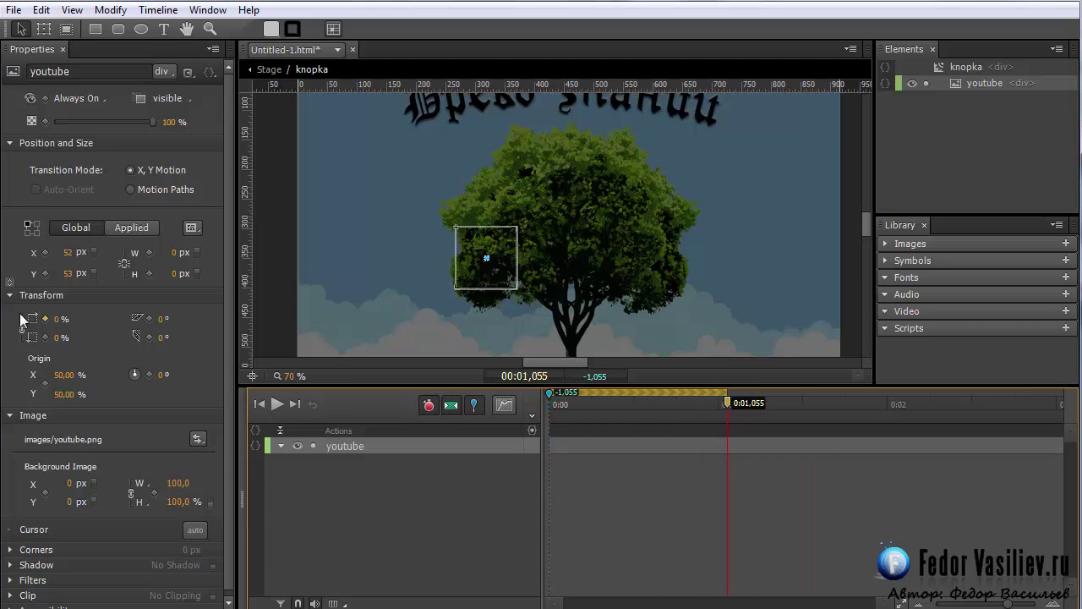
click(61, 319)
text(1)
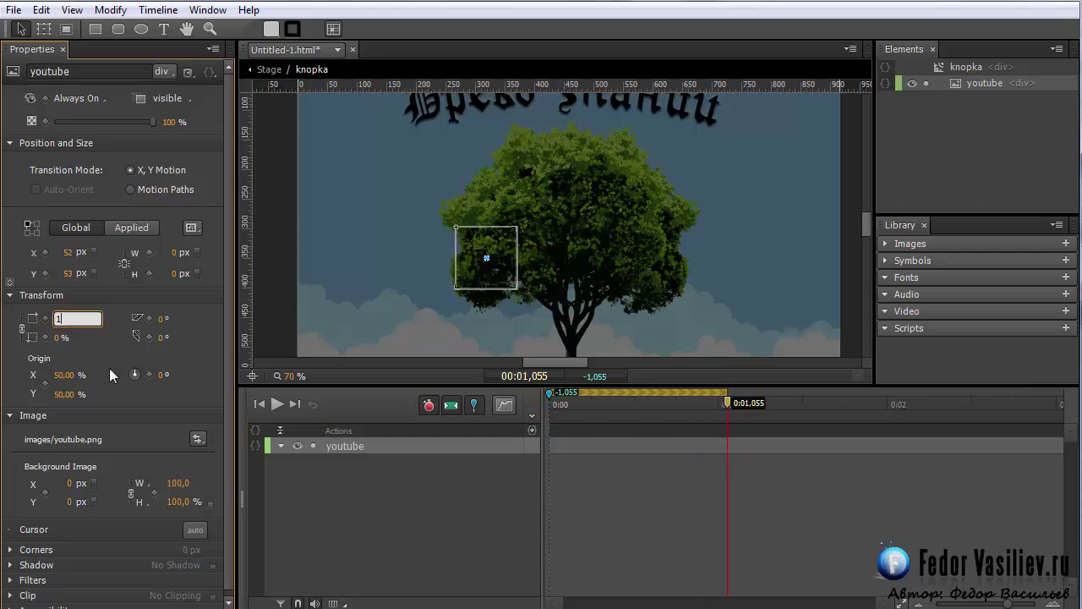
text(00)
key(Return)
Animate the youtube image's scale down to 90 % between about 0:01,540 and 0:02,250
click(475, 405)
drag(562, 403, 810, 403)
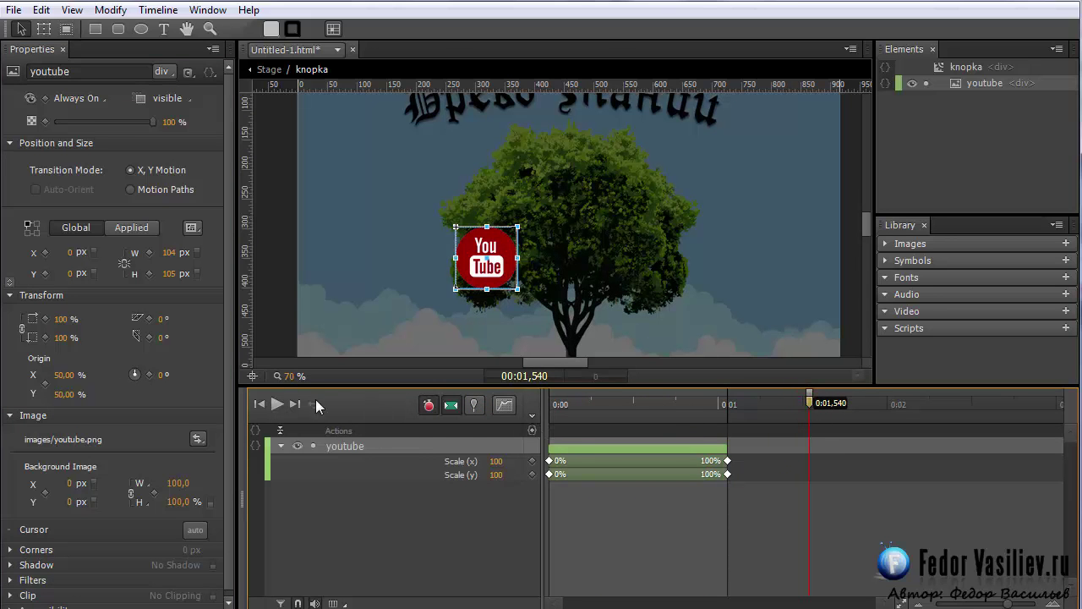
drag(810, 407, 930, 426)
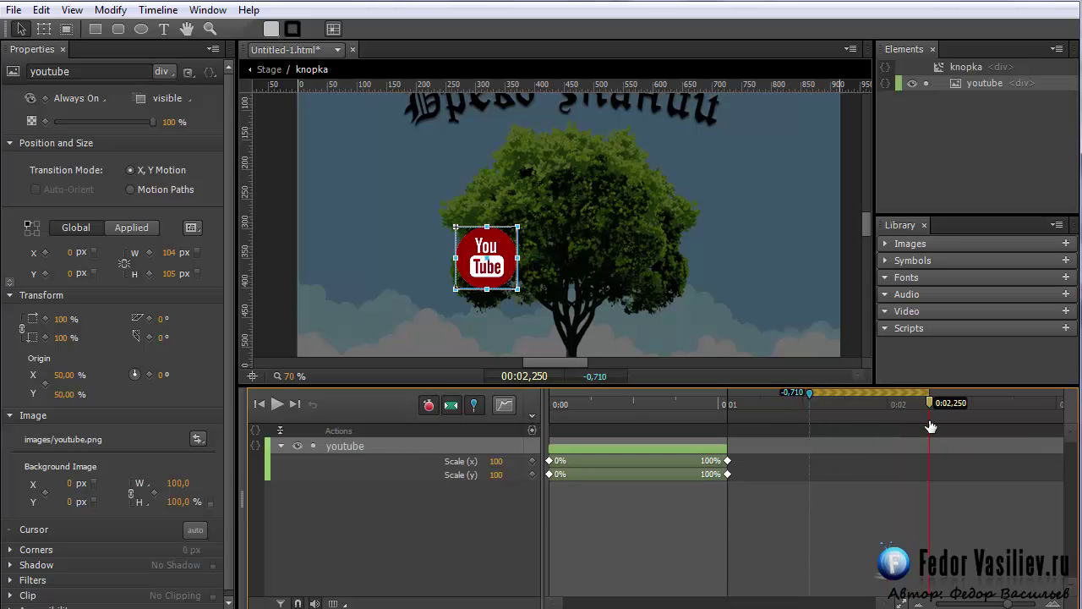
click(61, 320)
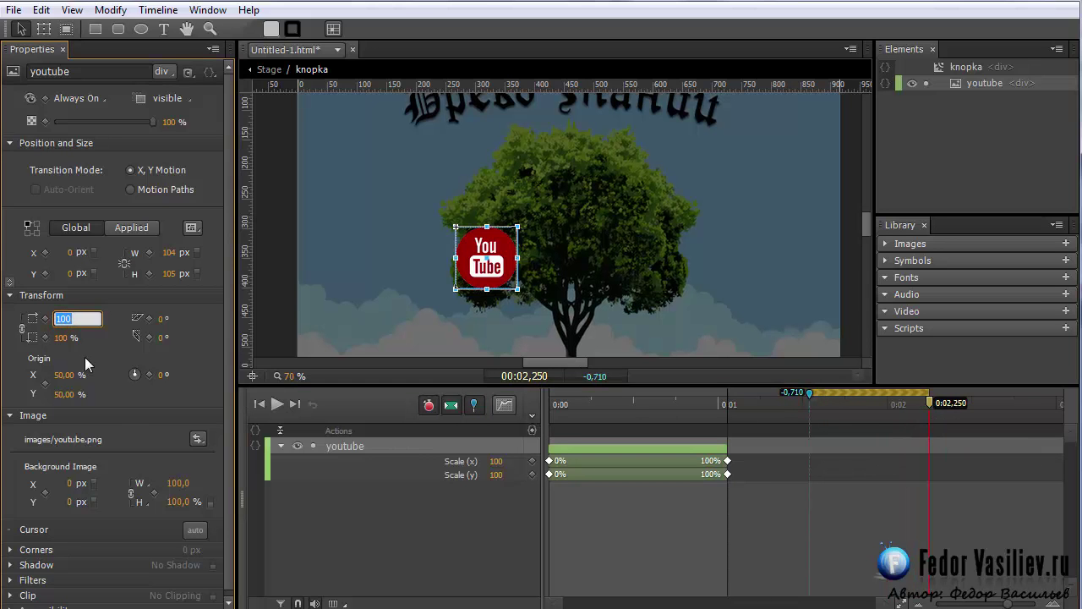
text(90)
key(Return)
Copy the shrinking scale transition, paste it at 0:02,250 and invert the pasted copy
click(847, 450)
right_click(846, 450)
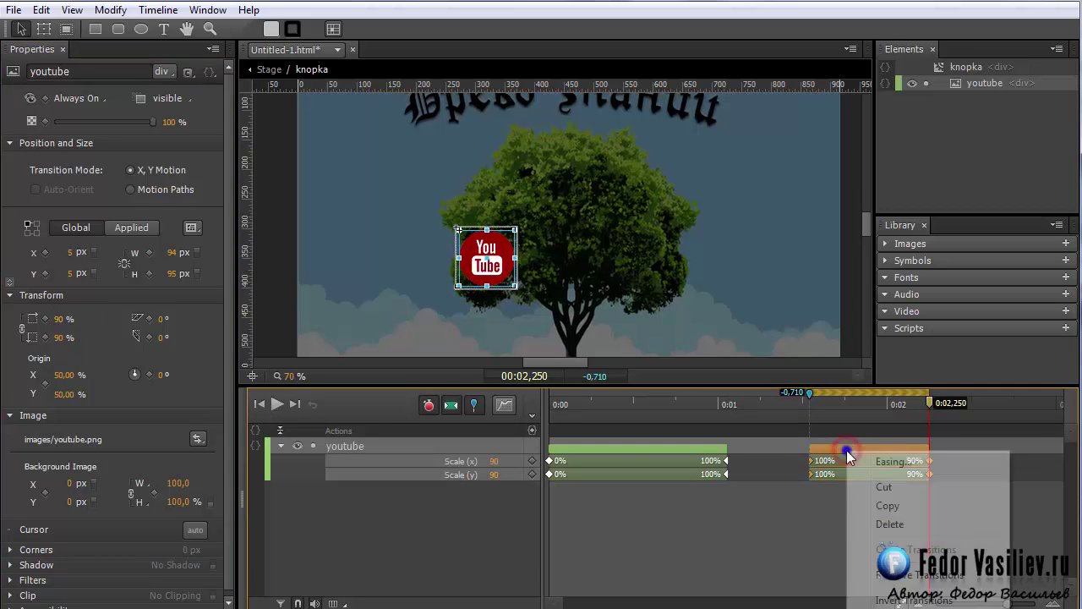
click(888, 505)
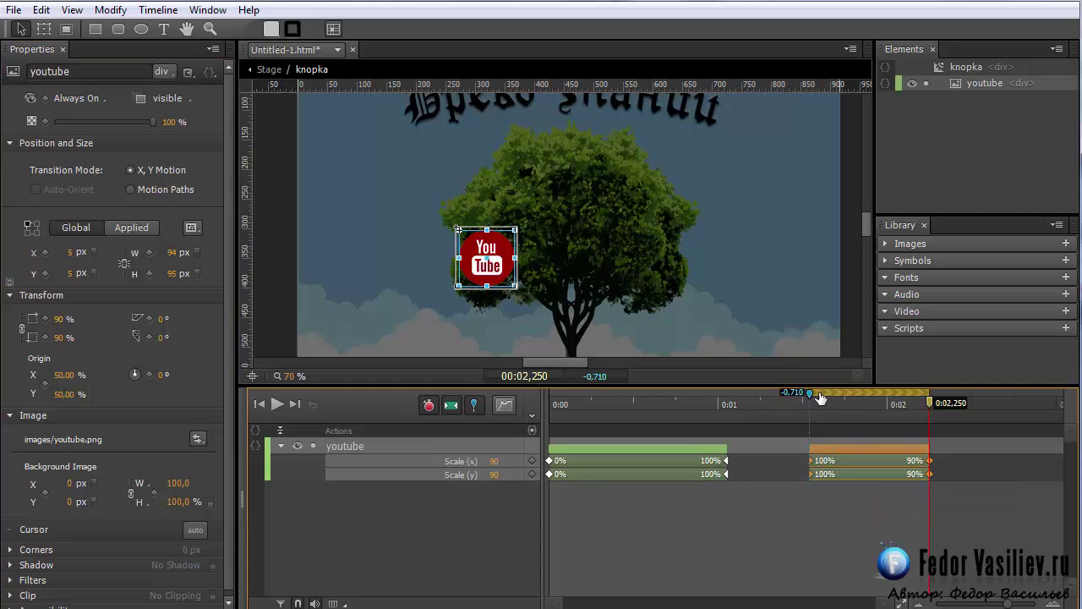
click(474, 405)
click(934, 404)
right_click(933, 457)
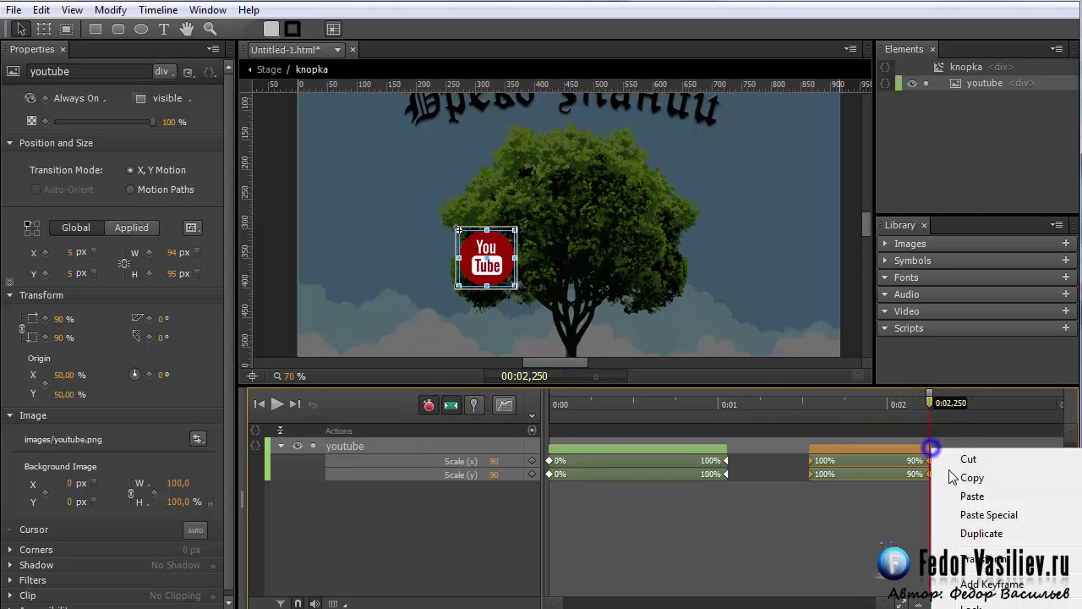
click(963, 495)
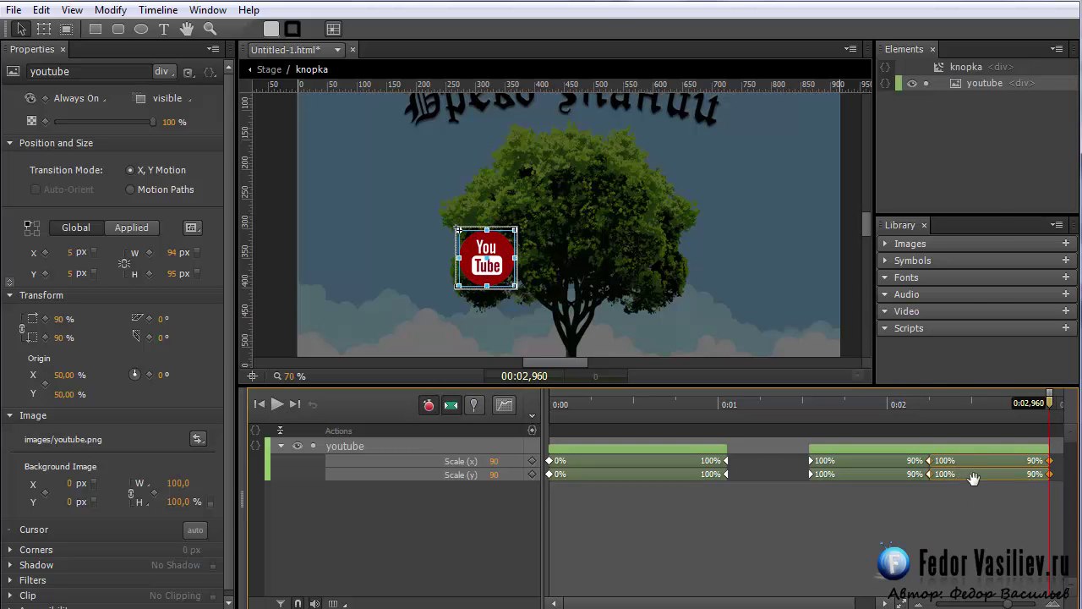
right_click(975, 479)
click(980, 512)
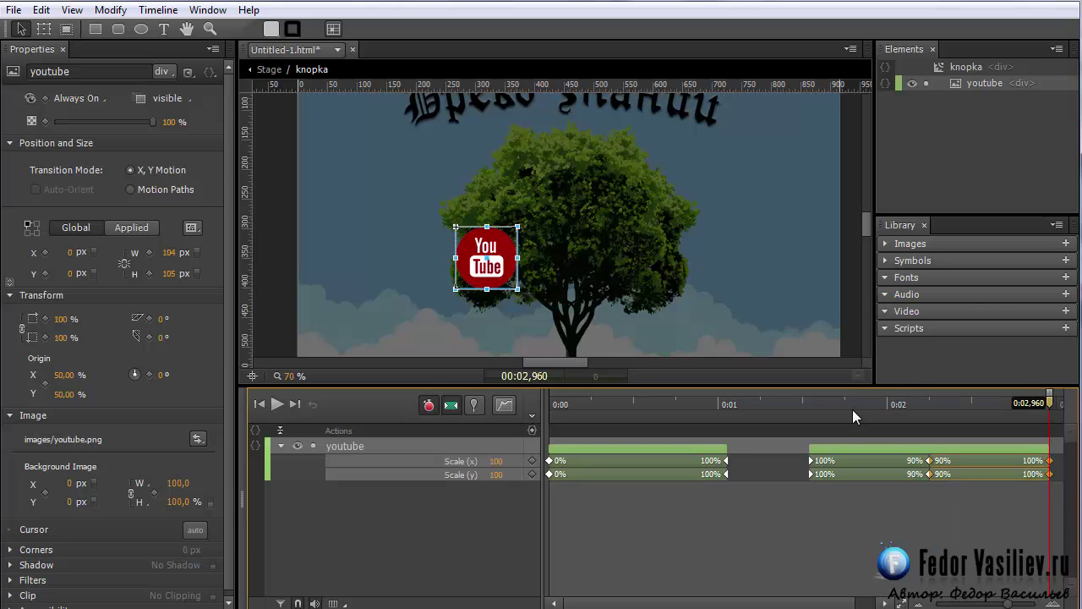
Apply Linear easing to both pulse transitions and play the animation from 0:01,540
click(920, 466)
click(960, 466)
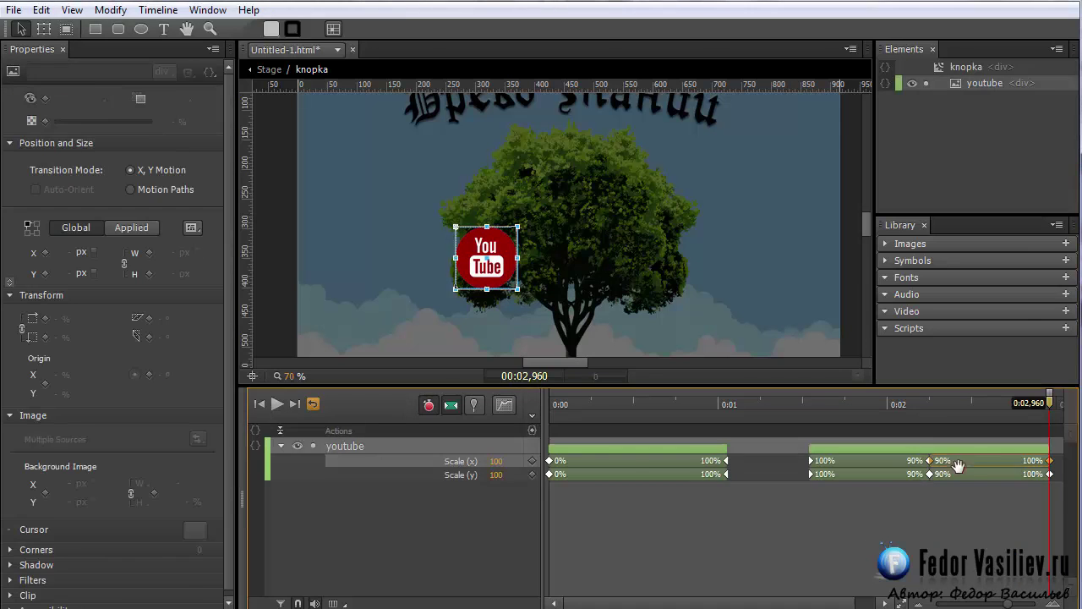
click(905, 448)
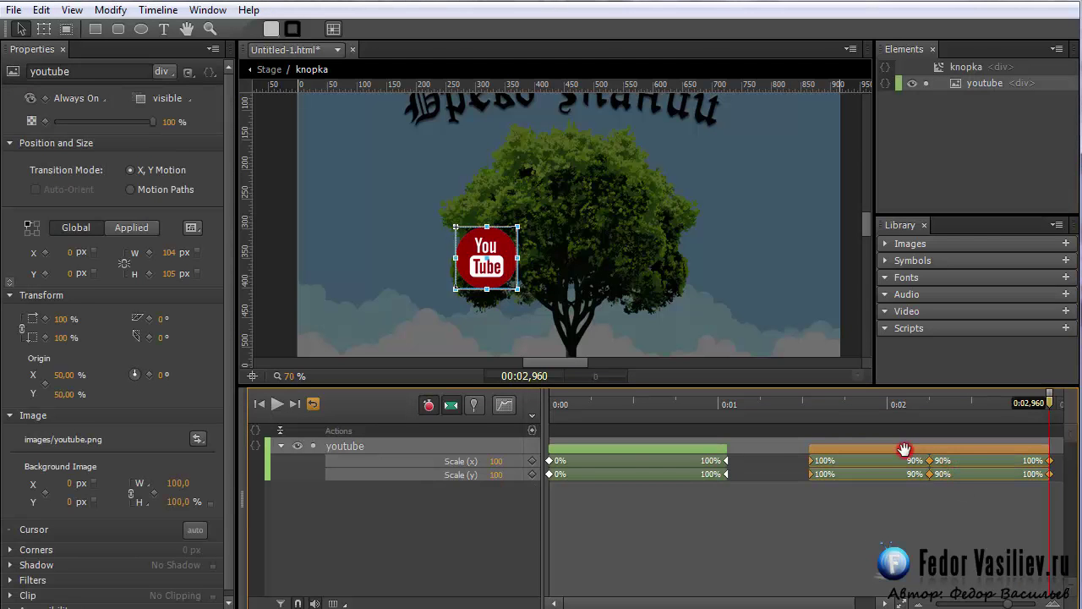
click(505, 406)
click(517, 432)
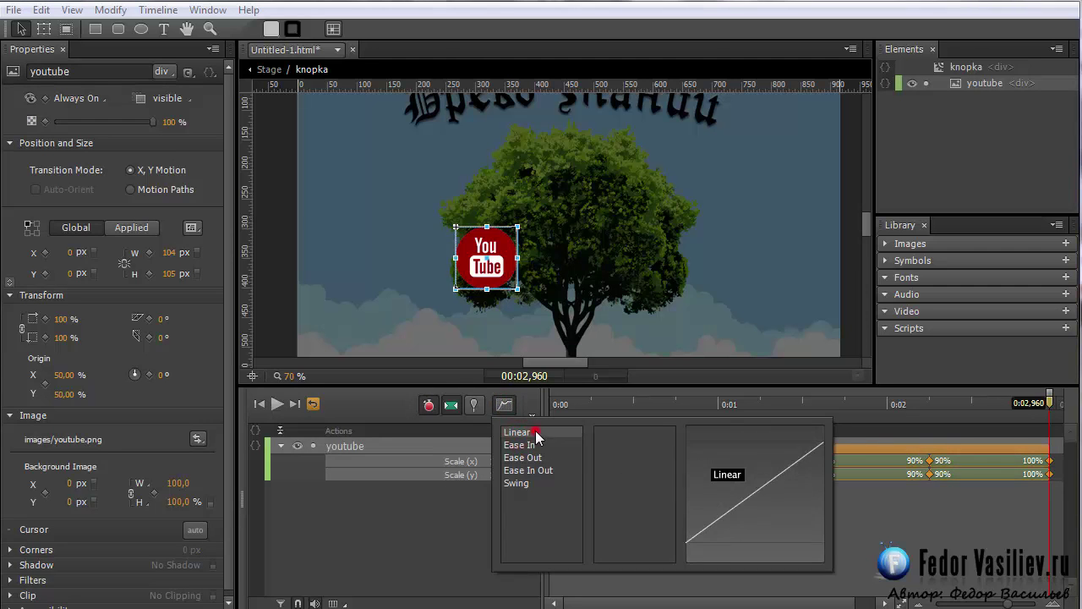
click(808, 404)
click(278, 405)
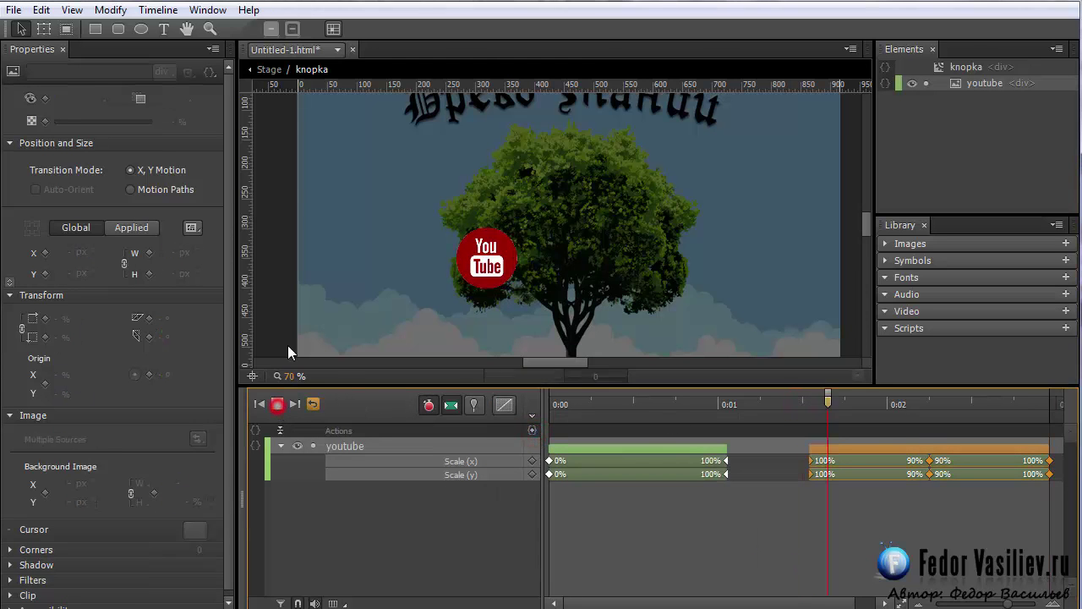
Insert an empty trigger at the end of the knopka animation, at 0:02,960
drag(847, 405, 1025, 405)
drag(795, 602, 805, 603)
drag(943, 413, 1019, 404)
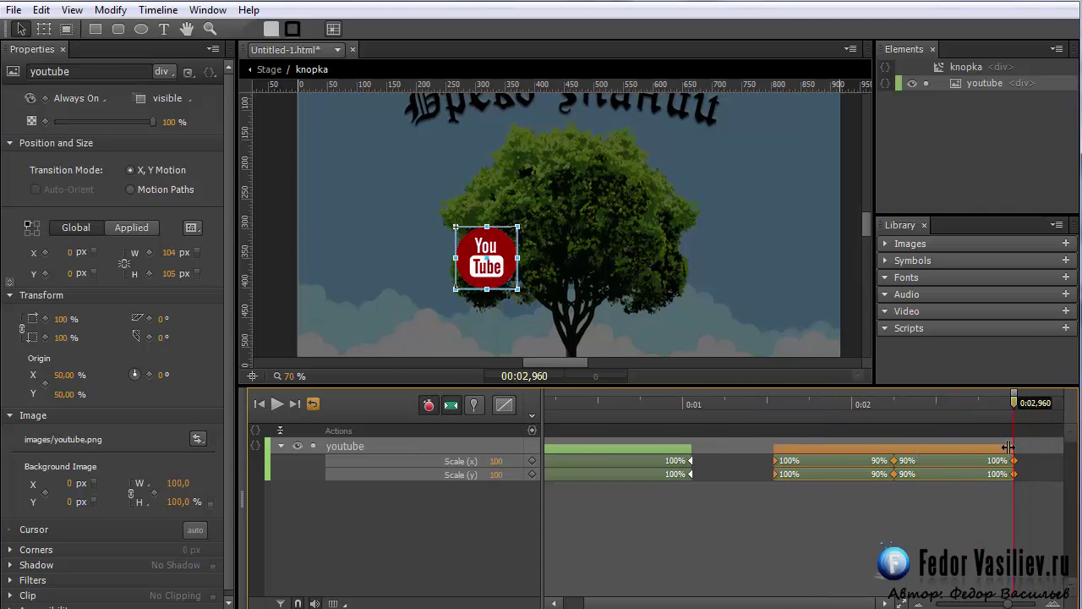
click(532, 430)
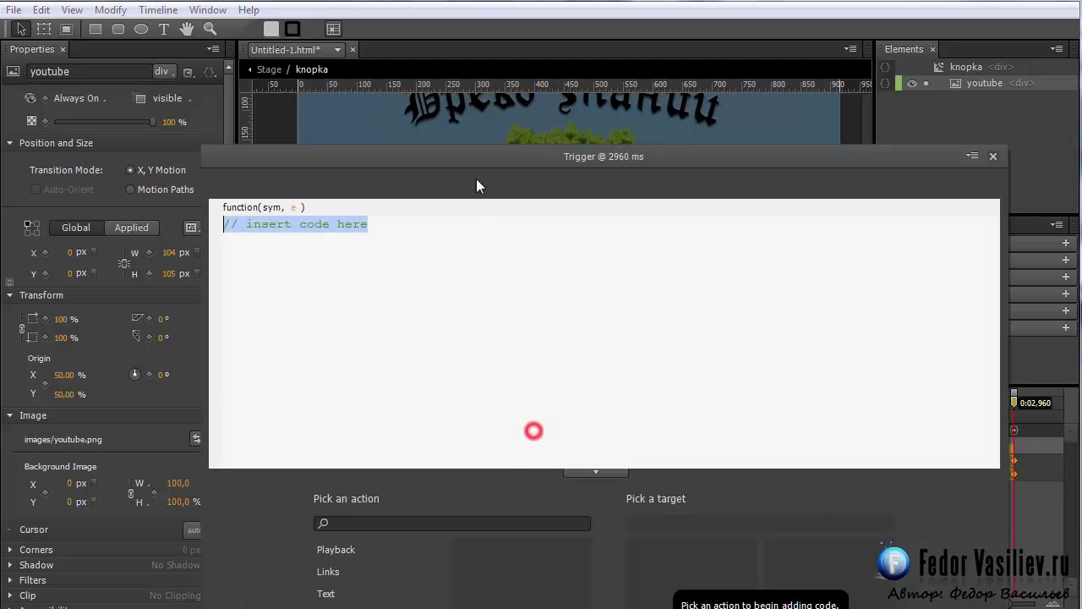
click(992, 159)
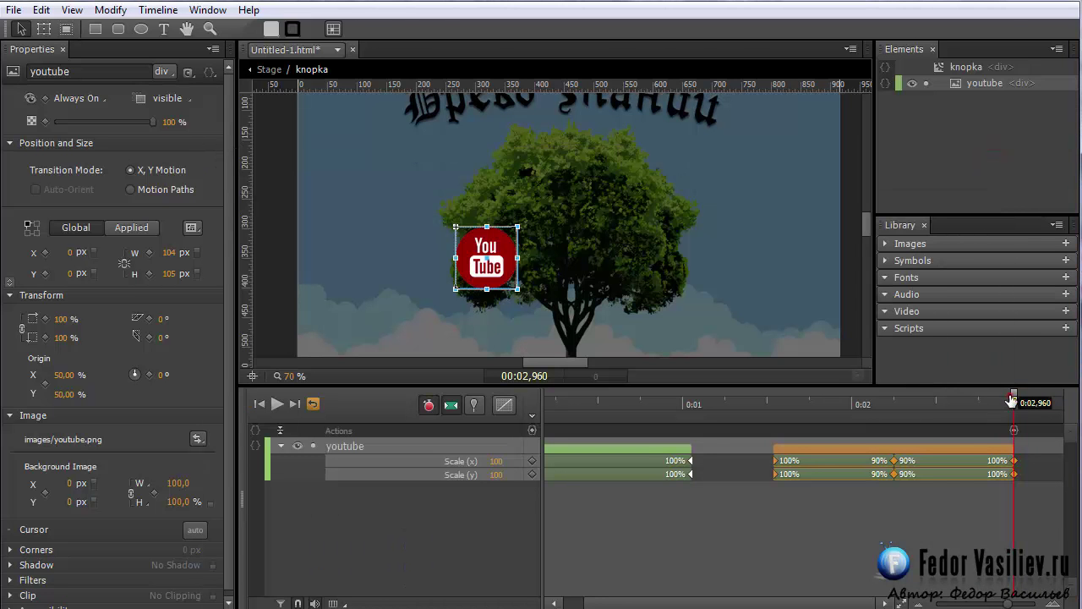
Add a timeline label named 1 at the start of the pulse animation, at 0:01,540
drag(1013, 402, 778, 406)
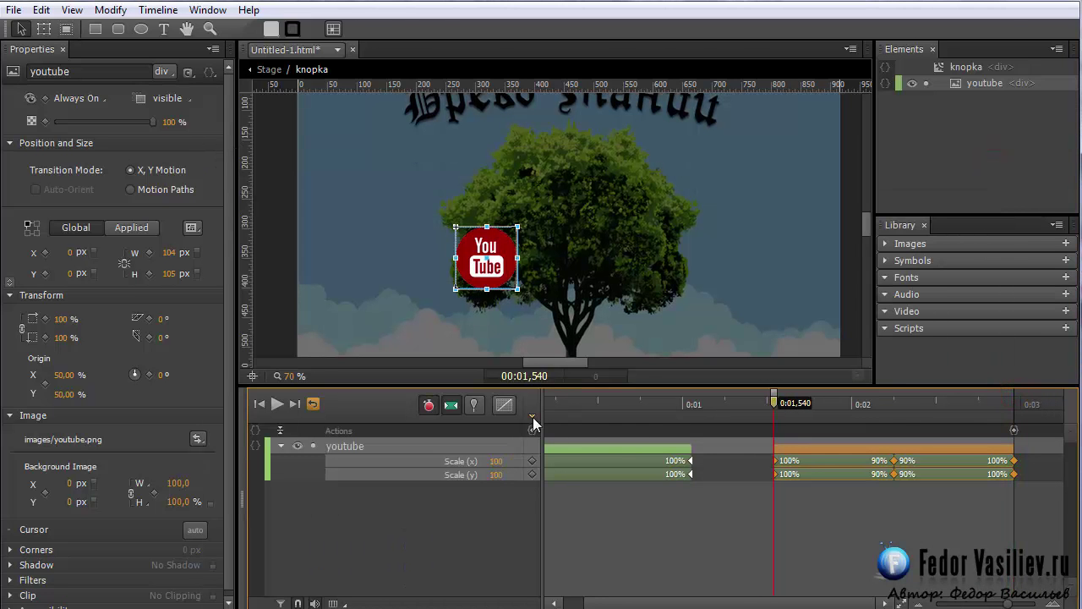
click(532, 414)
text(1)
key(Return)
Add a Play action targeting the knopka symbol to the 0:02,960 trigger and return to the Stage
key(End)
click(1016, 432)
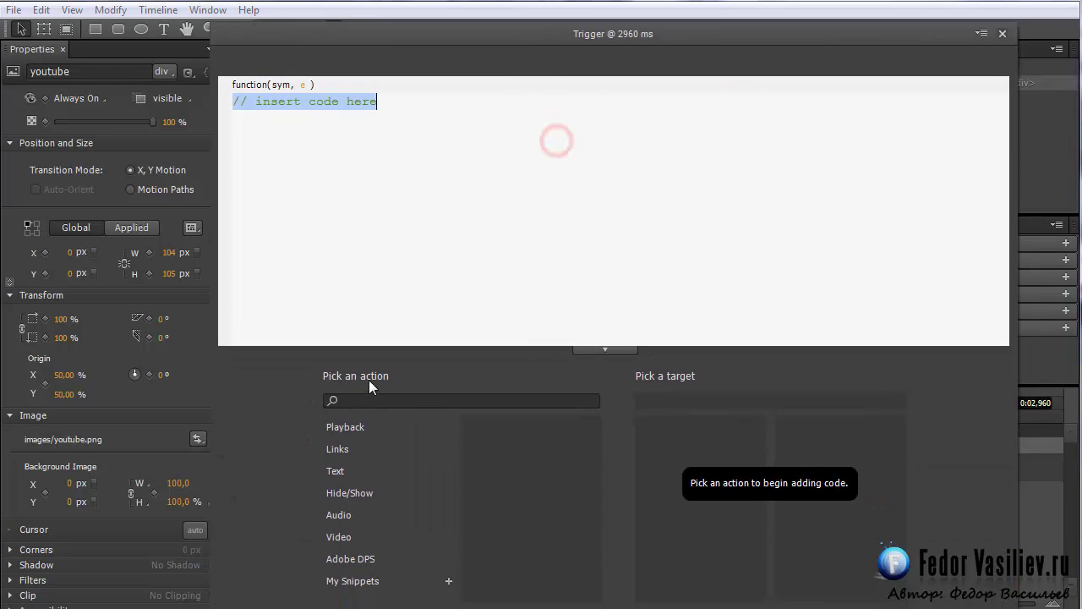
click(345, 427)
click(514, 429)
click(654, 453)
double_click(702, 448)
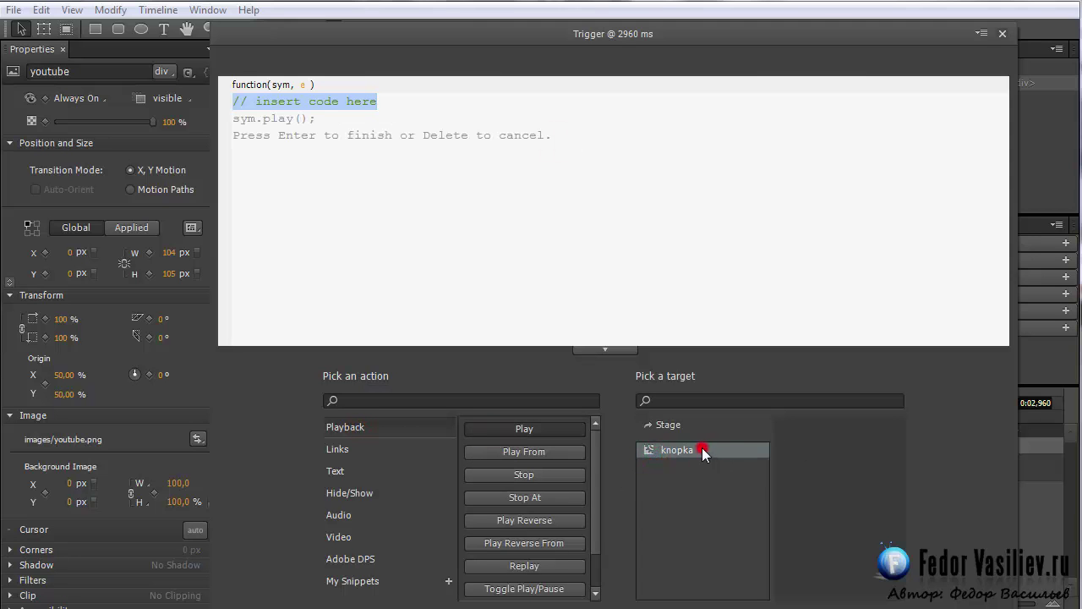
click(302, 118)
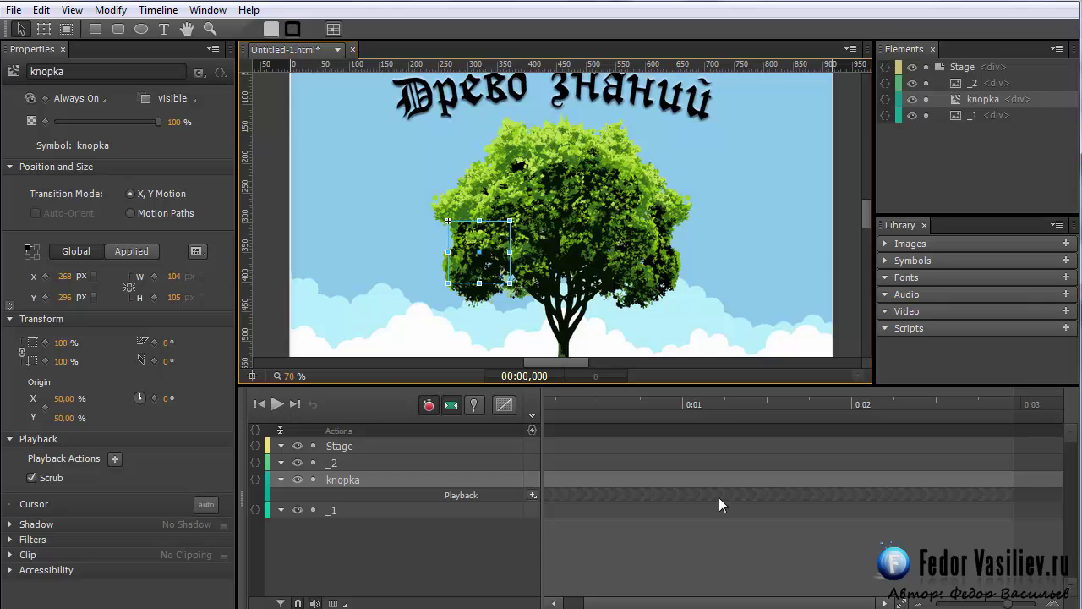
Preview the composition in the browser and set the knopka symbol's cursor to the pointing hand
key(ctrl+Return)
click(952, 97)
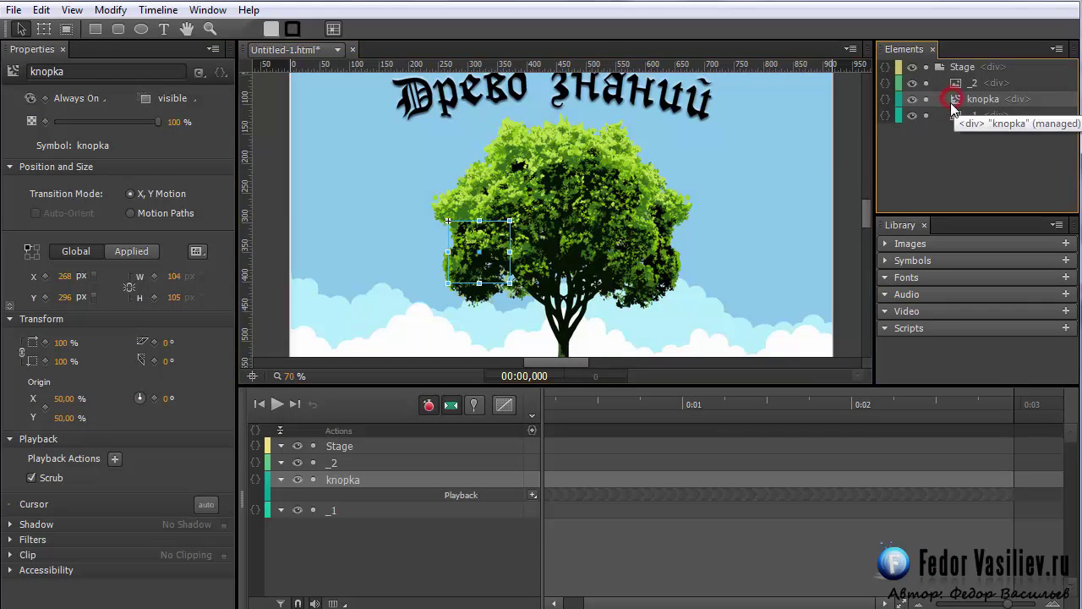
click(208, 504)
click(282, 559)
click(434, 559)
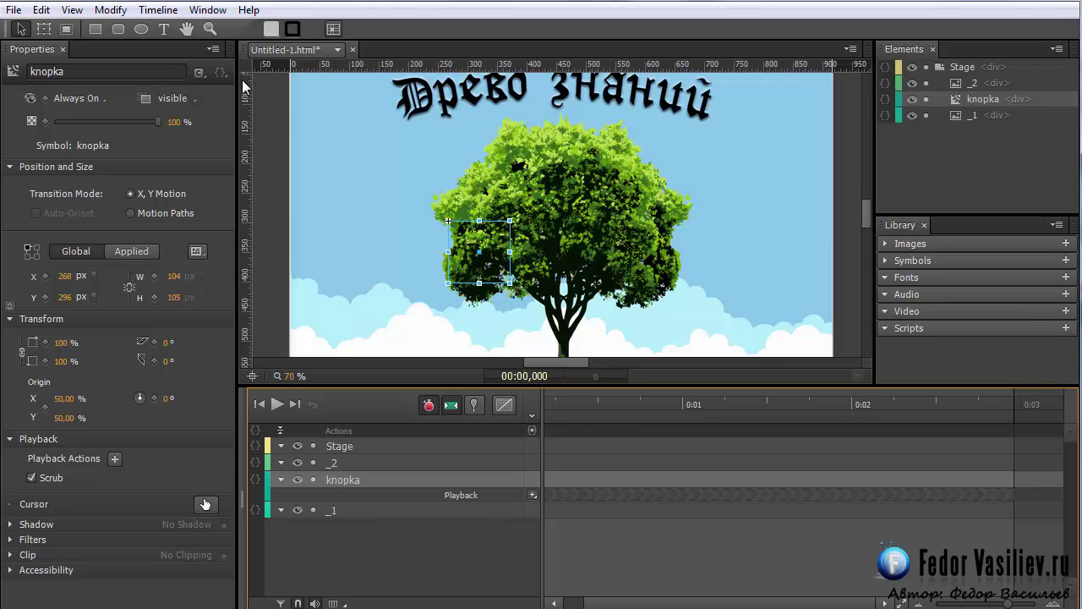
Draw a grey rectangle about 443 × 256 px over the tree at about X 232, Y 158 px
click(94, 30)
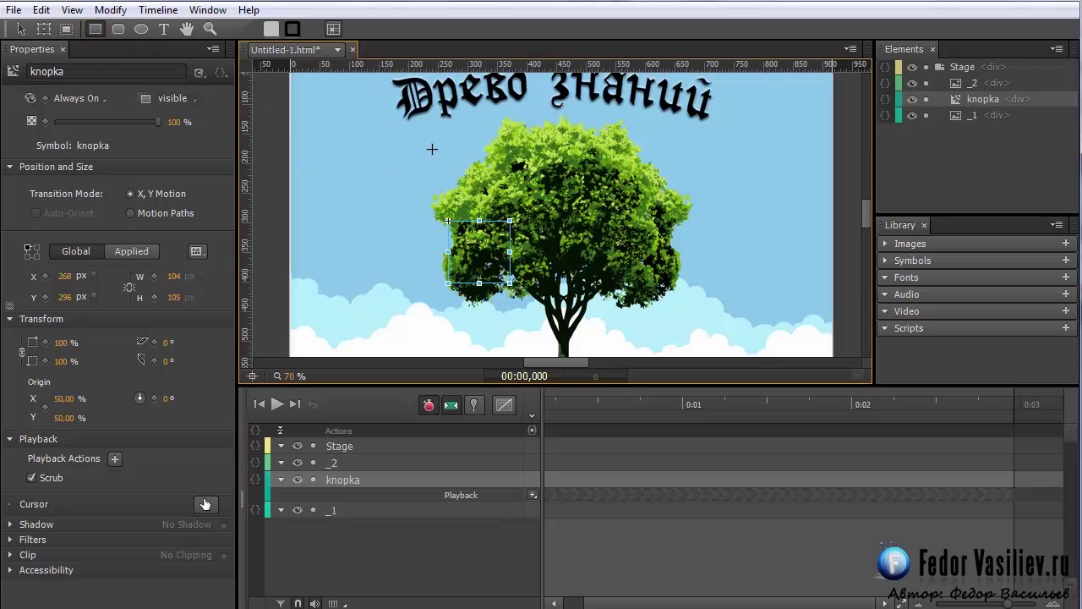
drag(427, 139, 688, 290)
key(v)
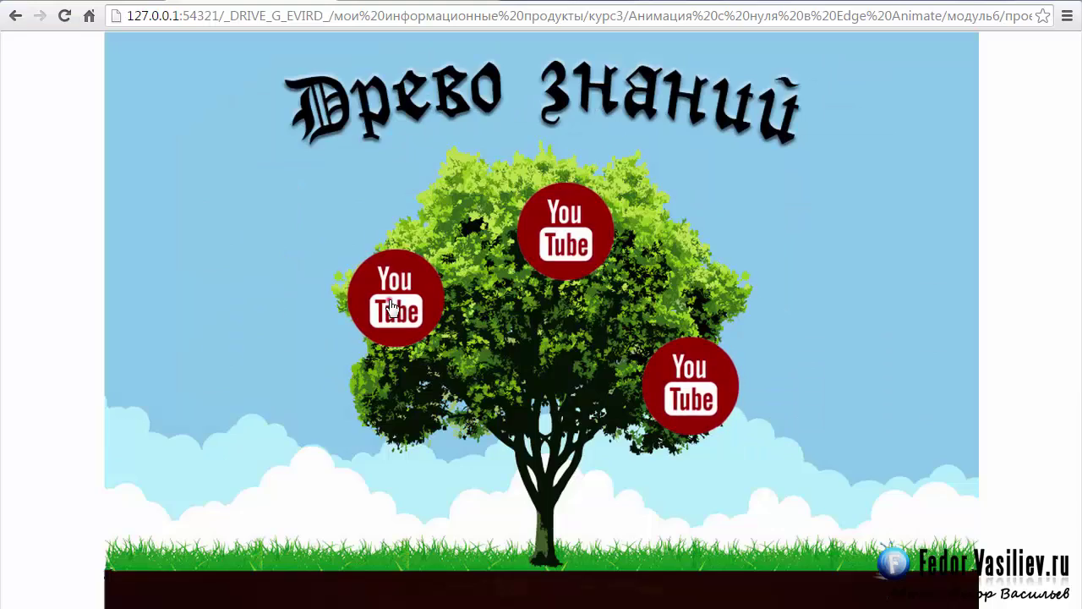
click(389, 300)
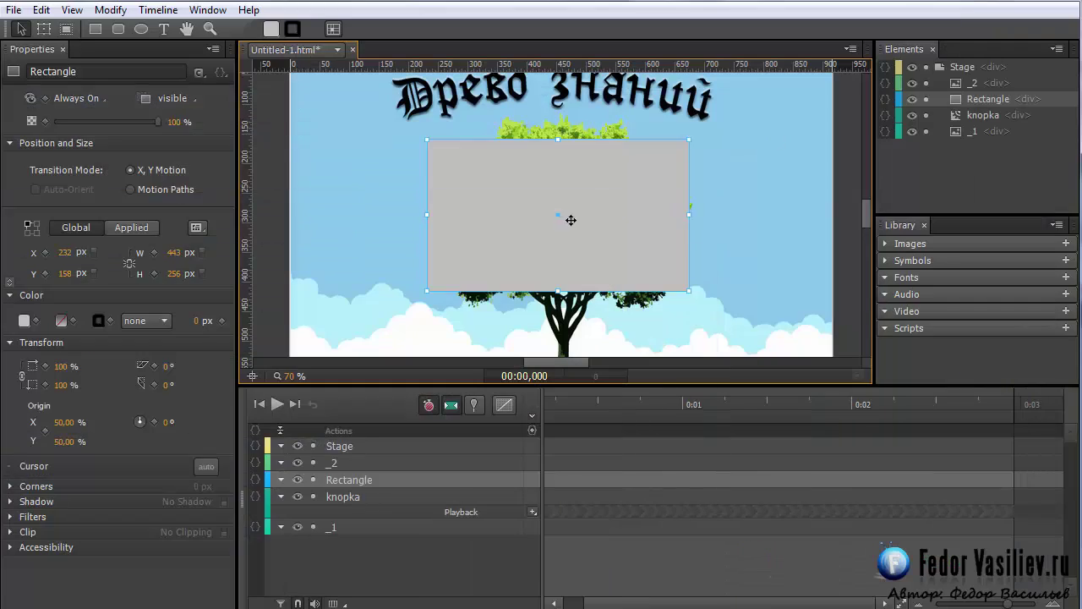
Enlarge the rectangle to about 852 × 452 px at about X 24, Y 47 px and stack it above the _2 title image
drag(575, 198, 500, 145)
scroll(471, 159, up, 2)
scroll(582, 182, down, 2)
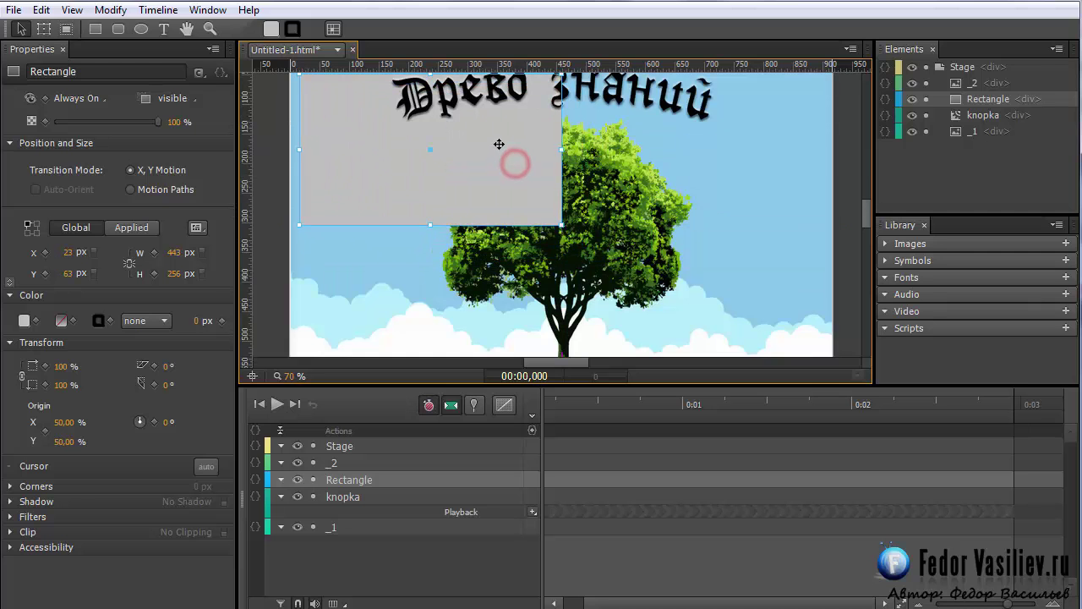
drag(565, 222, 808, 340)
scroll(724, 203, up, 2)
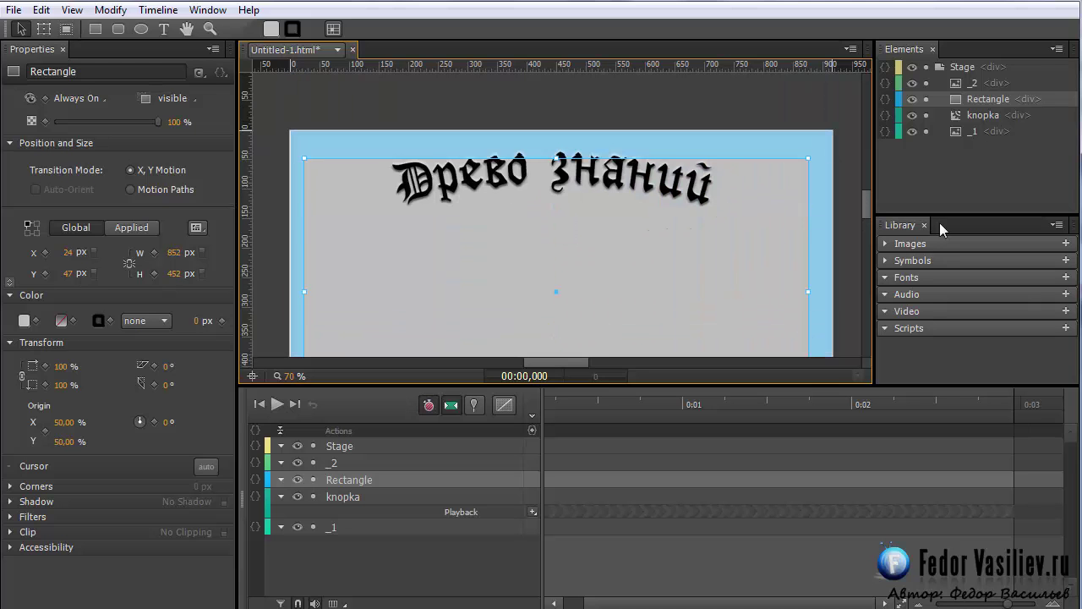
drag(963, 98, 966, 78)
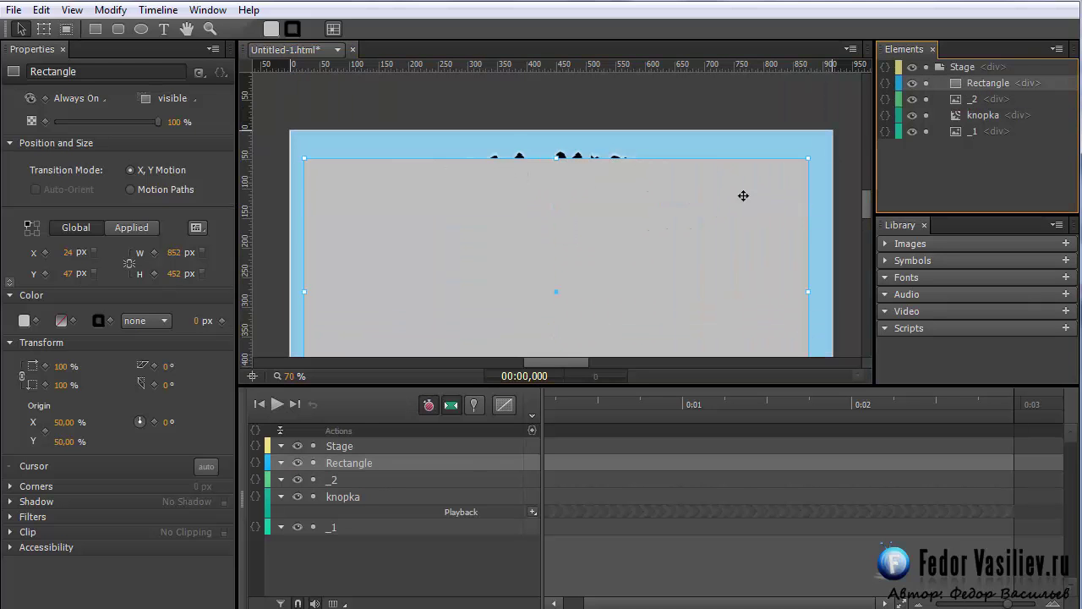
scroll(742, 195, down, 2)
drag(867, 211, 869, 212)
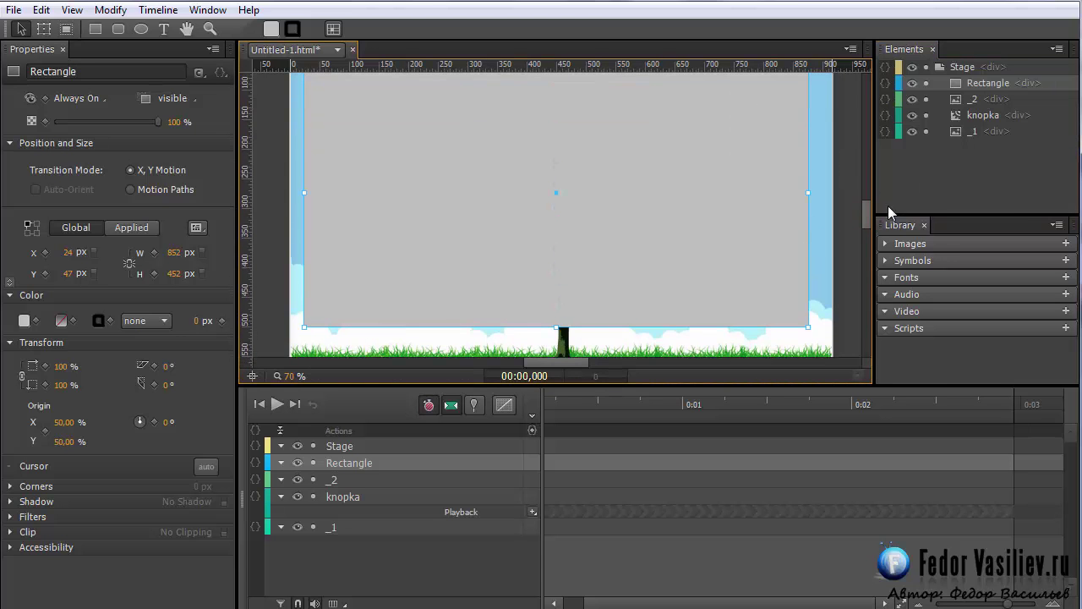
Convert the rectangle into a symbol named video, keeping Autoplay timeline enabled
right_click(971, 83)
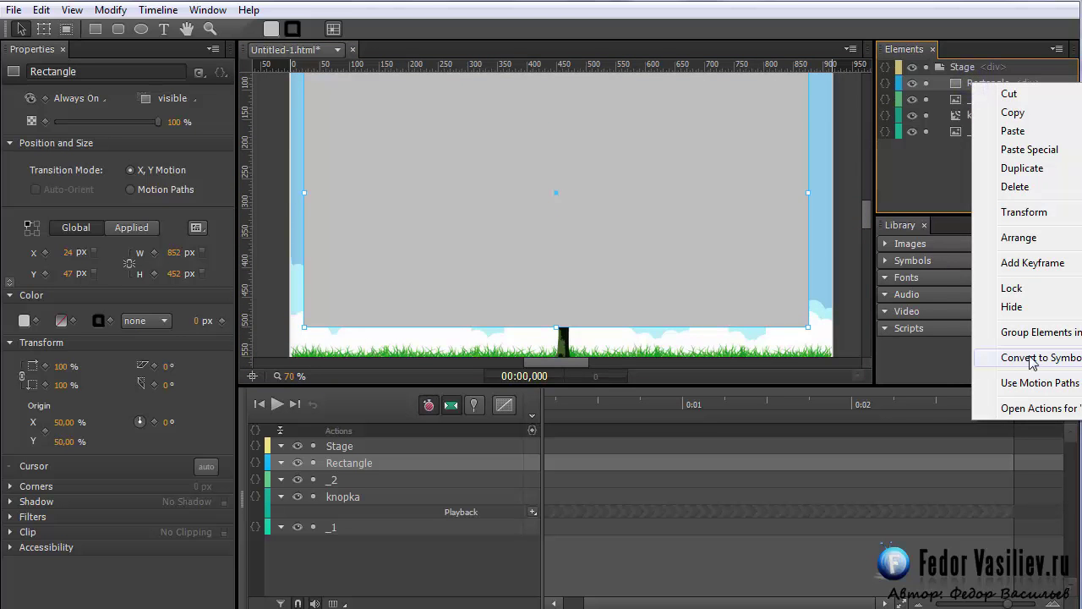
click(1032, 358)
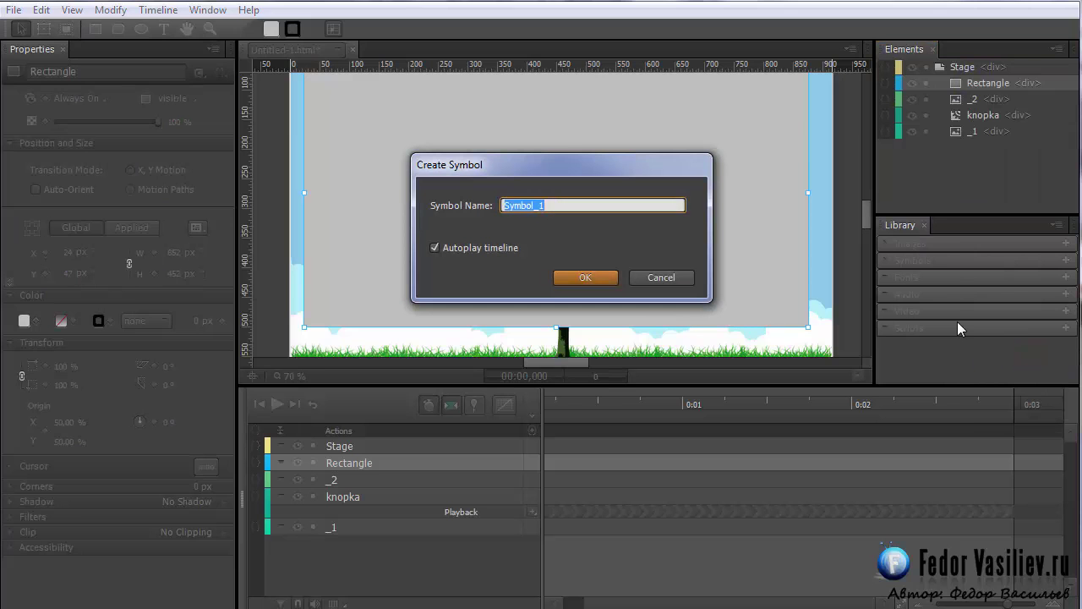
text(video)
key(Return)
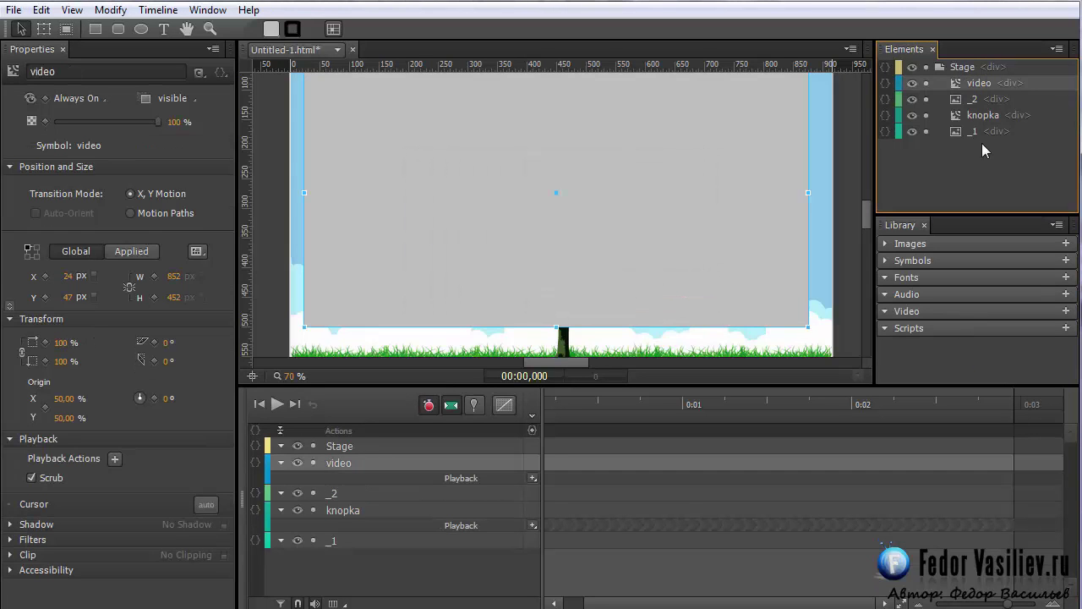
Open the video symbol for editing and copy the YouTube iframe code from треки.txt in Notepad++
click(955, 84)
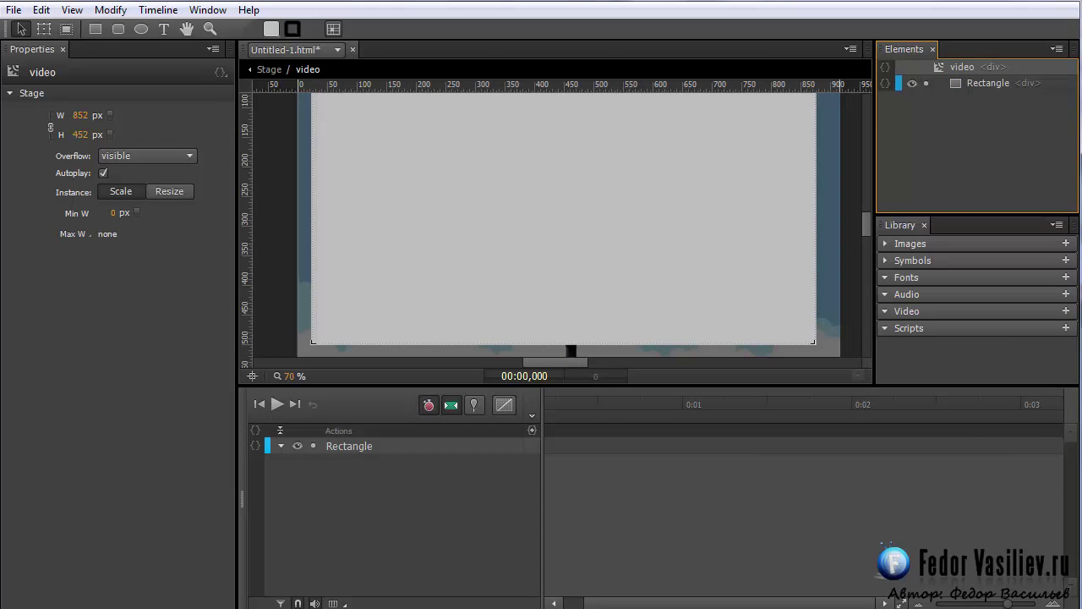
key(alt+Tab)
right_click(337, 181)
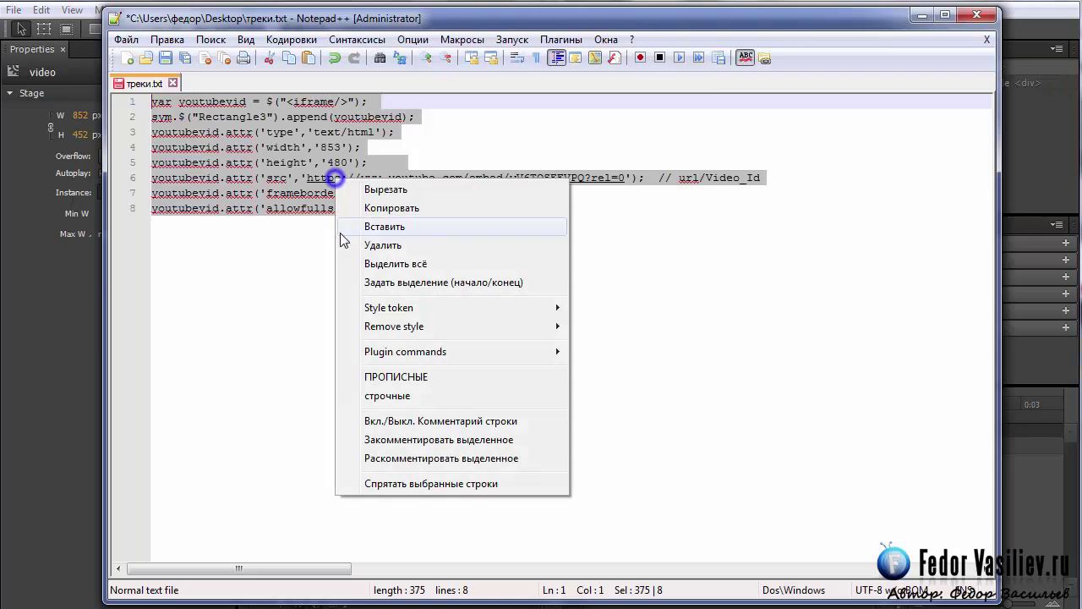
click(387, 209)
click(922, 14)
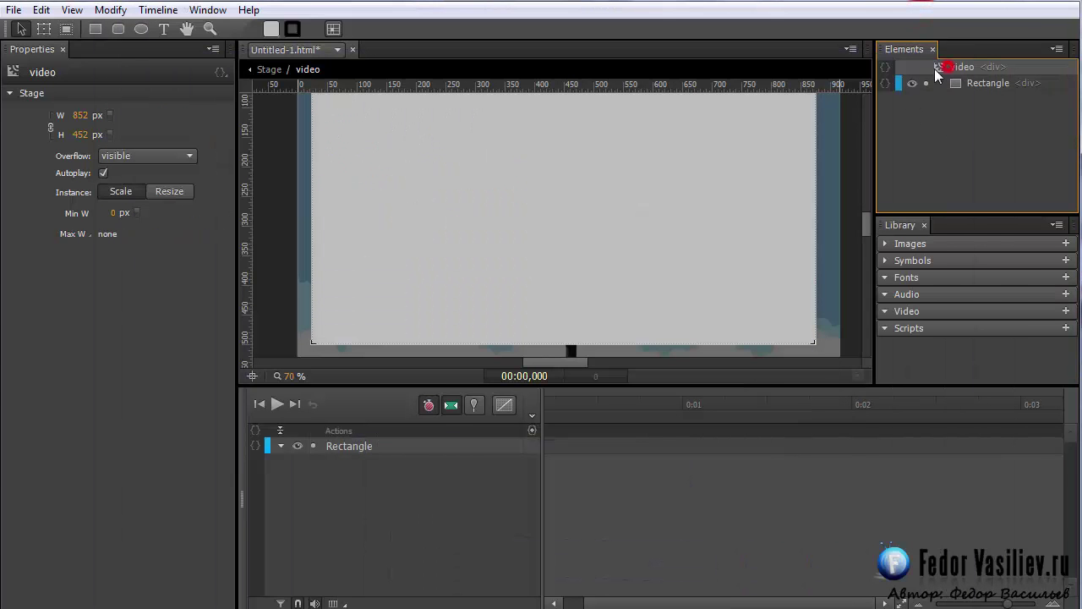
Add a creationComplete action to the video symbol containing the copied YouTube iframe code
click(885, 66)
click(218, 74)
drag(283, 75, 341, 34)
key(BackSpace)
right_click(359, 138)
click(404, 230)
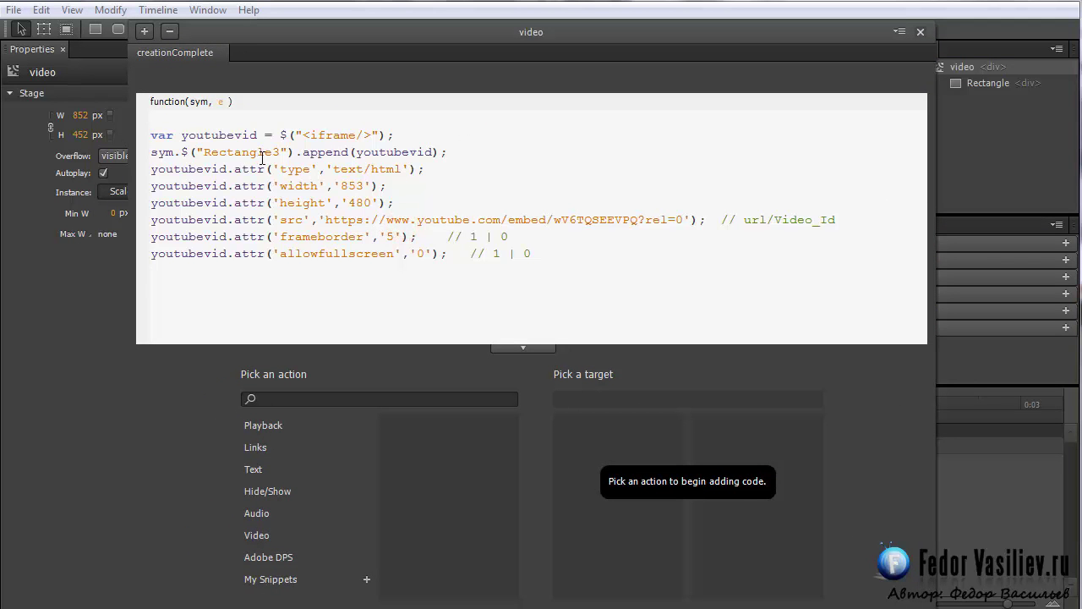
Change the append target in the iframe code to Rectangle
double_click(282, 153)
drag(439, 34, 466, 19)
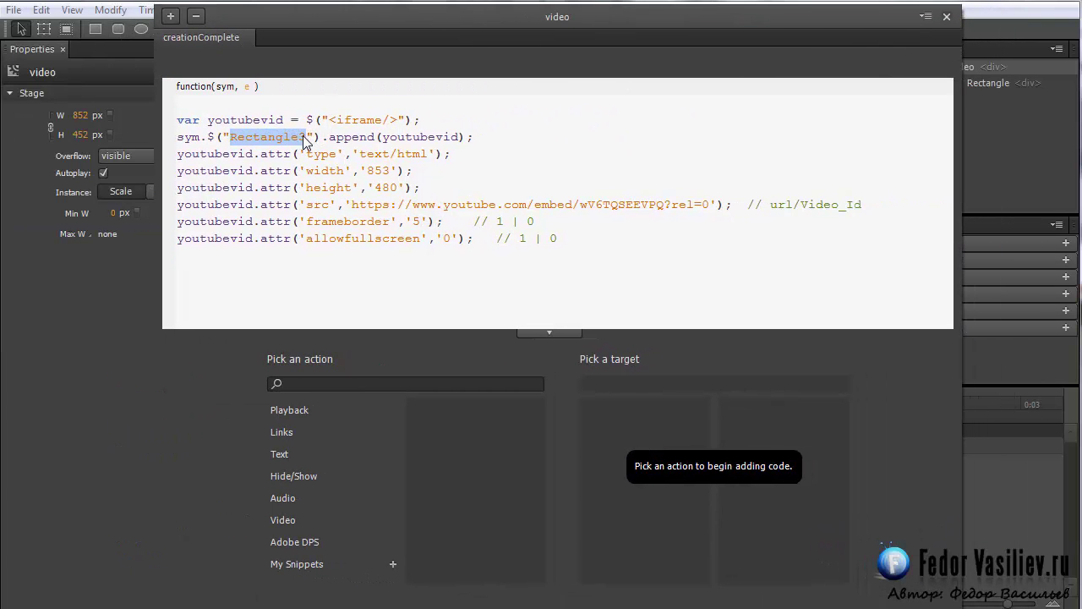
click(302, 135)
key(BackSpace)
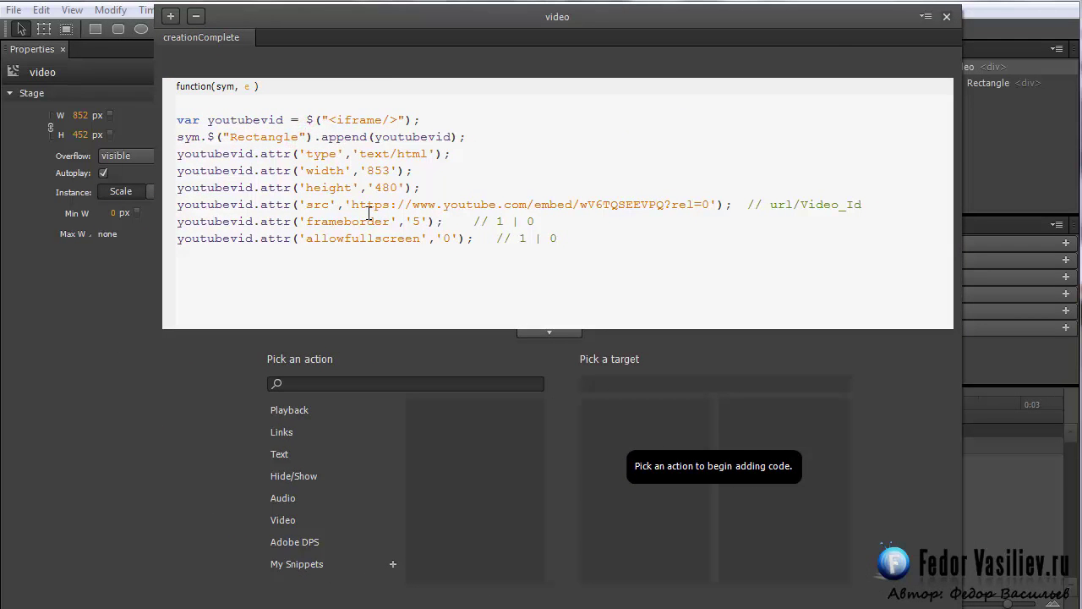
Set the iframe width to 852 and height to 452 in the creationComplete code, matching the rectangle's size
double_click(382, 171)
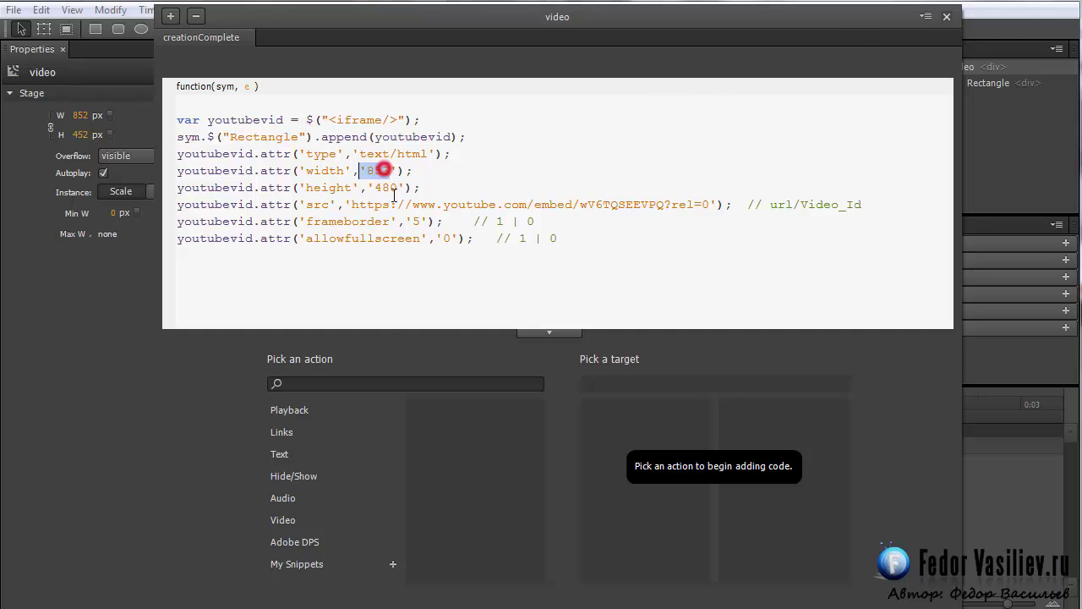
drag(337, 188, 398, 187)
drag(711, 204, 352, 206)
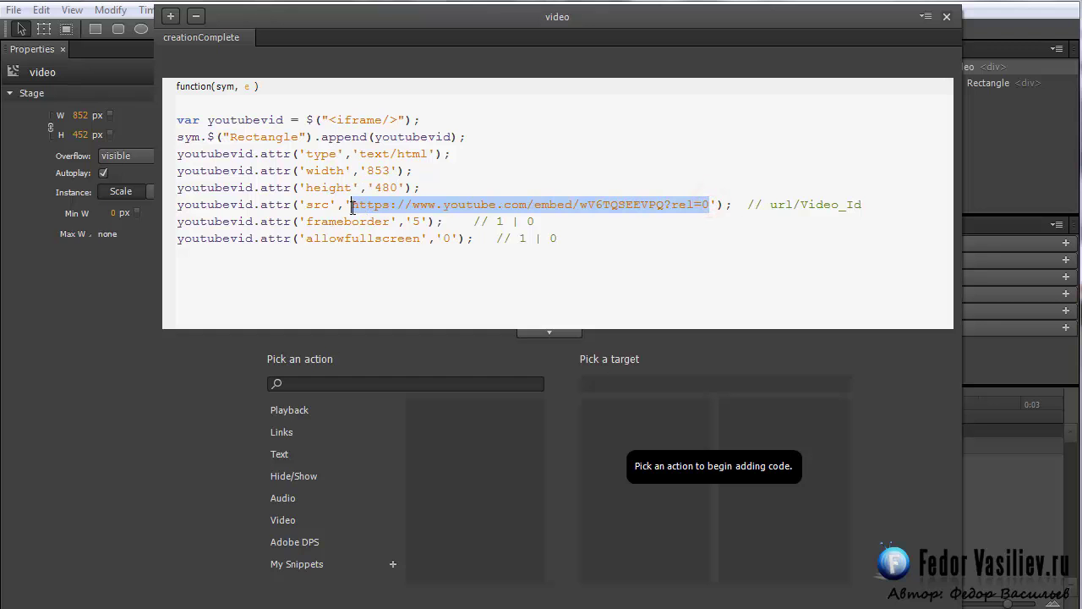
click(947, 17)
click(684, 167)
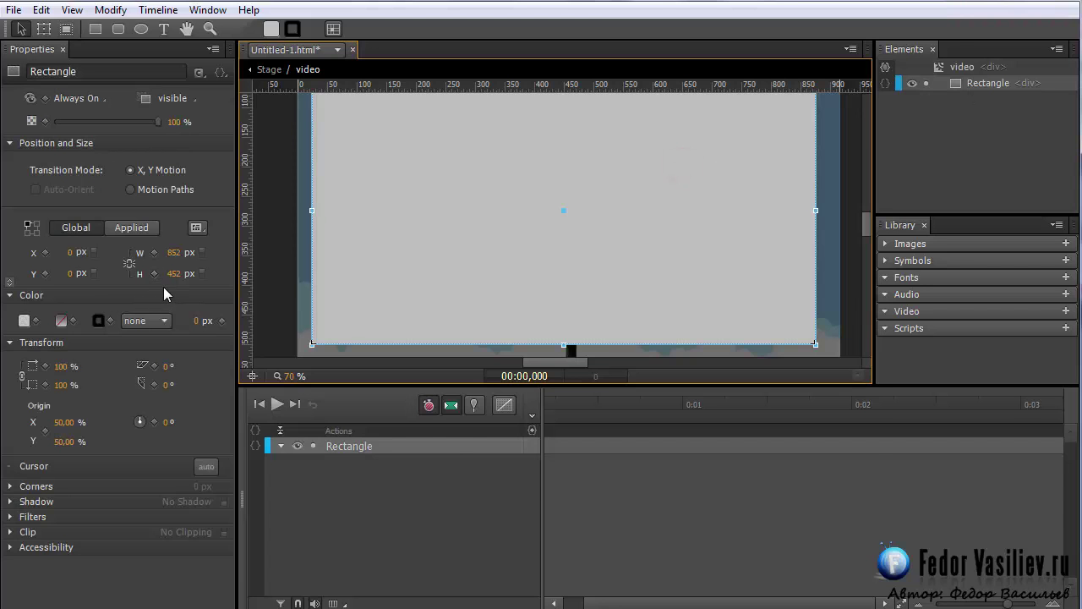
click(886, 66)
drag(298, 243, 311, 252)
text(52)
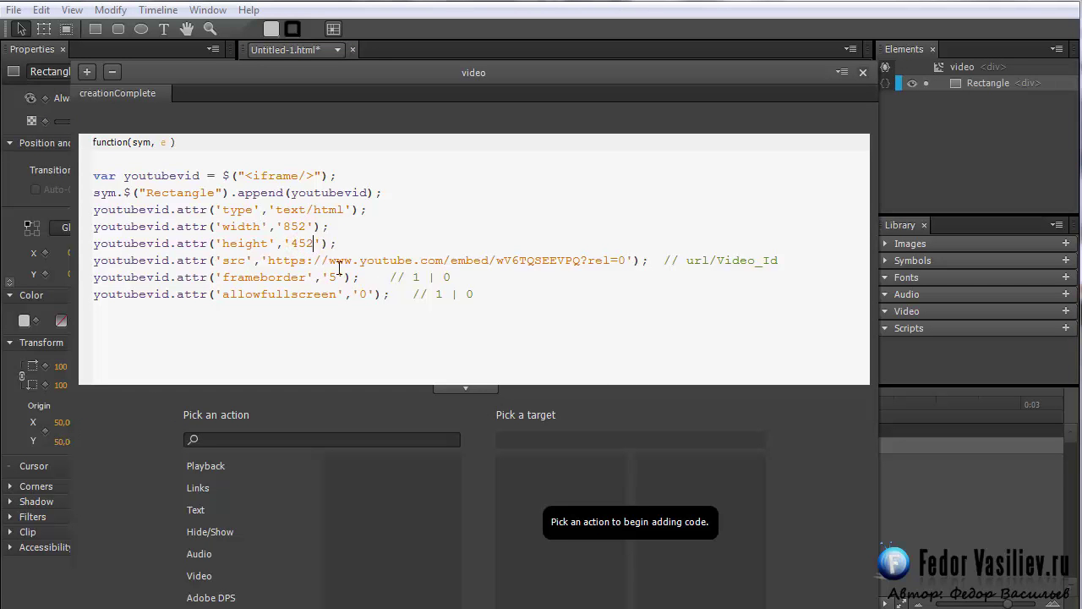
click(862, 73)
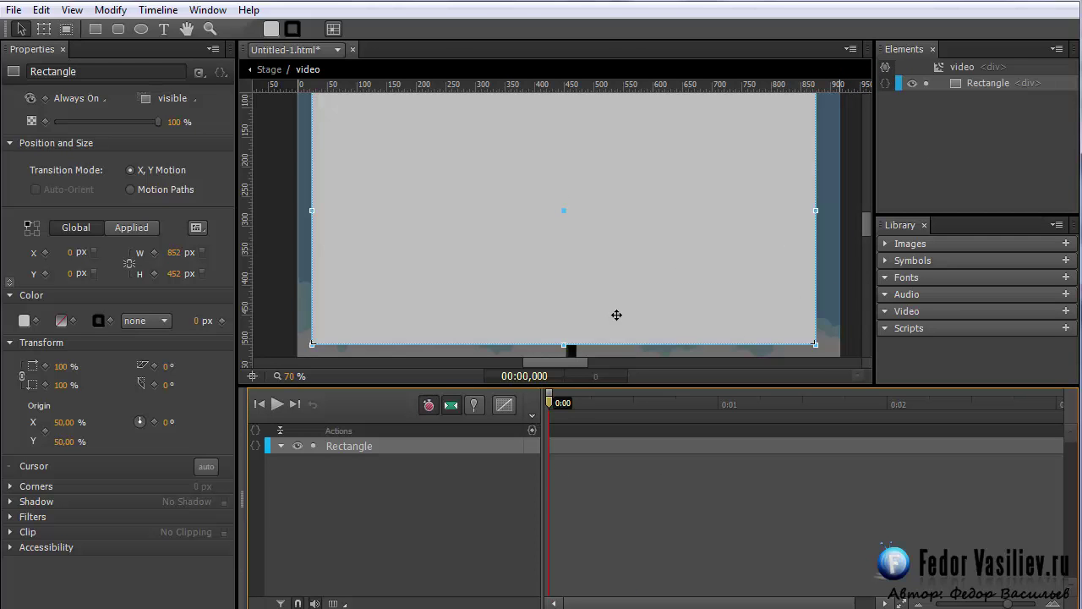
Turn off auto-keyframe mode at 0:00 and scale the Rectangle to 0% in both directions
click(549, 395)
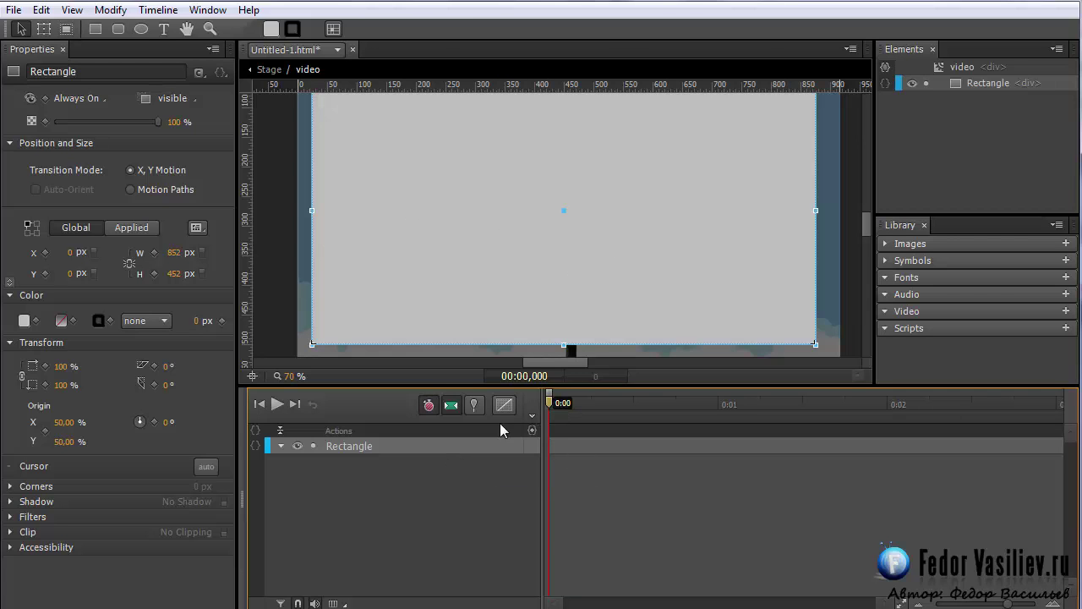
click(429, 405)
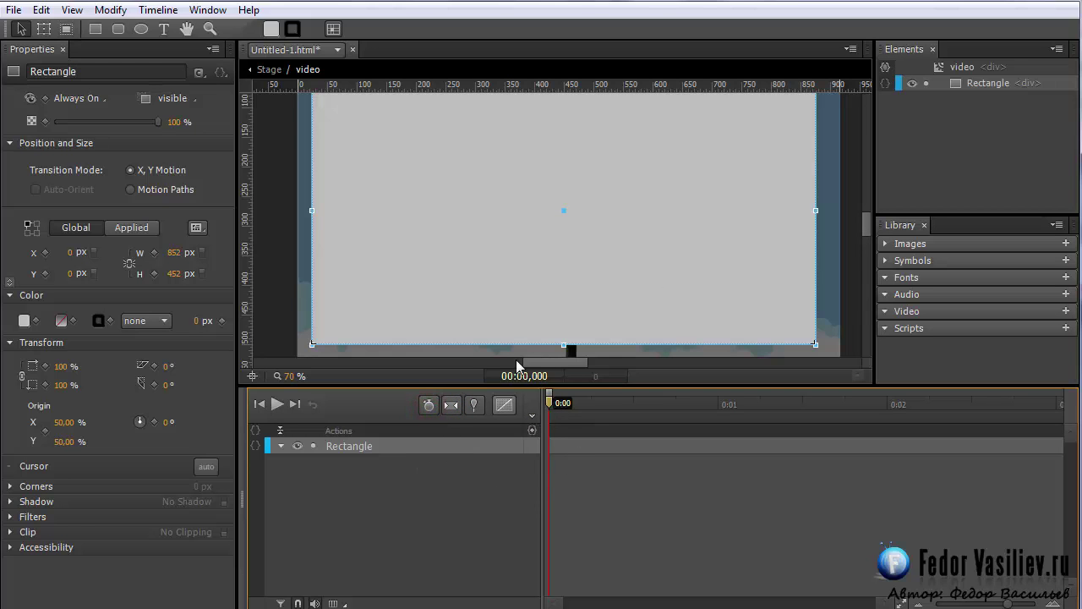
click(351, 446)
click(59, 366)
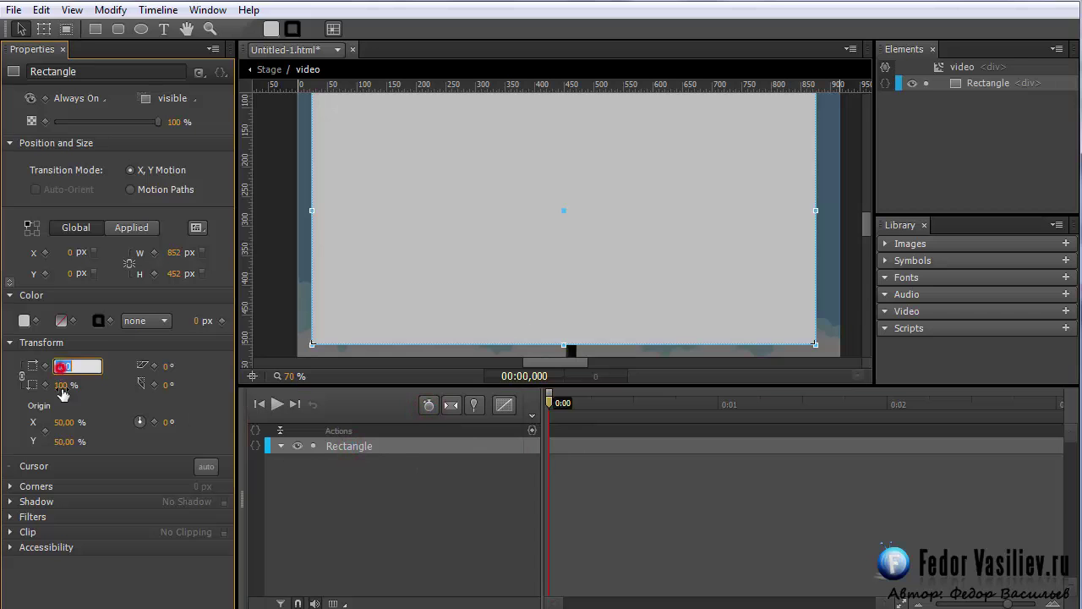
text(0)
key(Return)
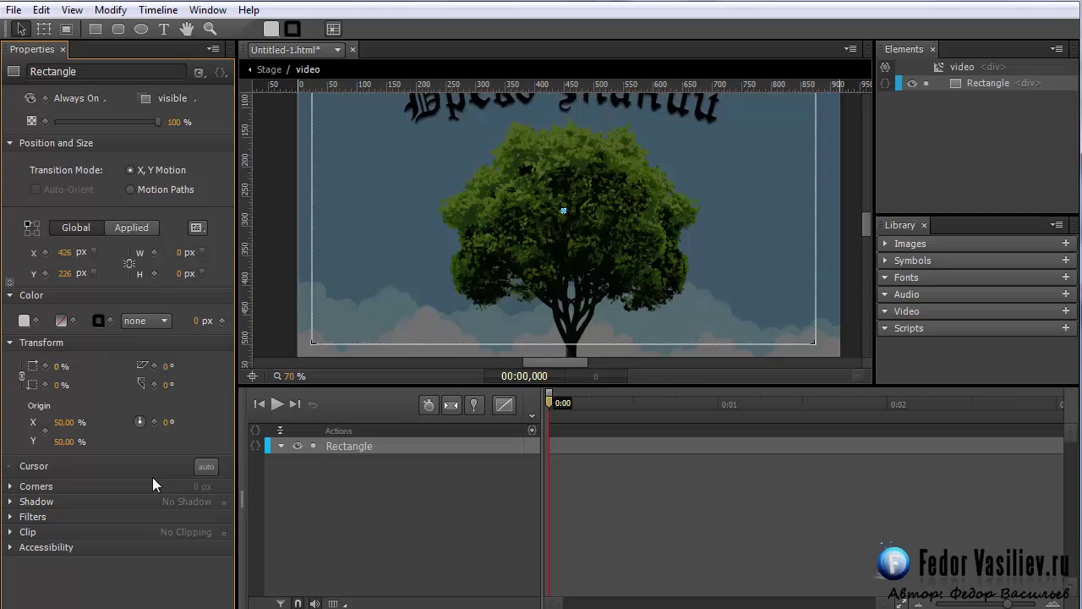
drag(867, 235, 864, 238)
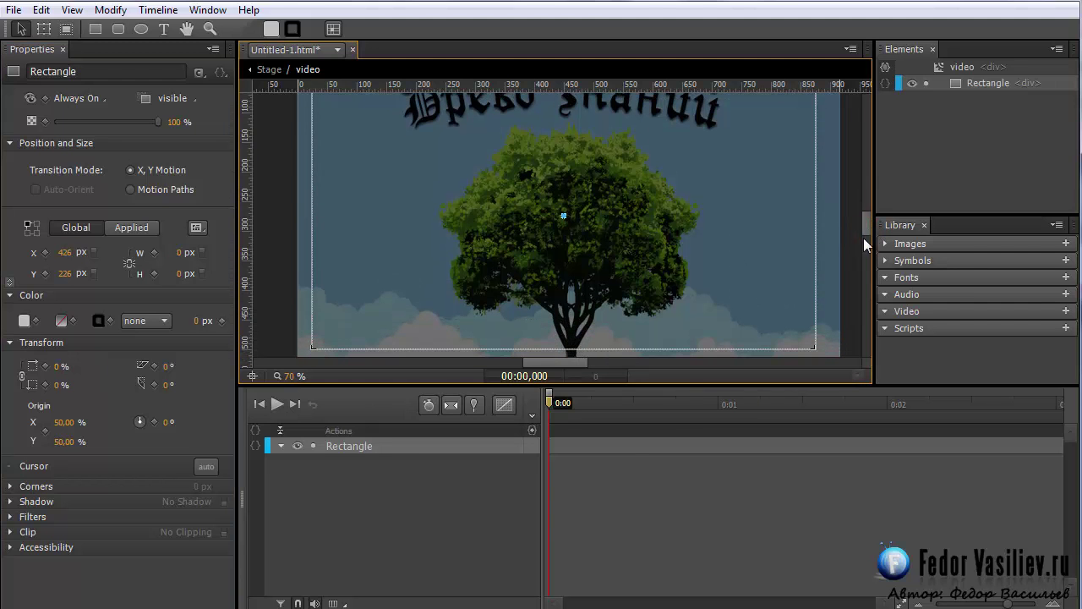
Add a timeline trigger at 0 ms that hides the video symbol
click(534, 430)
click(383, 169)
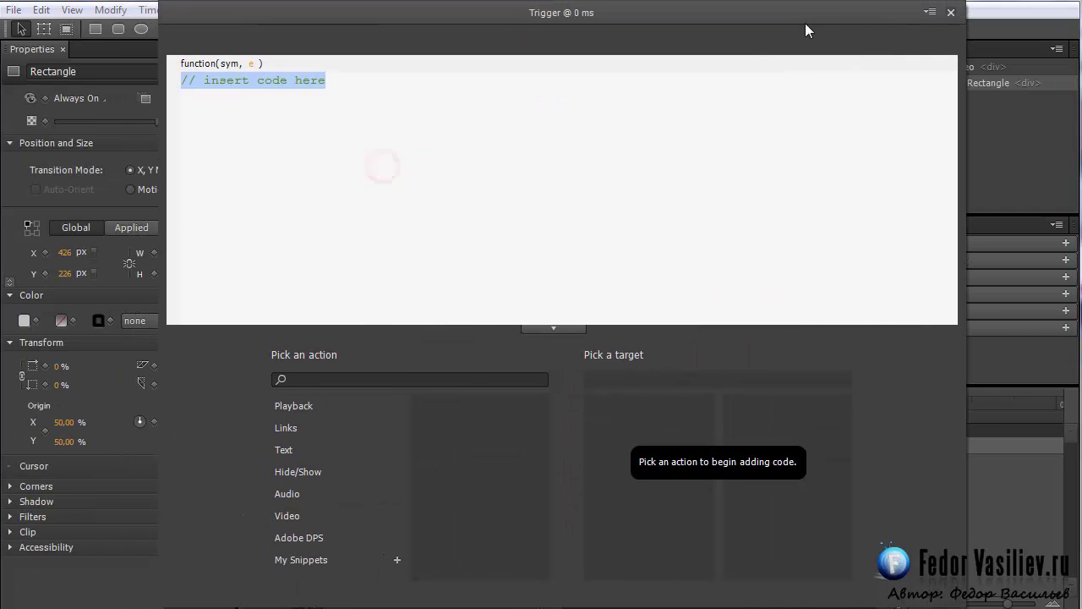
click(283, 473)
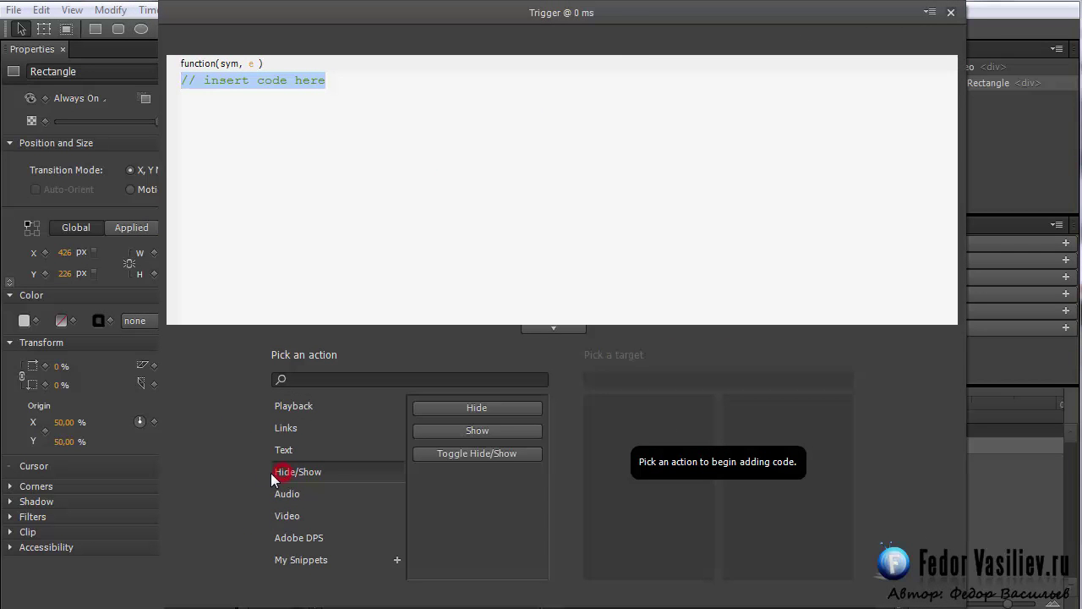
click(469, 409)
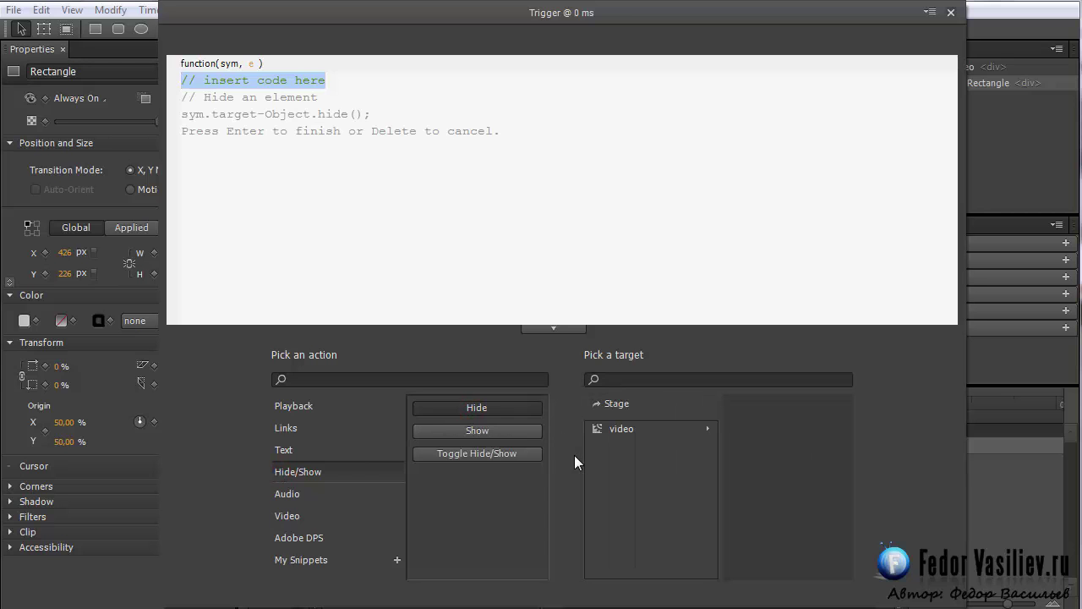
click(597, 429)
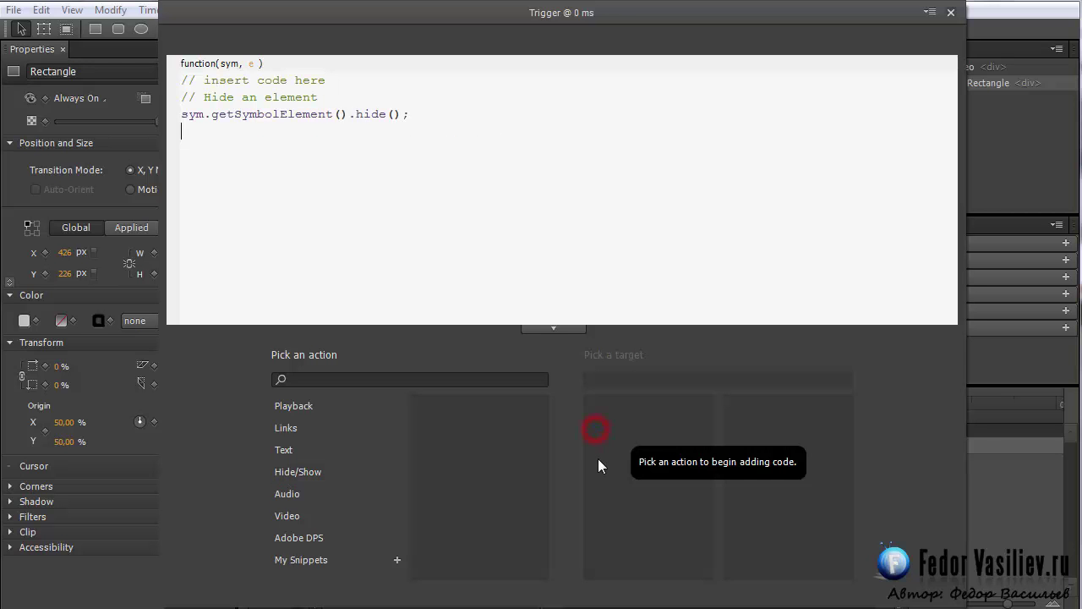
click(950, 12)
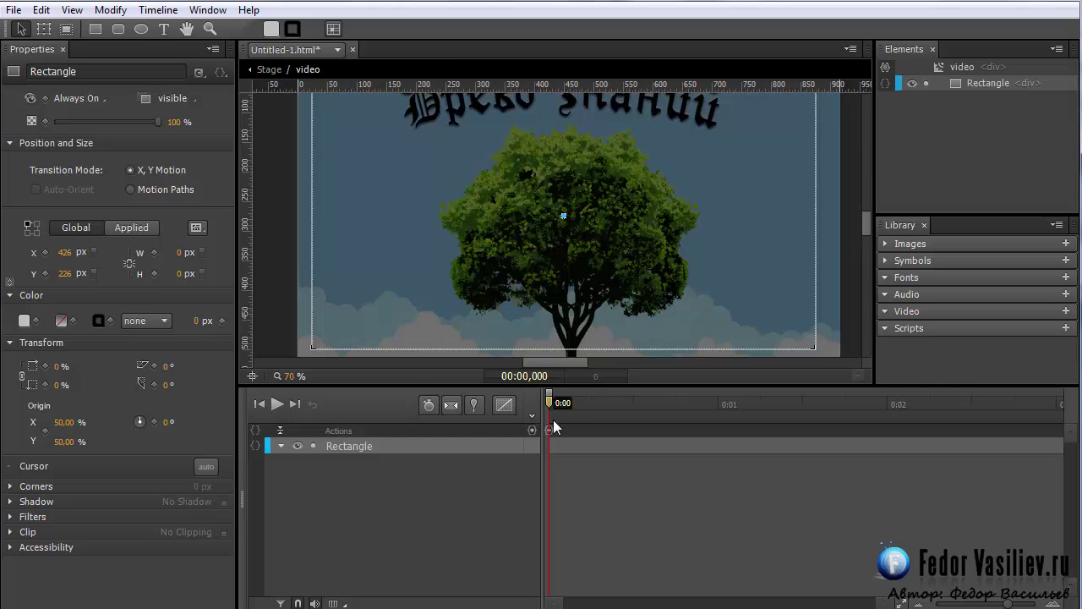
Add a timeline trigger at 50 ms with a playback action for the video symbol
drag(550, 399, 557, 401)
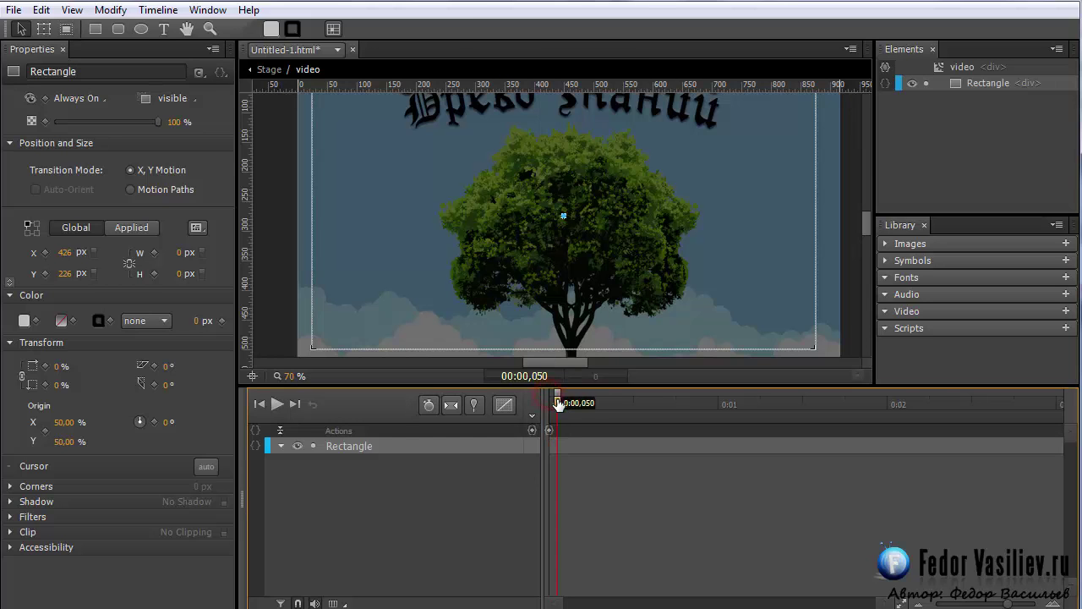
click(534, 430)
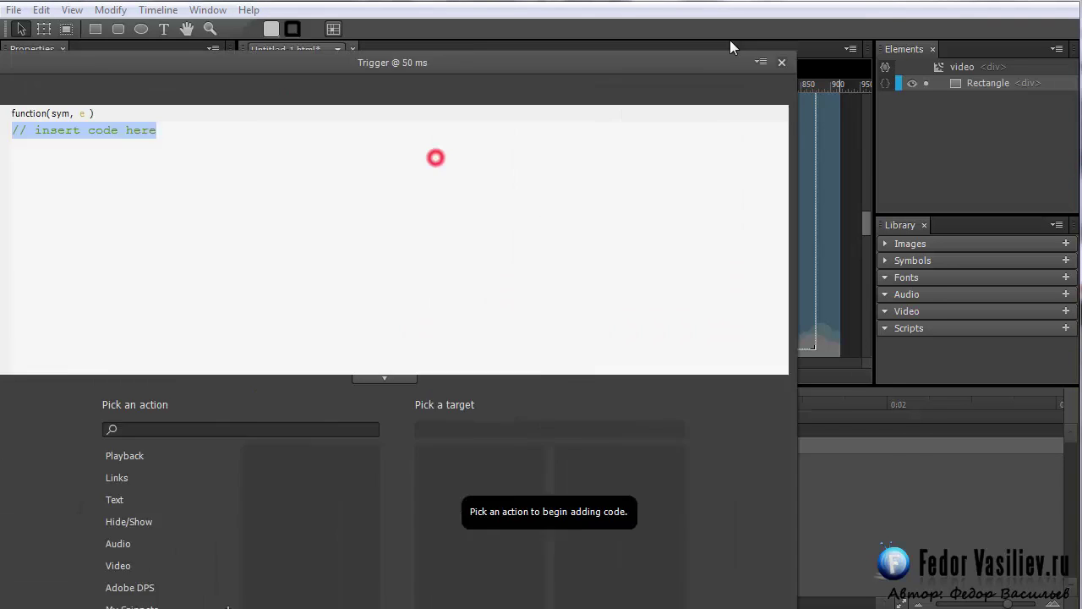
click(260, 407)
click(429, 450)
click(564, 431)
key(Return)
click(918, 13)
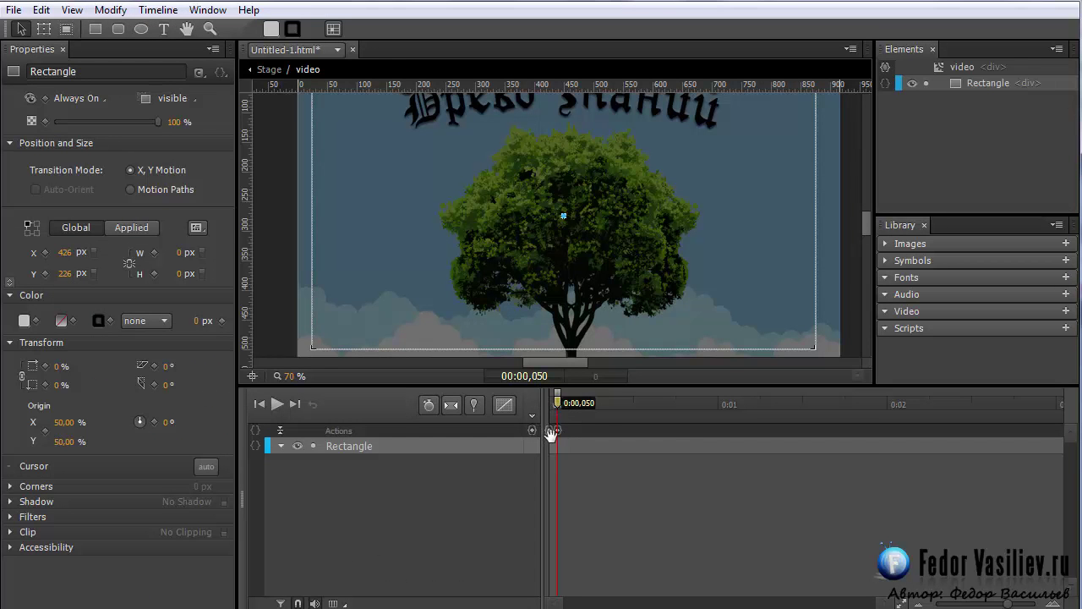
Add a timeline trigger at 90 ms that shows the video symbol
drag(559, 397, 565, 402)
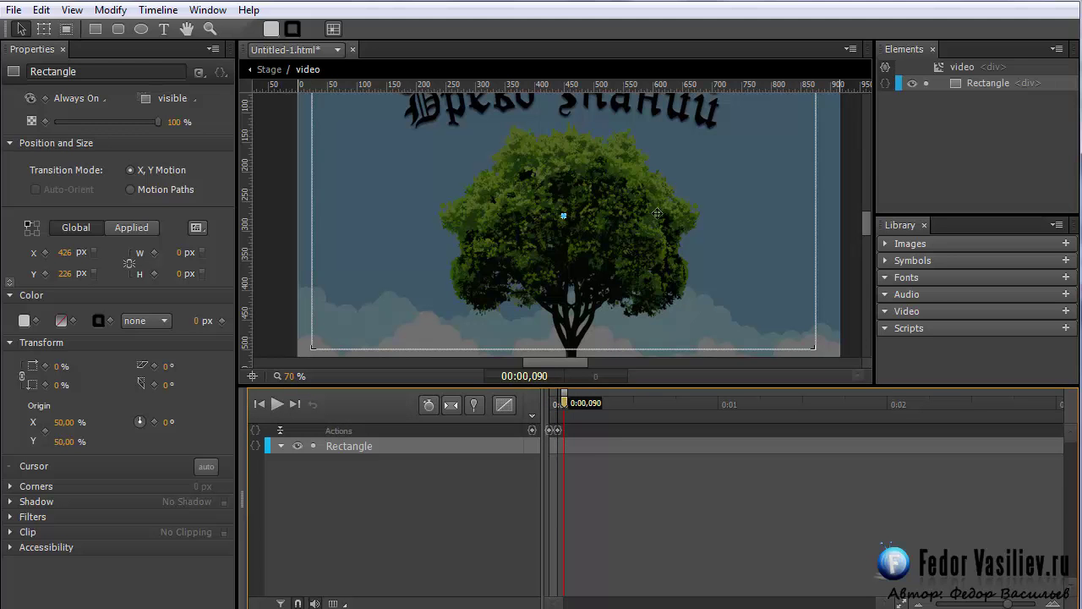
click(533, 430)
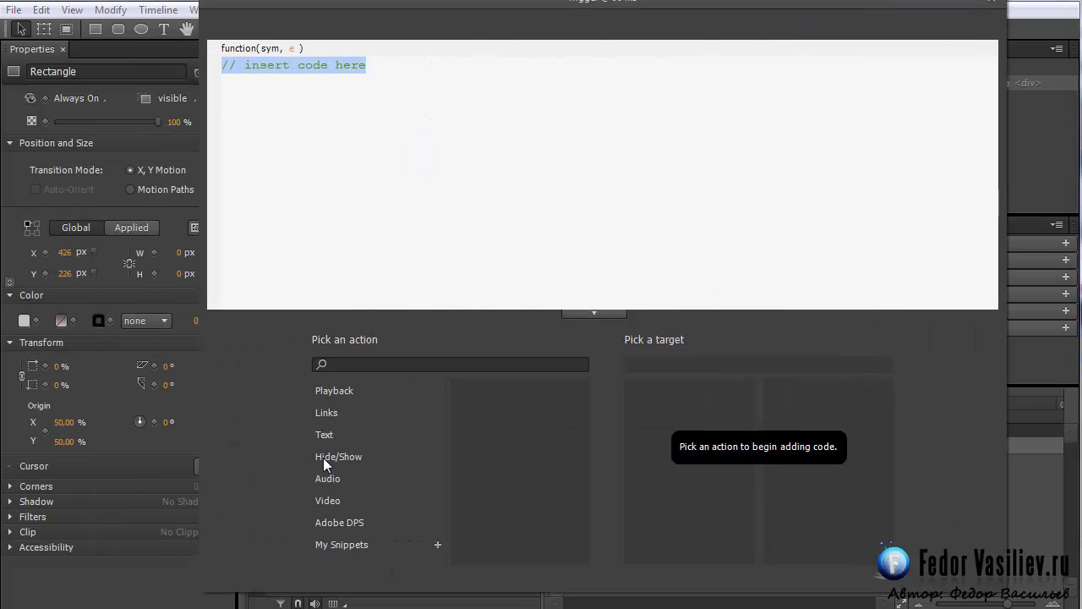
click(323, 458)
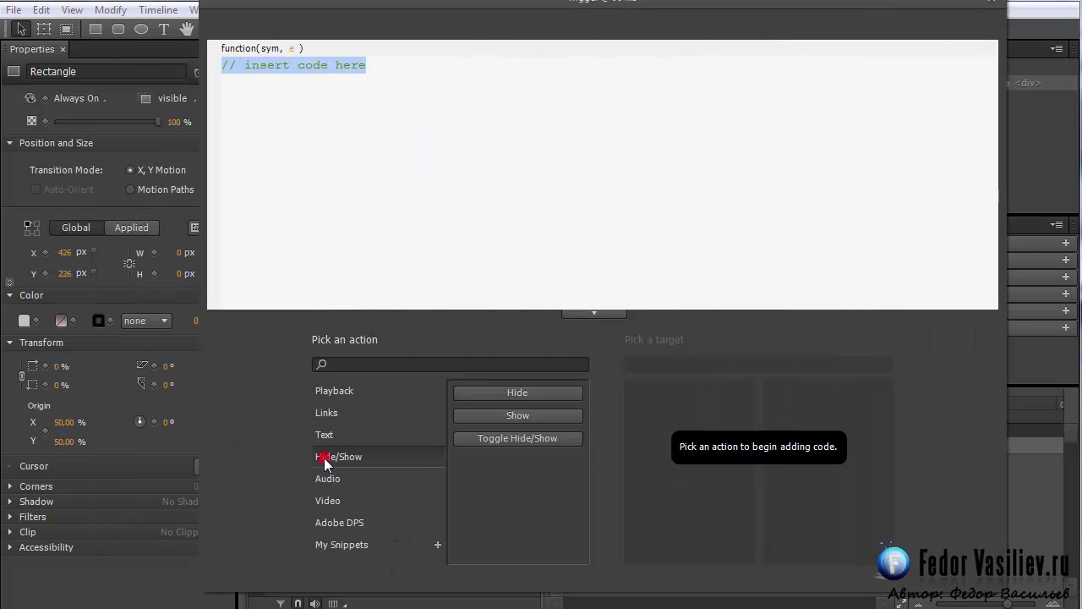
click(522, 414)
click(642, 414)
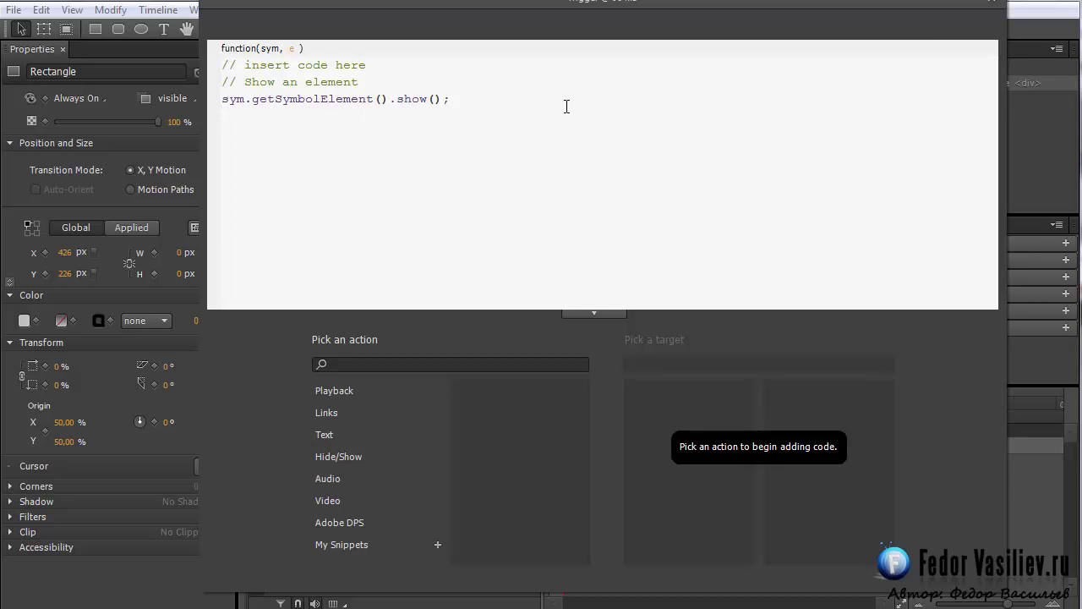
click(992, 4)
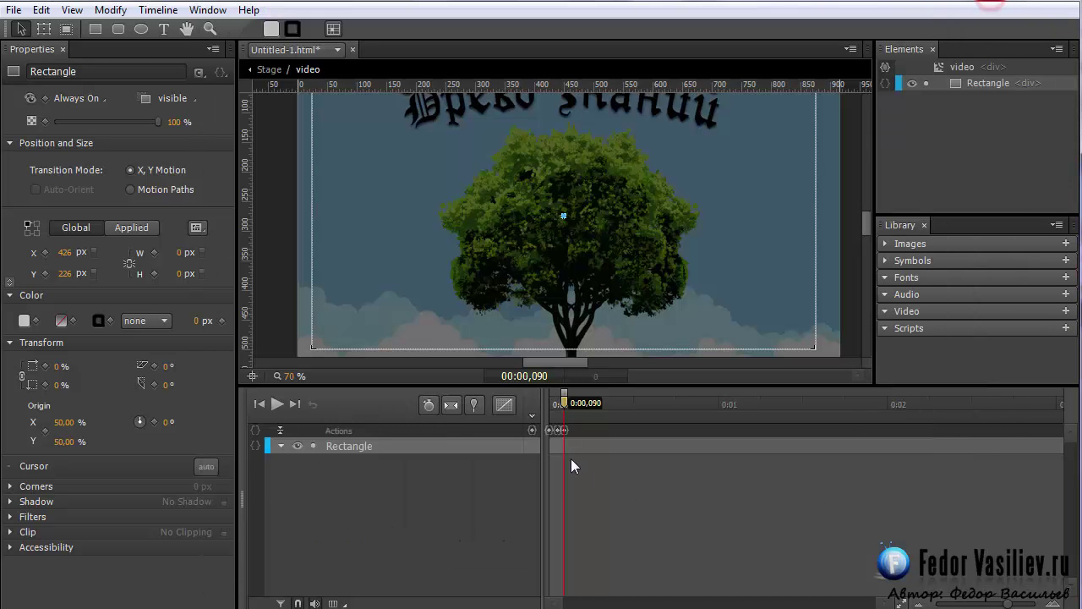
Insert a timeline label named 8 at 0:00,090
drag(560, 414, 565, 415)
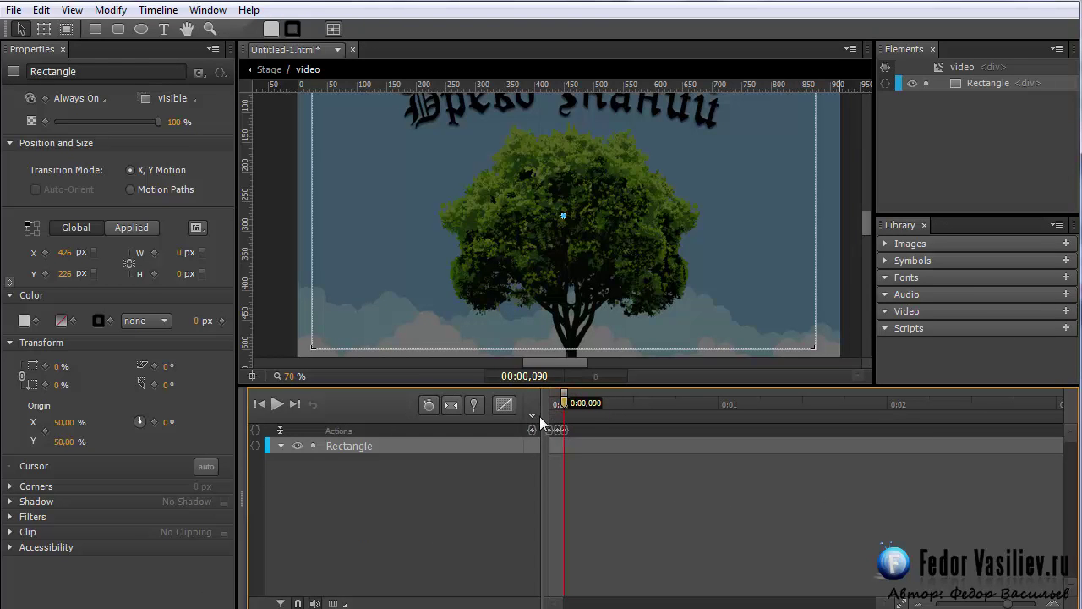
click(533, 414)
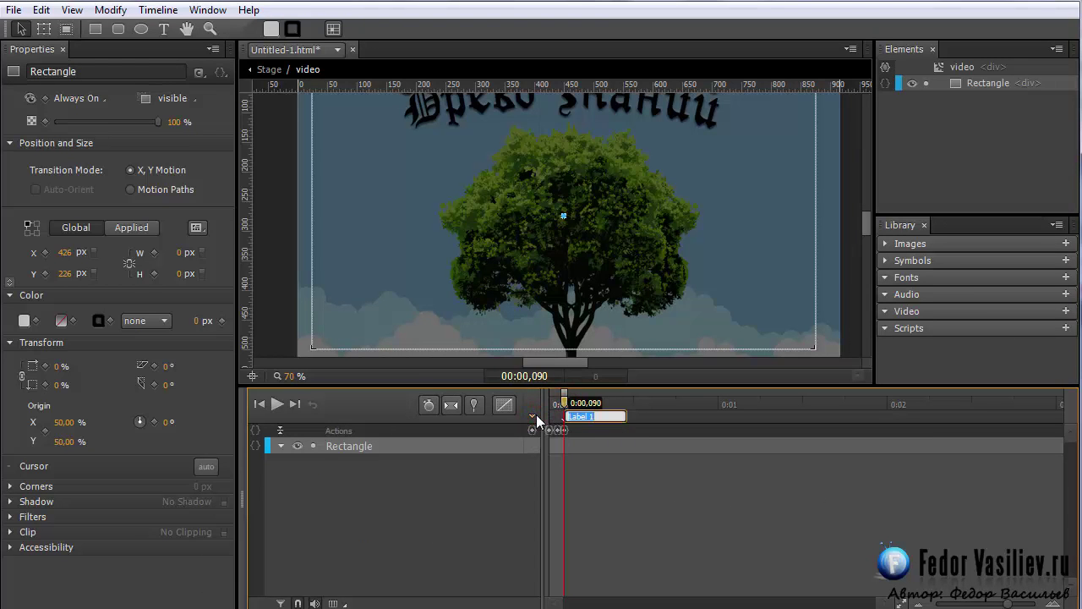
click(591, 404)
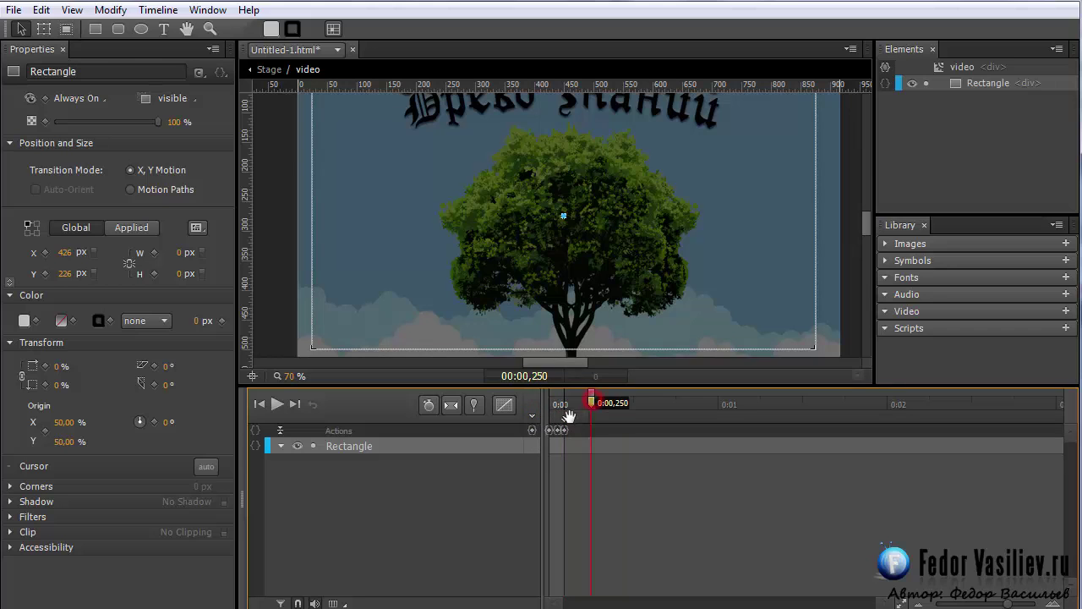
click(566, 404)
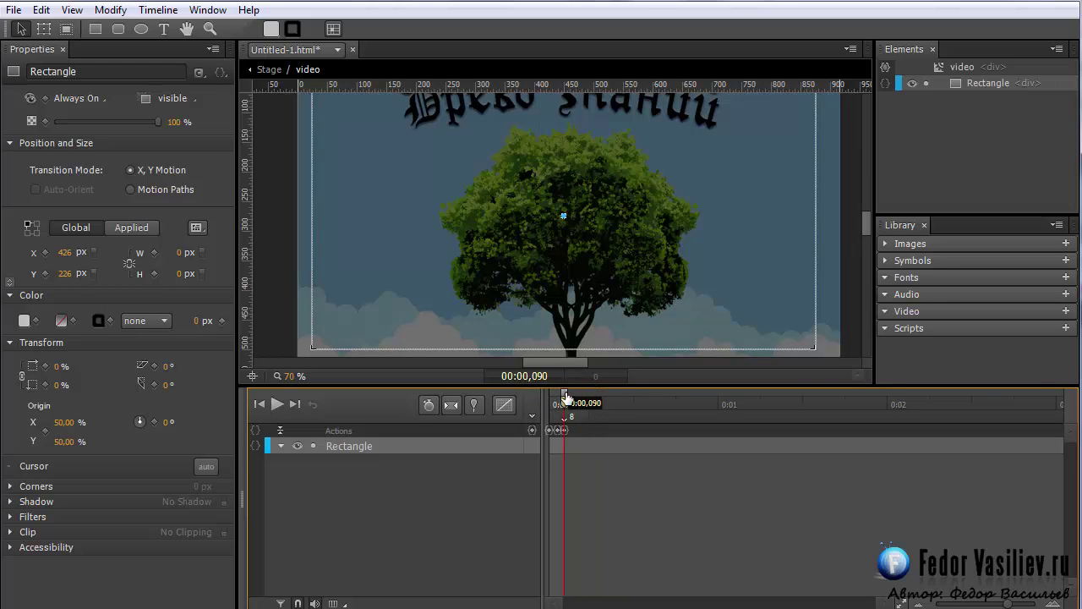
Turn on auto-keyframe mode and the pin at 0:00,090, and set the easing to Ease In Out Elastic
click(567, 403)
click(577, 416)
click(506, 406)
click(529, 470)
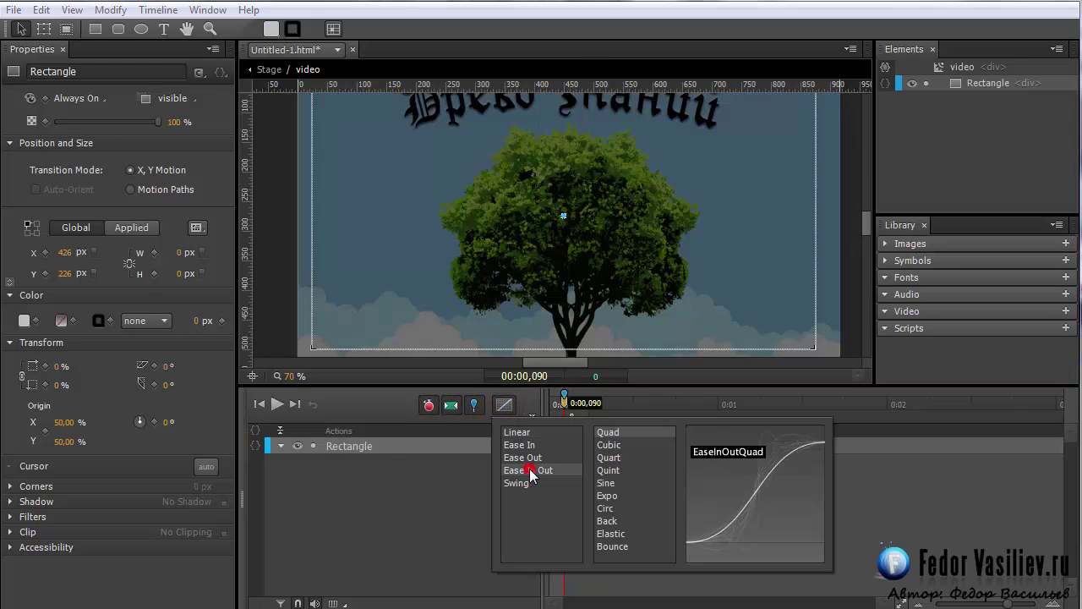
click(605, 532)
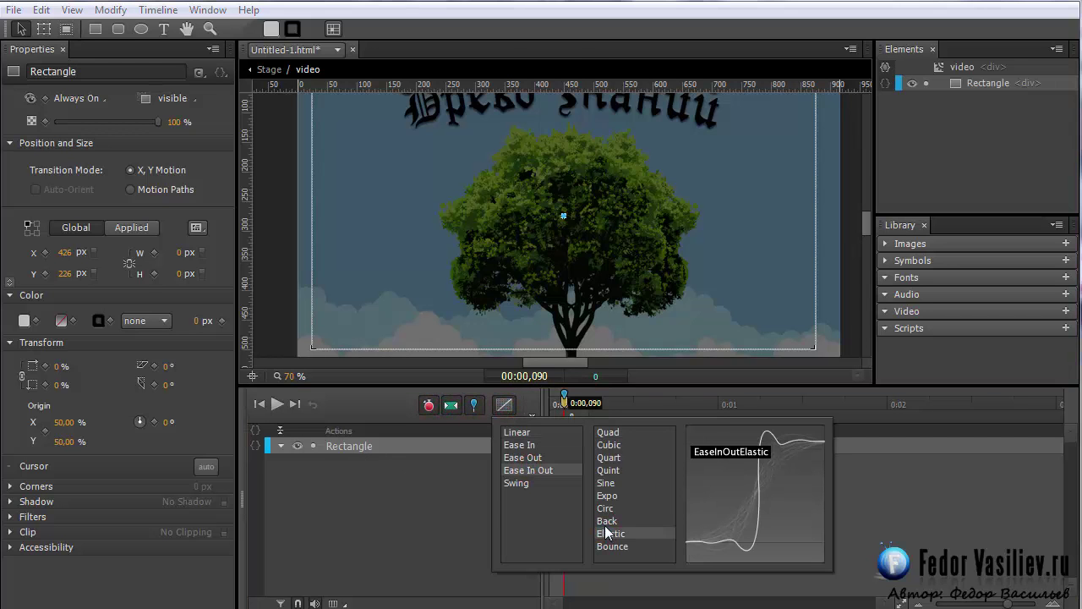
Animate the rectangle's horizontal and vertical scale to 100 % at 0:02,045 using Ease In Out Elastic easing
click(607, 534)
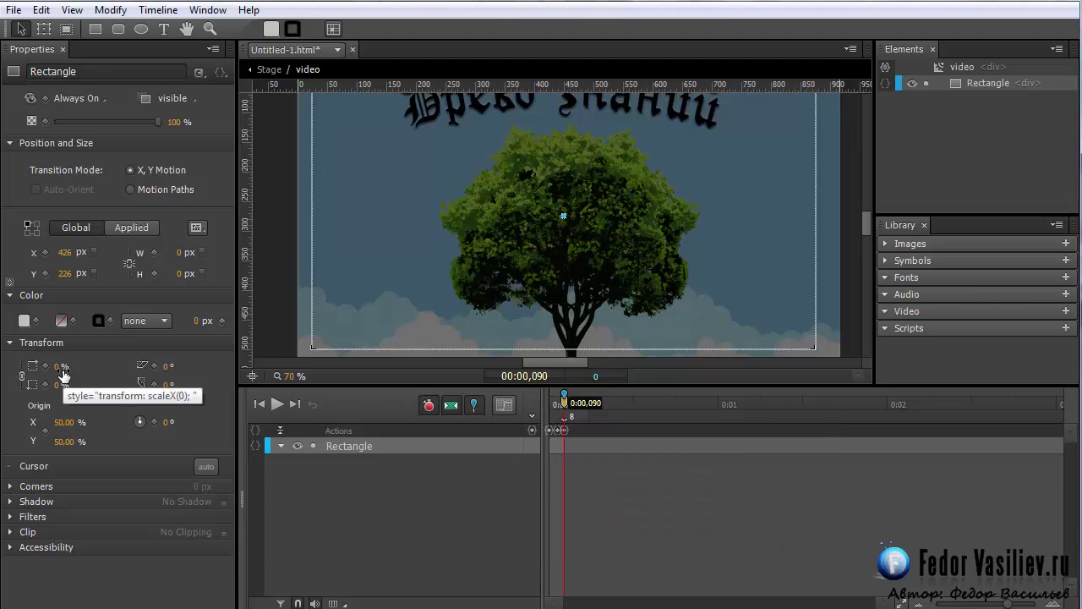
drag(565, 404, 897, 436)
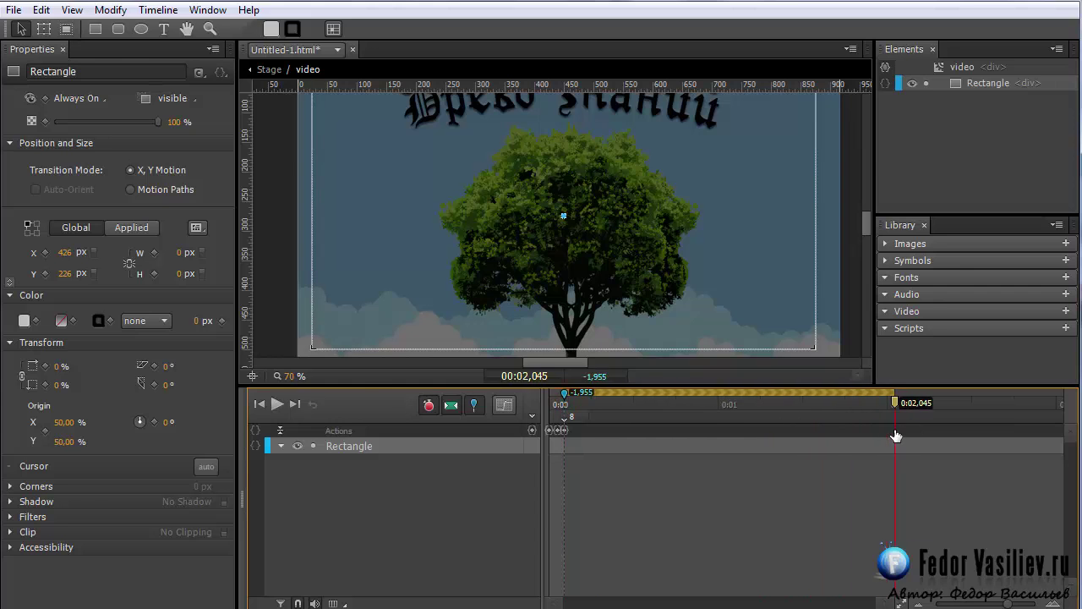
click(59, 371)
text(100)
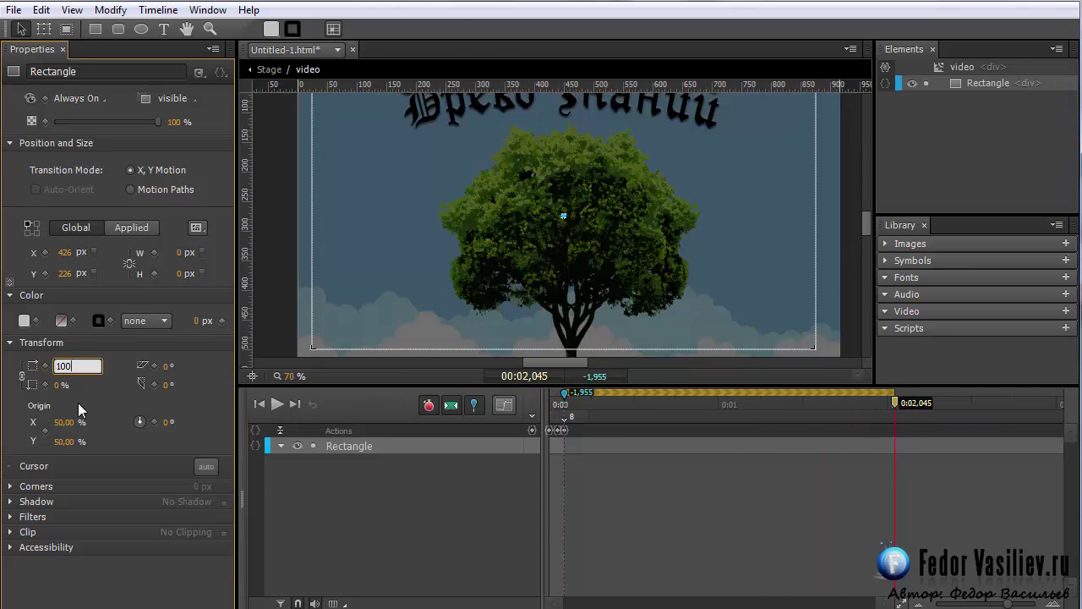
key(Return)
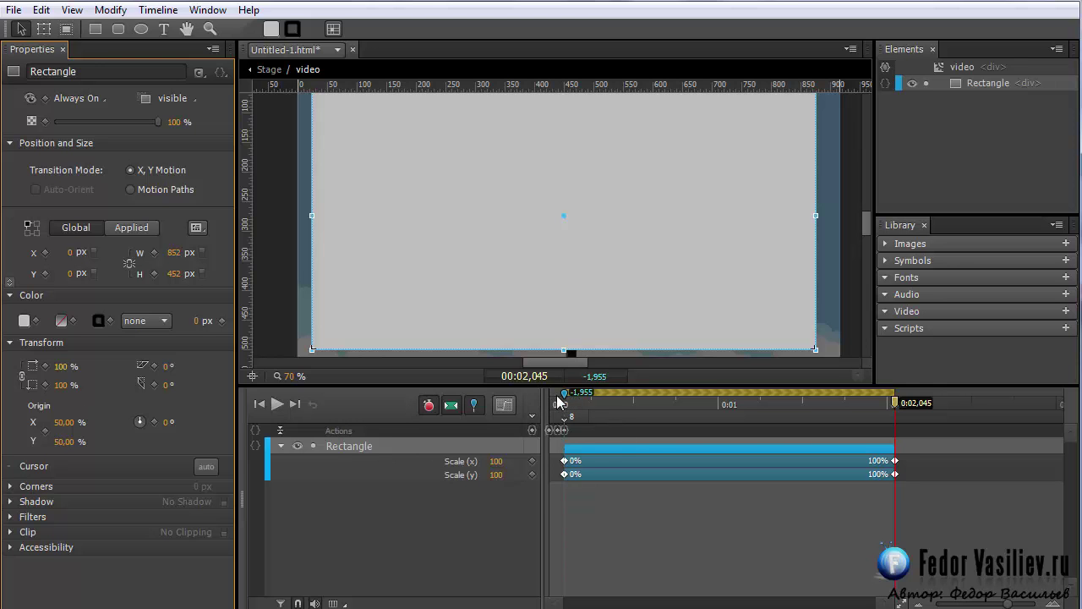
Add a timeline trigger with a Stop action at 0:02,045 in the video symbol
drag(565, 404, 893, 452)
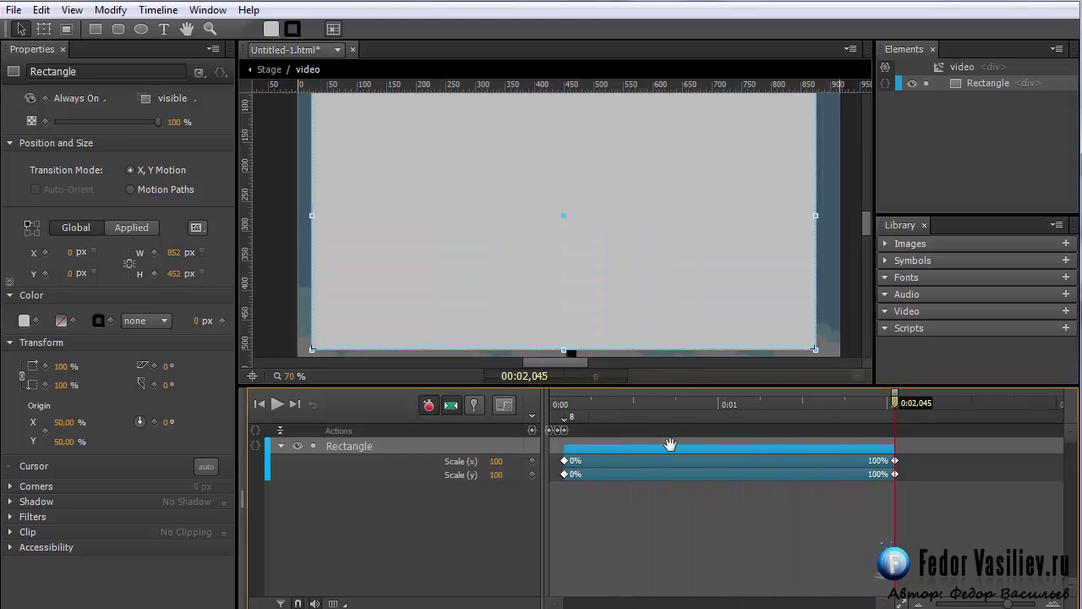
click(533, 430)
click(642, 406)
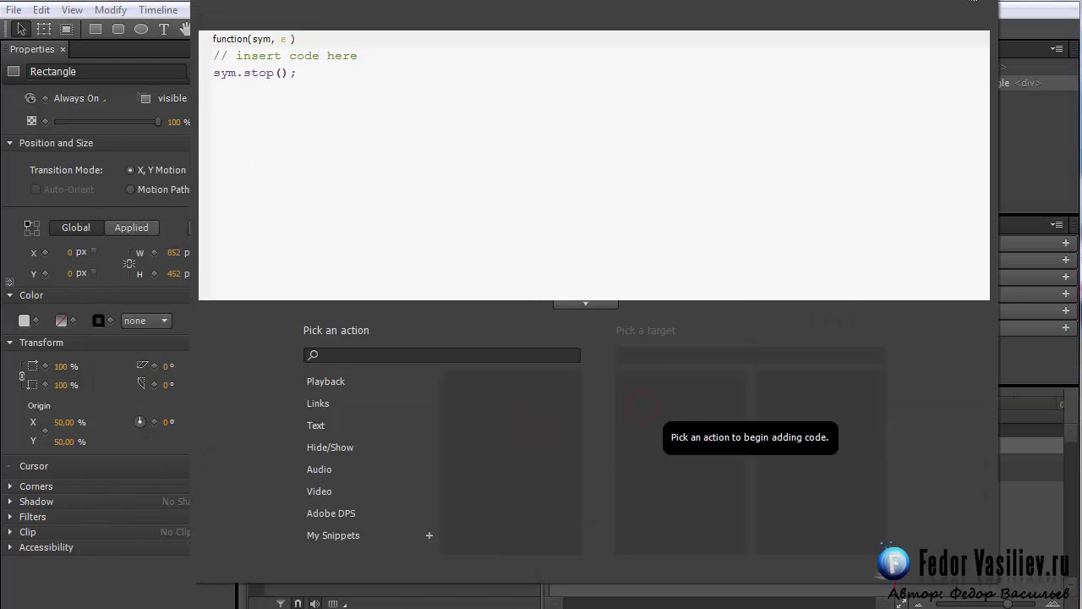
key(Escape)
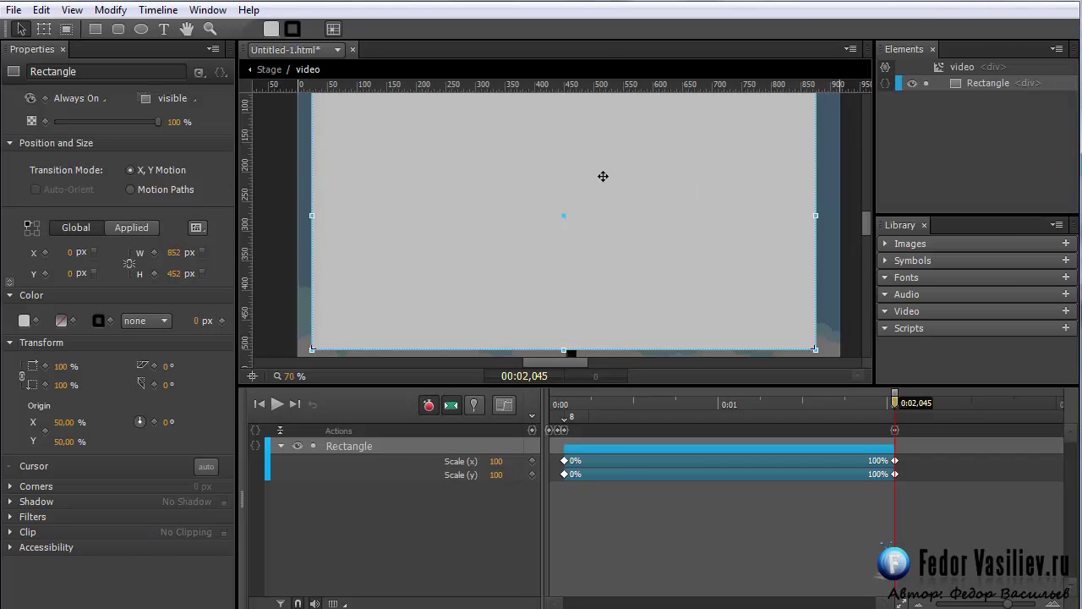
Examine the start of the video symbol's scale animation around label 8, preview the composition, and return to the Stage
click(569, 407)
mouse_move(571, 405)
mouse_down()
mouse_move(557, 404)
mouse_move(570, 404)
mouse_up()
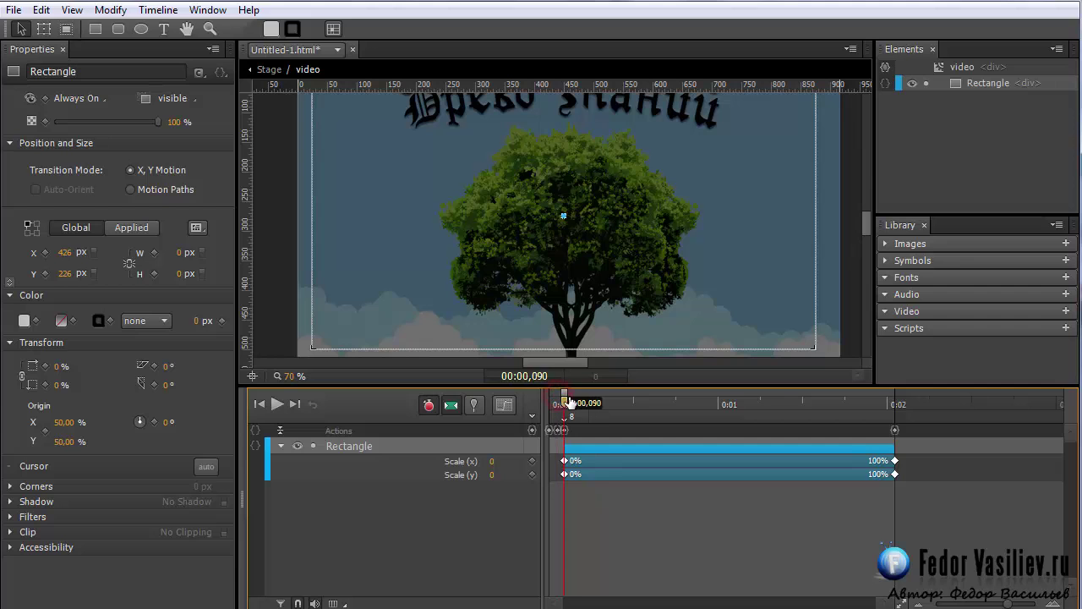
click(577, 416)
mouse_move(565, 398)
mouse_down()
mouse_move(584, 403)
mouse_move(568, 408)
mouse_up()
click(263, 75)
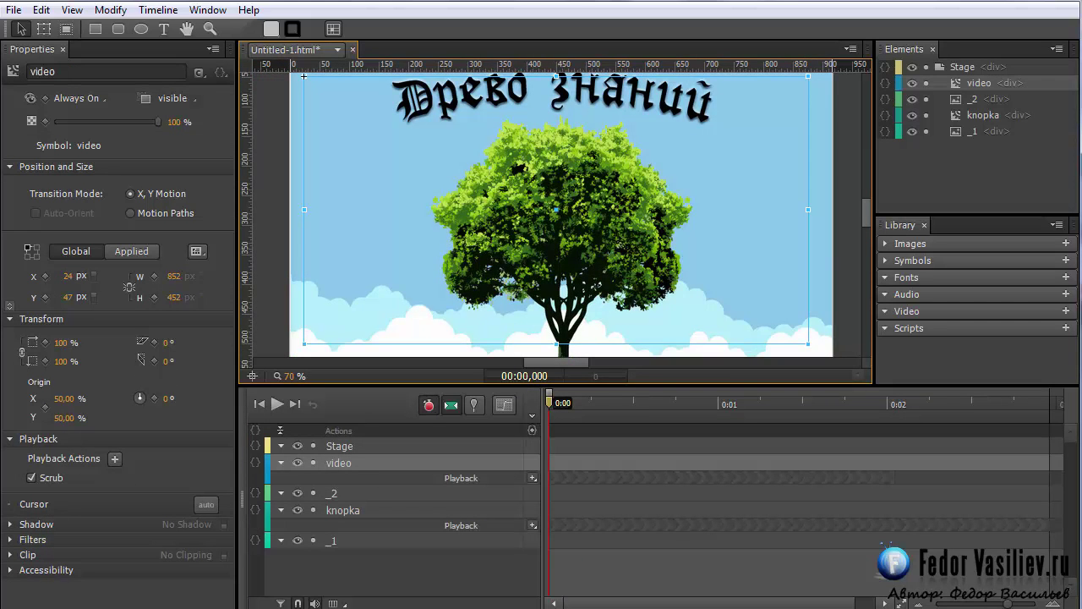
key(ctrl+Return)
double_click(954, 84)
drag(562, 404, 572, 405)
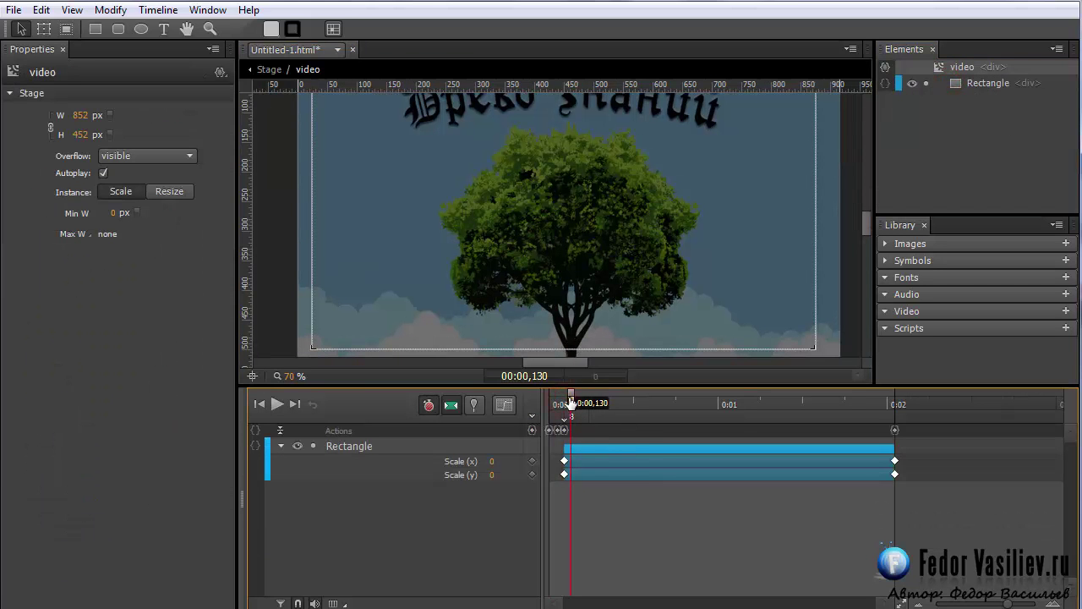
click(260, 69)
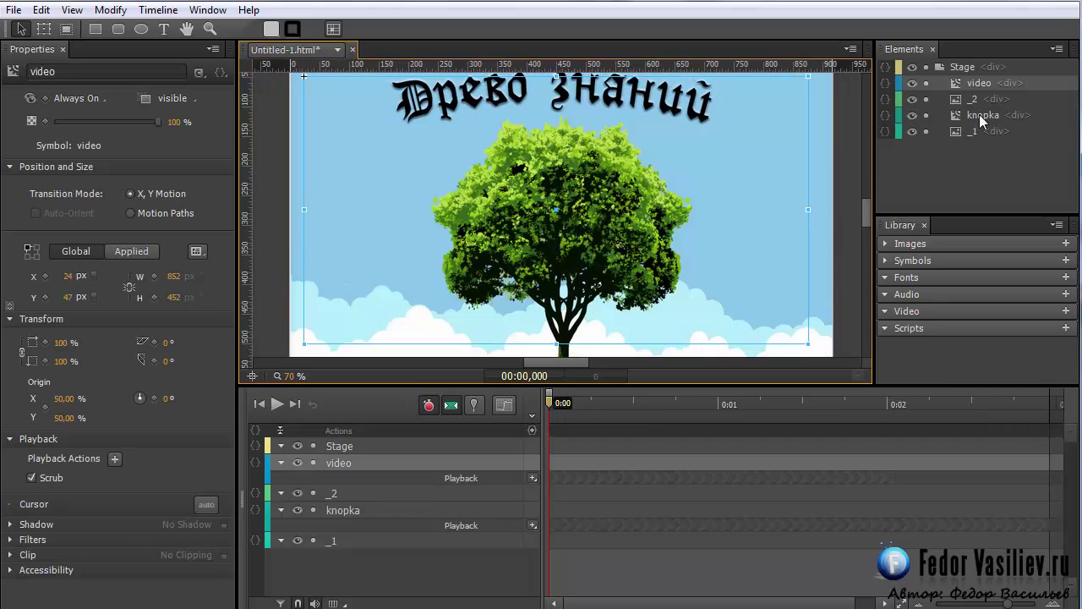
Add a click event to the knopka element and clear its placeholder comment
click(979, 115)
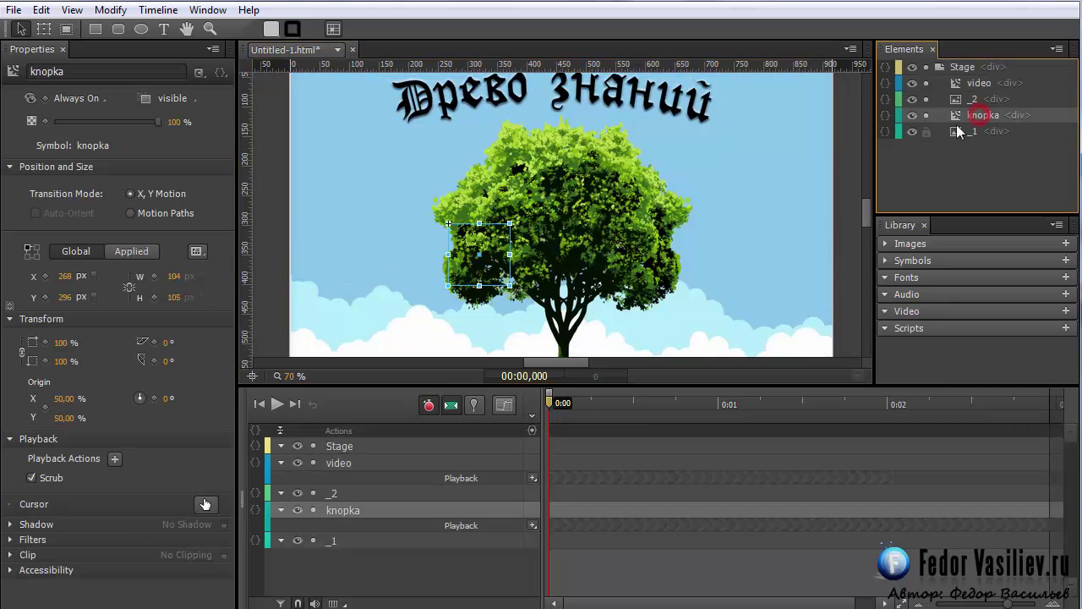
click(886, 116)
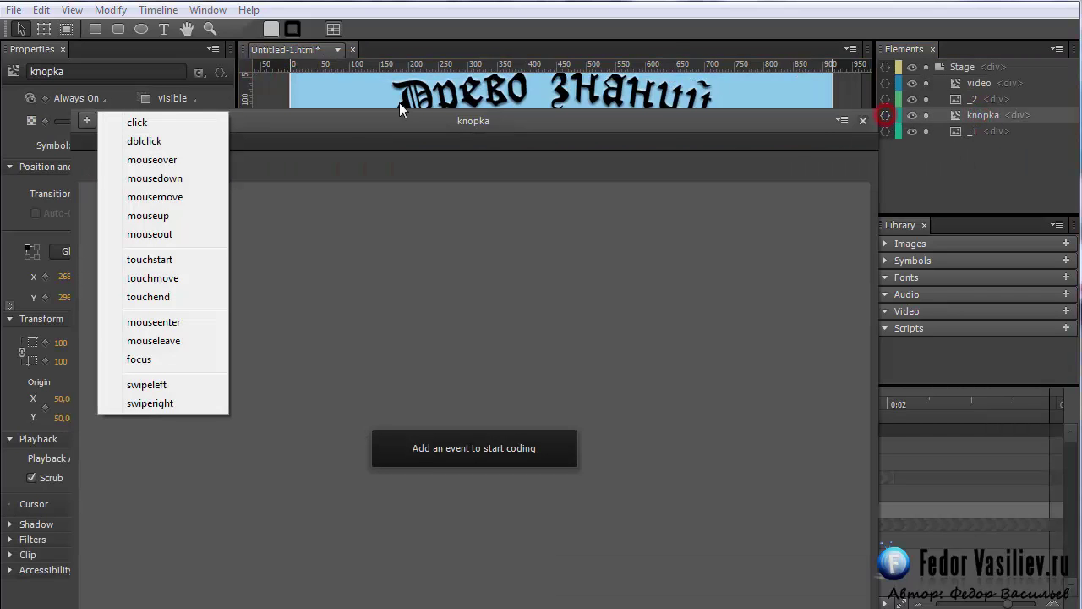
click(137, 125)
drag(153, 122, 235, 23)
key(BackSpace)
Make knopka's click event play the video symbol from label 8
click(278, 414)
click(466, 415)
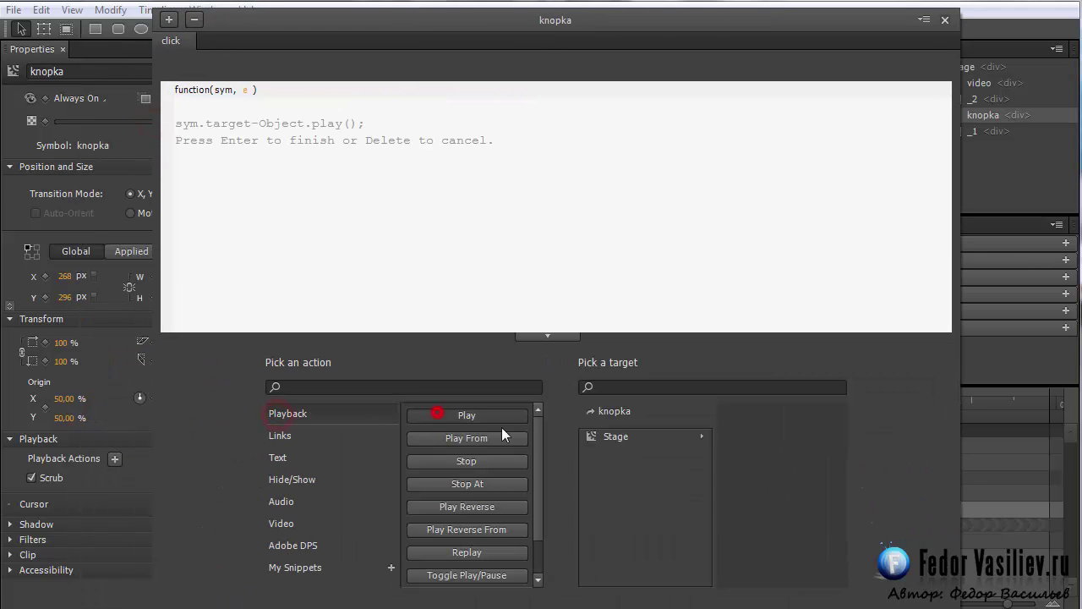
click(598, 437)
click(734, 428)
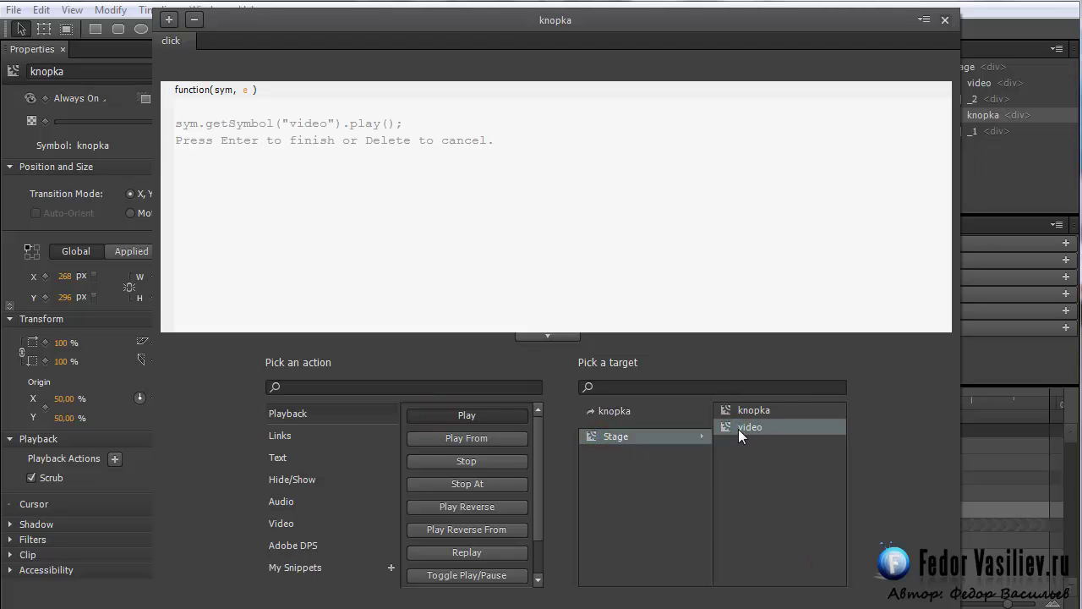
double_click(728, 427)
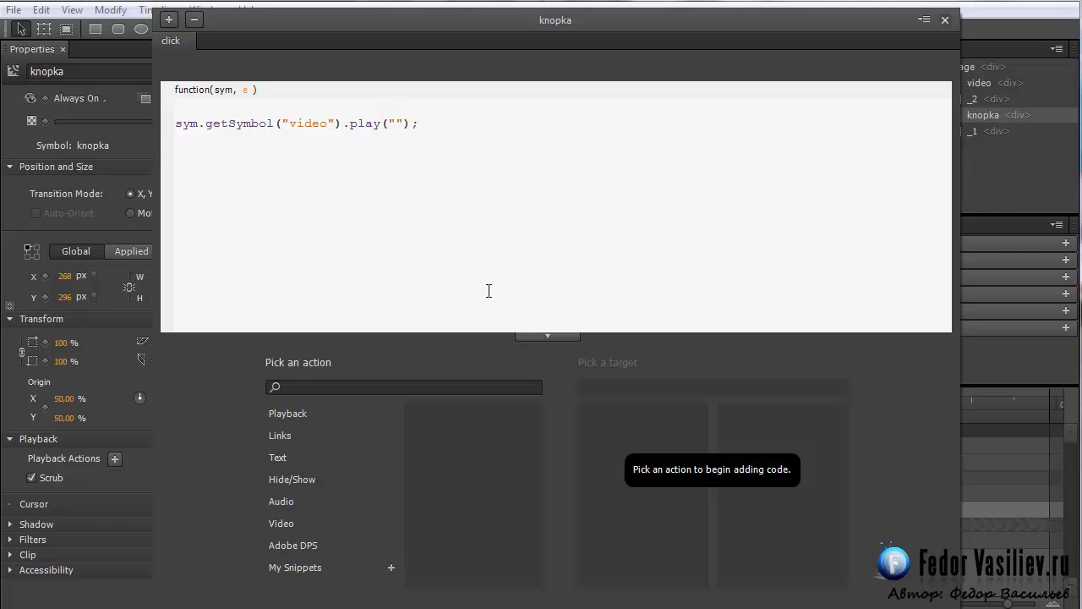
click(397, 123)
text(8)
click(945, 20)
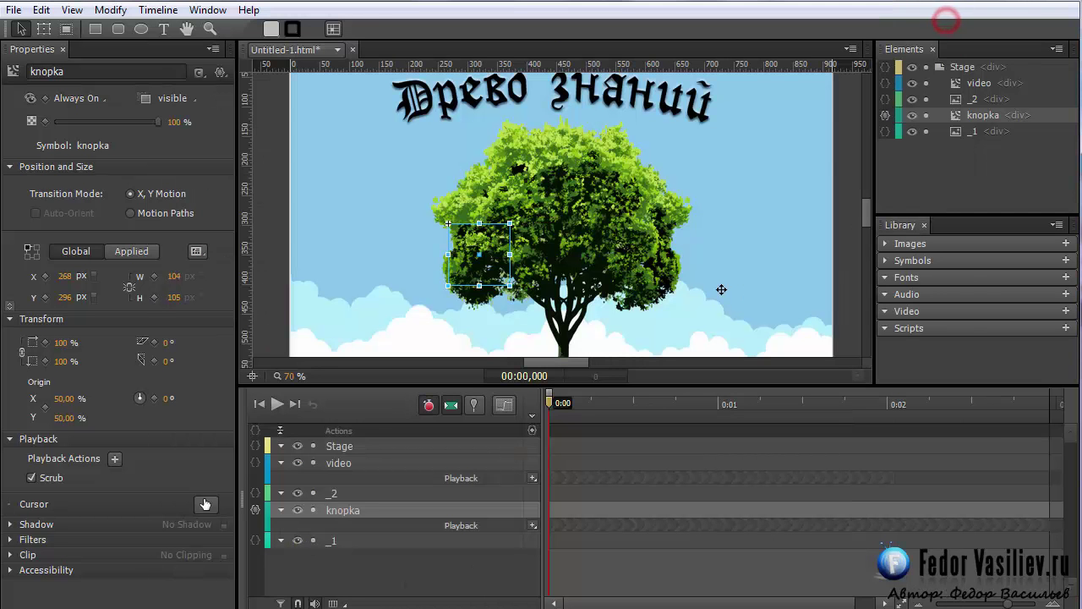
Preview the composition in the browser, play and pause the embedded video, and switch back to Edge Animate
key(ctrl+Return)
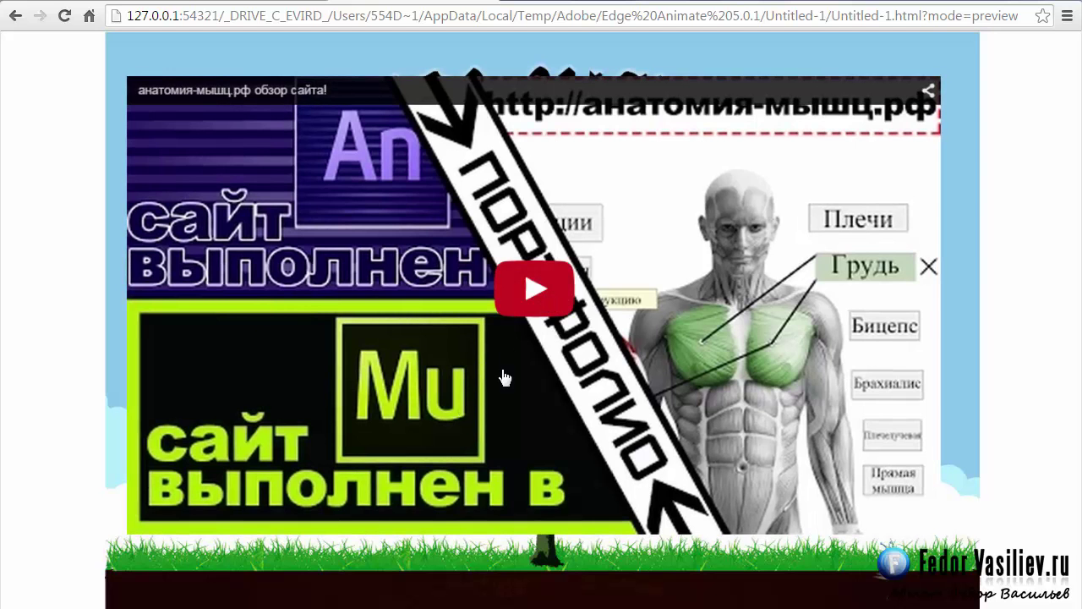
click(509, 311)
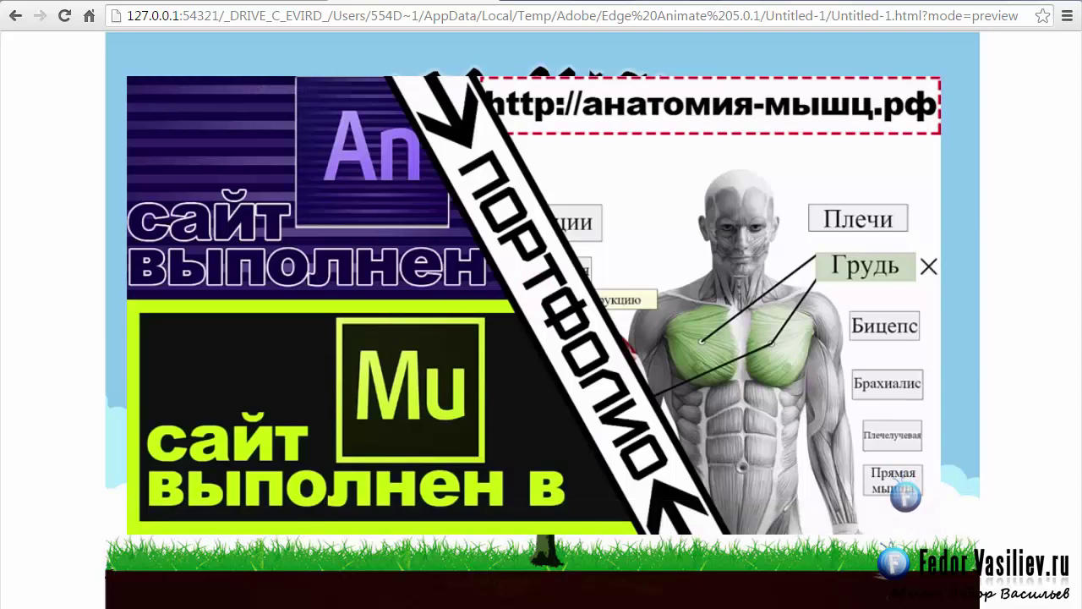
click(154, 522)
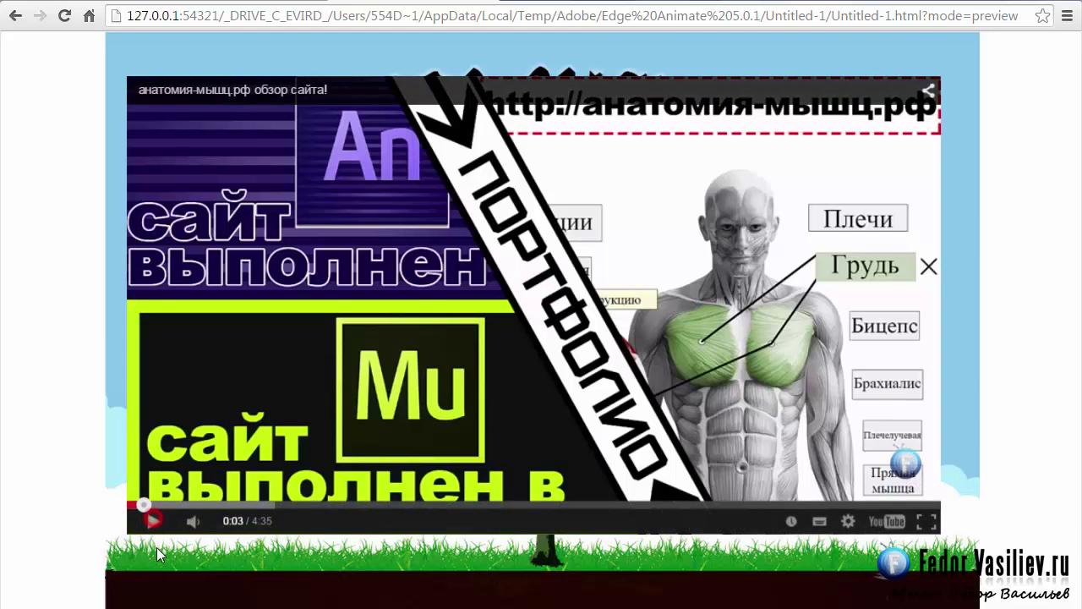
click(290, 1)
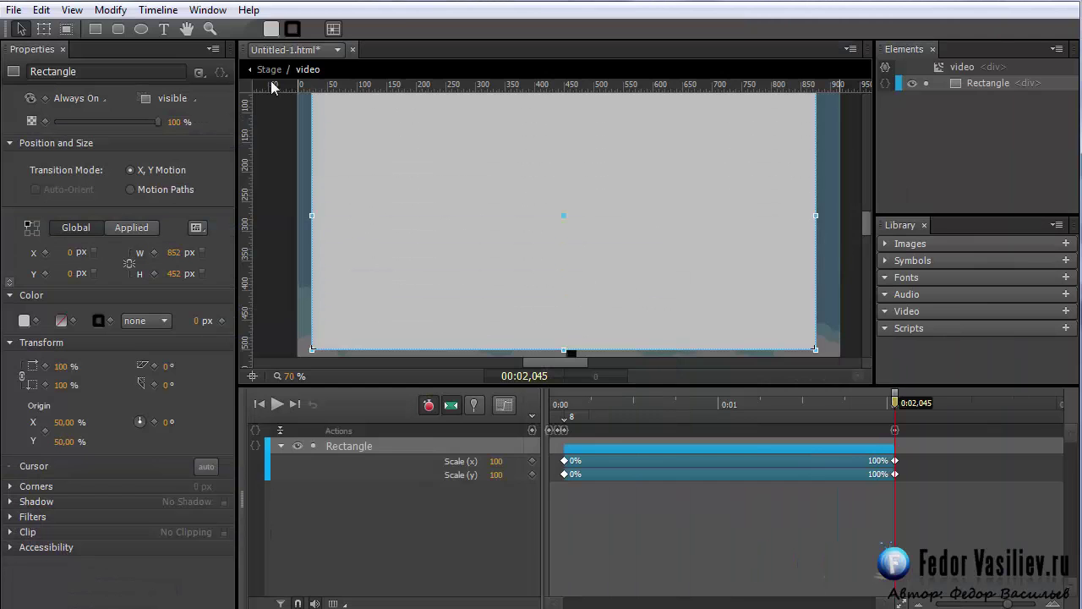
Create a text element reading X on the main Stage, about 41 by 45 px, in its upper-right corner
click(268, 69)
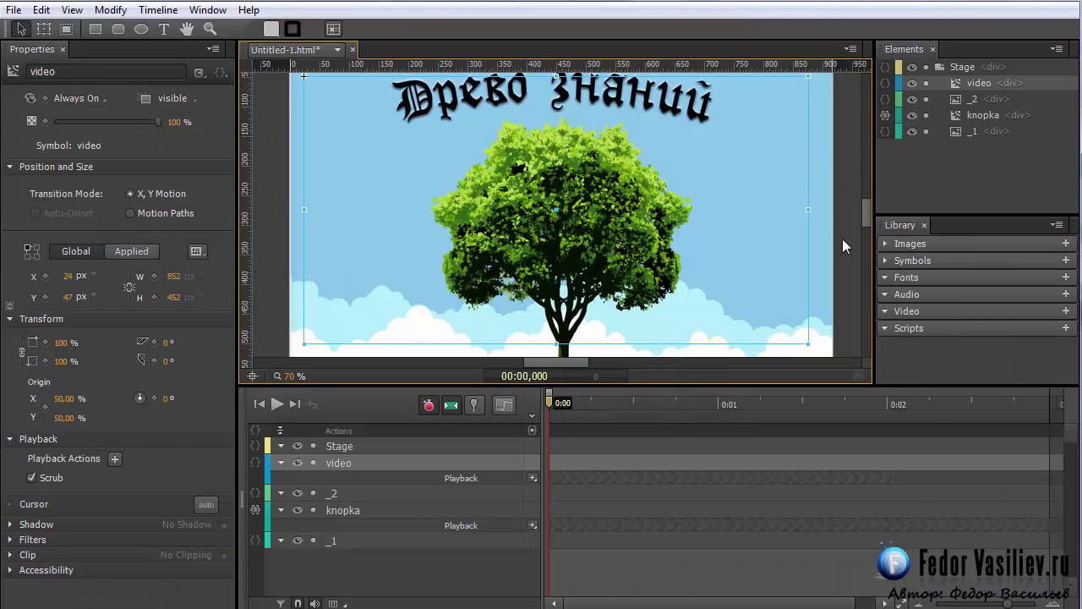
scroll(844, 177, up, 2)
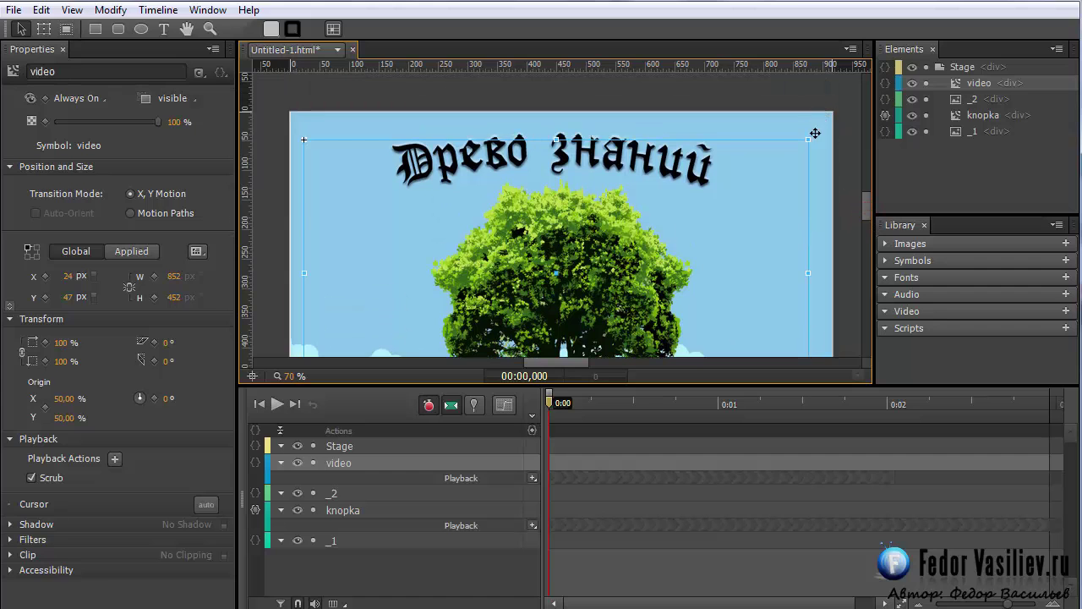
click(164, 29)
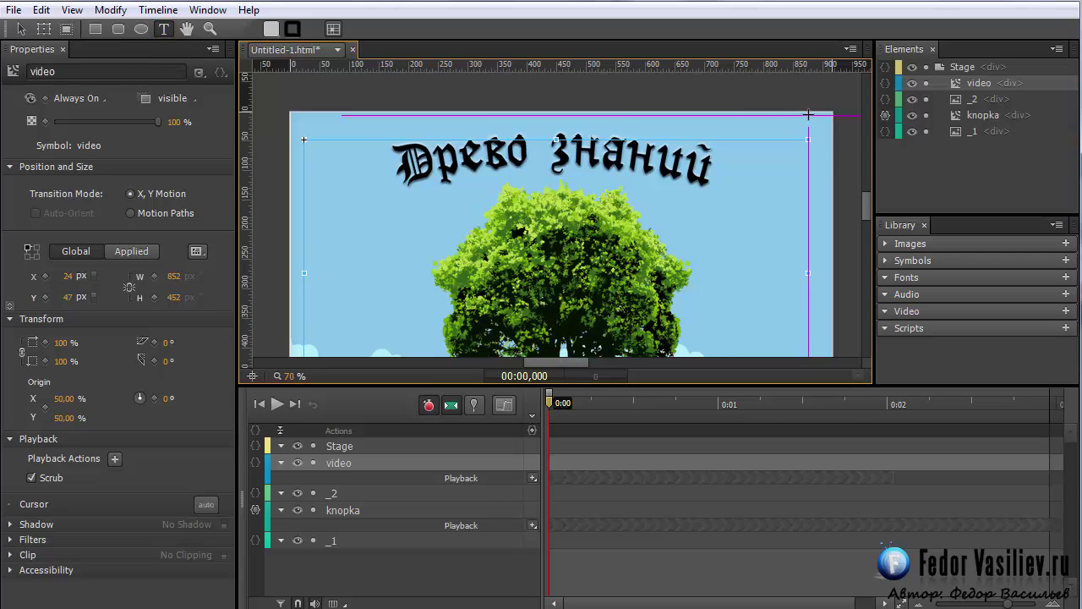
drag(807, 113, 833, 138)
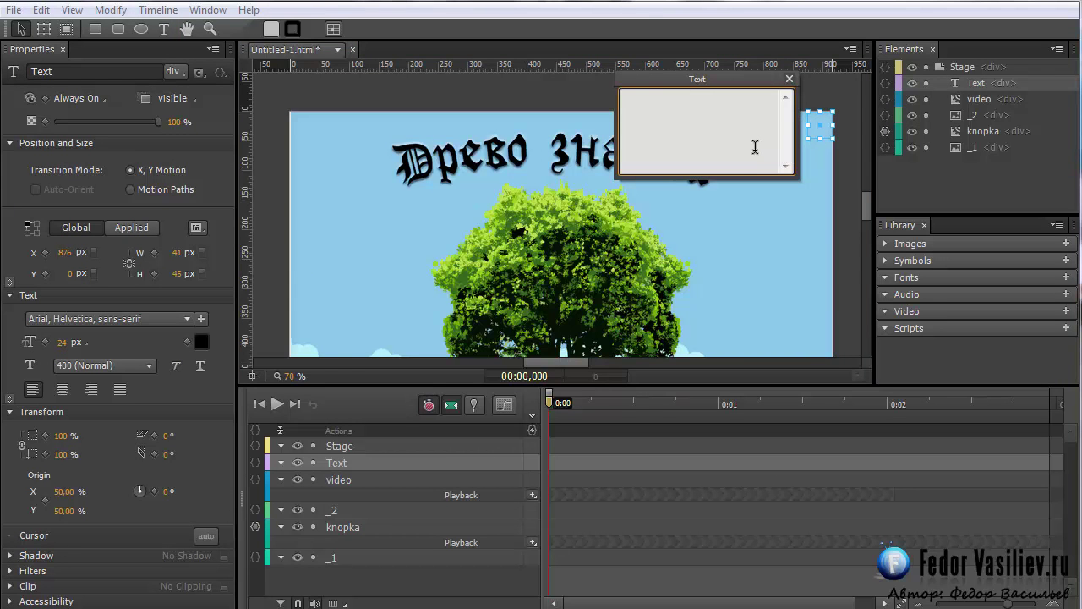
click(788, 78)
Set the X text's font size to 79 px and its line height to 35 px
drag(61, 347, 121, 353)
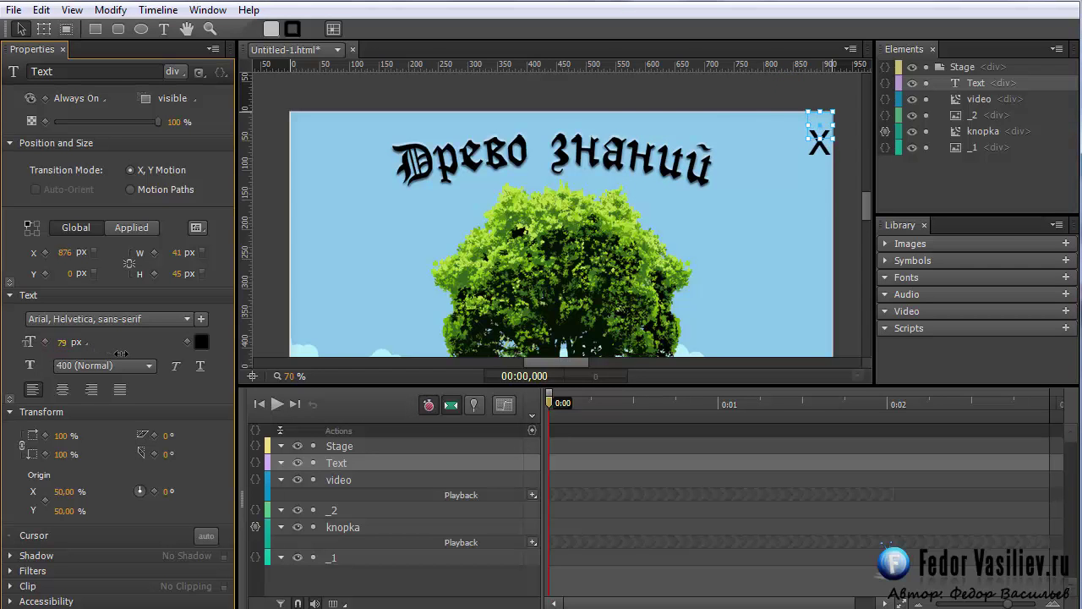
click(9, 399)
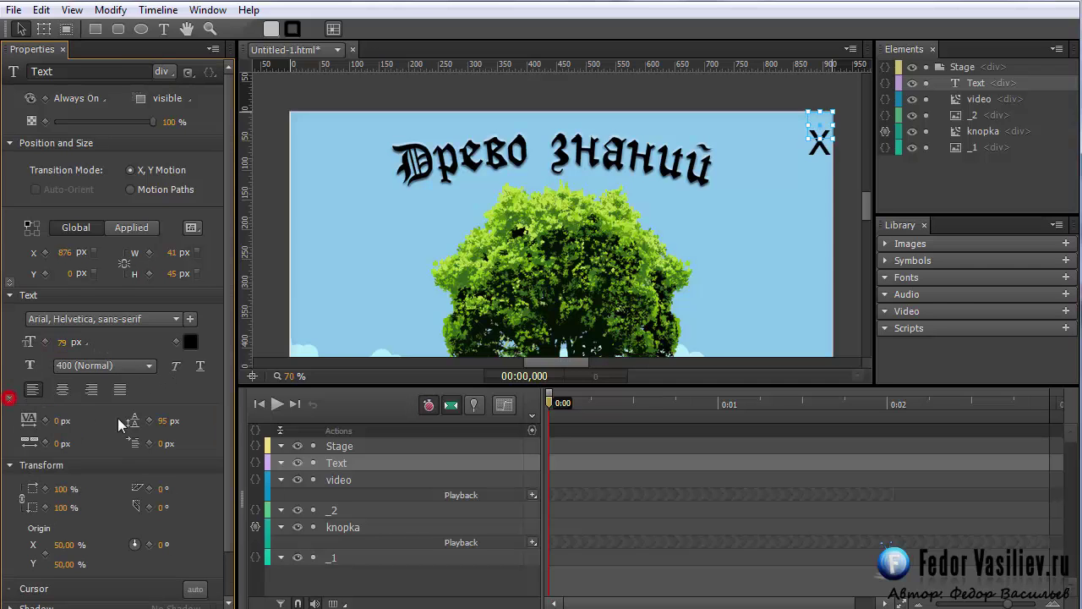
drag(160, 427, 105, 413)
click(798, 177)
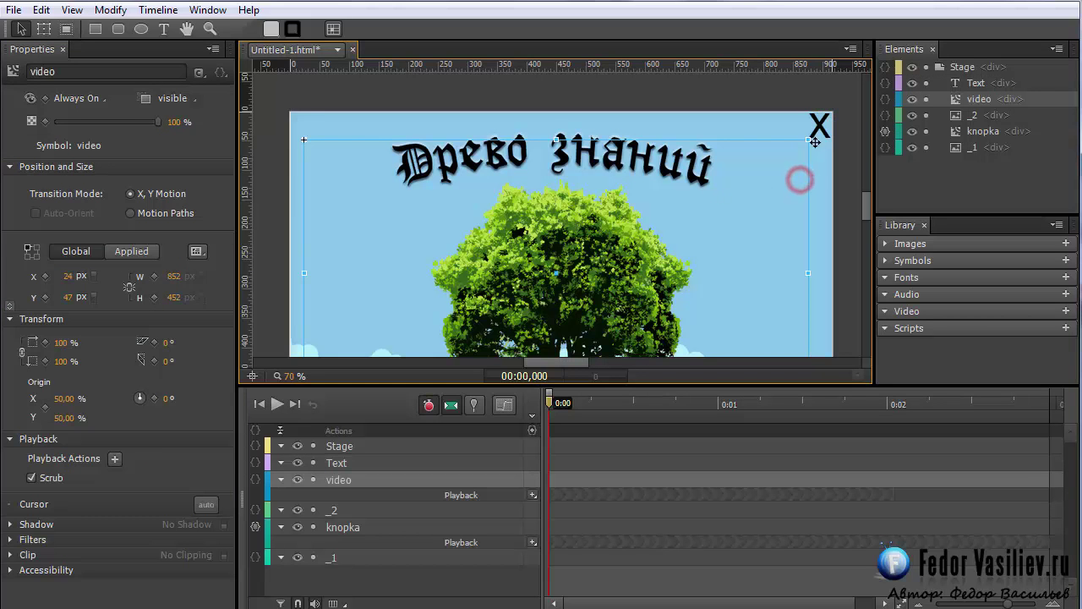
Position the X text just above the video symbol's upper-right corner, at about X 866, Y 6 px
click(819, 127)
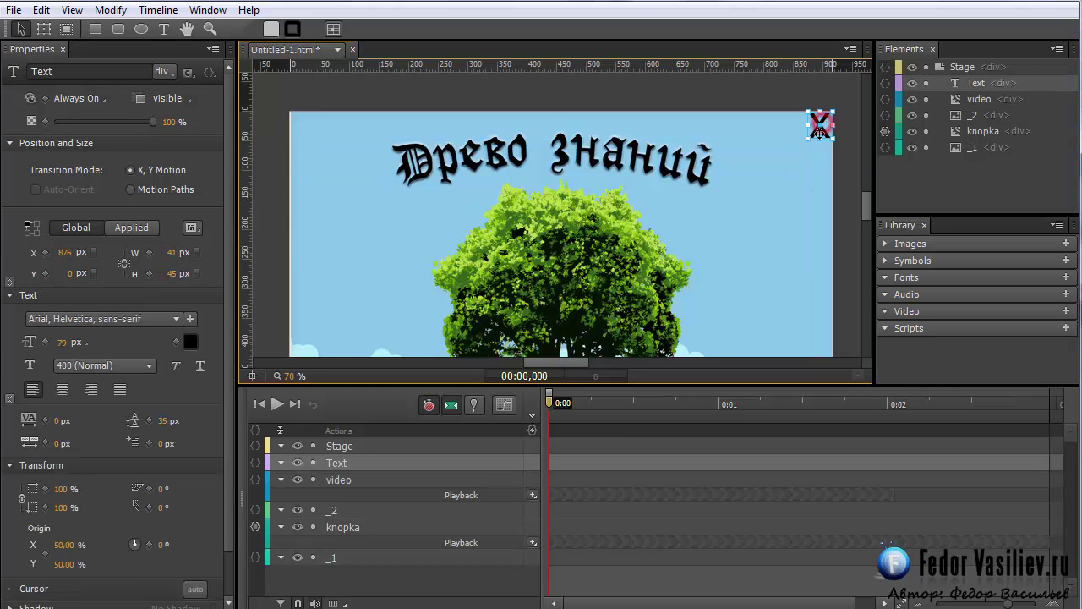
click(756, 181)
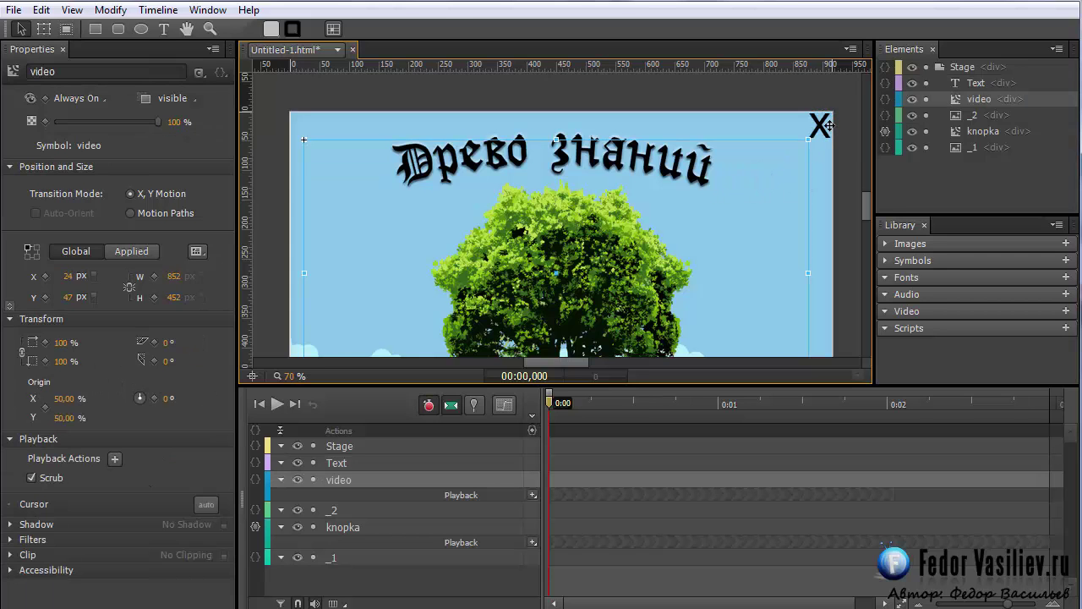
click(964, 83)
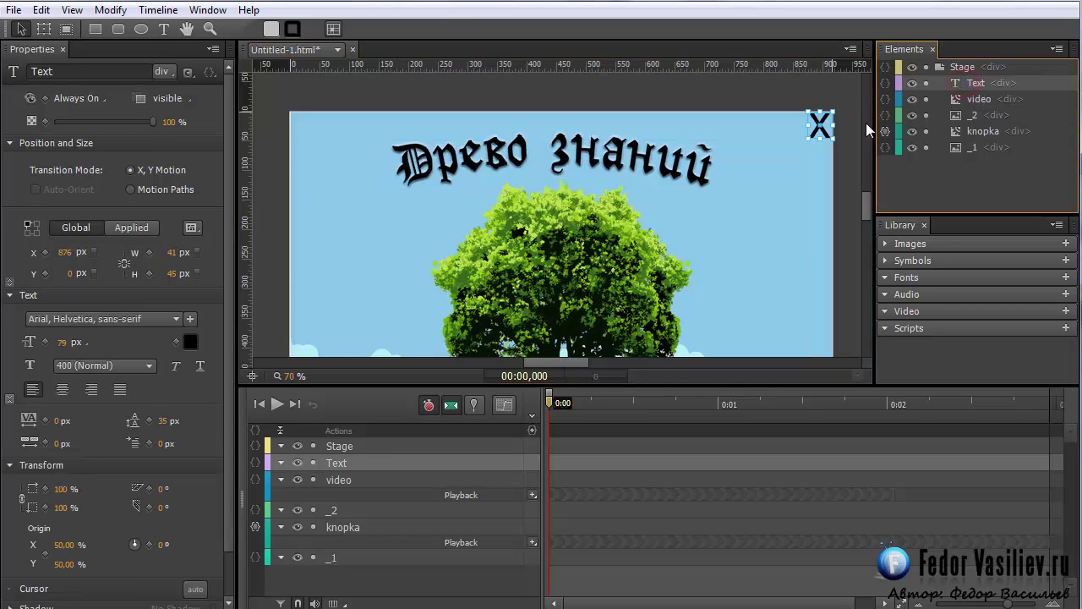
click(778, 143)
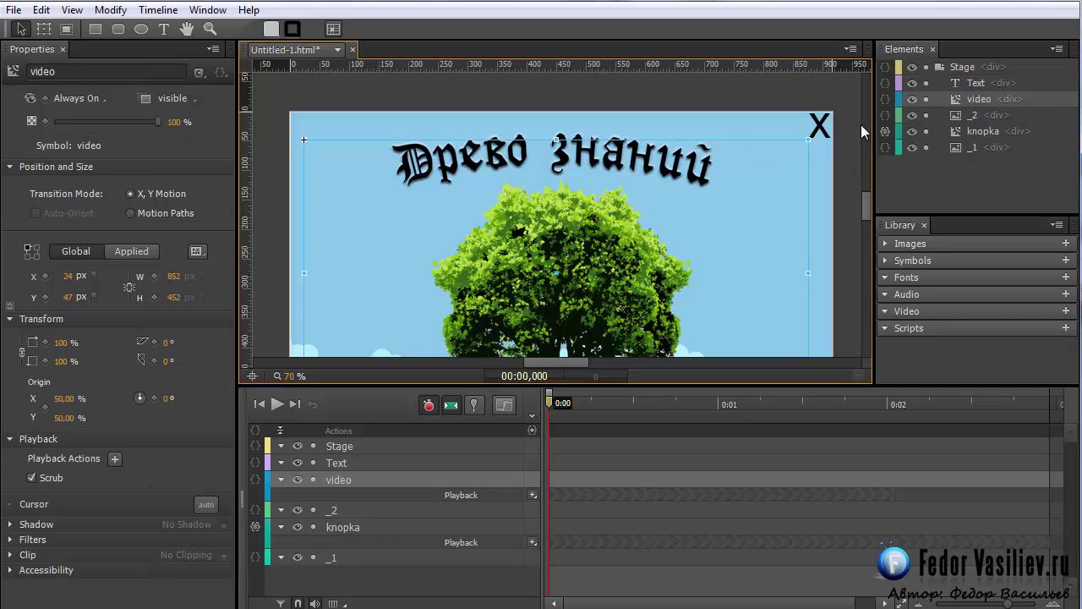
drag(820, 124, 792, 144)
click(773, 177)
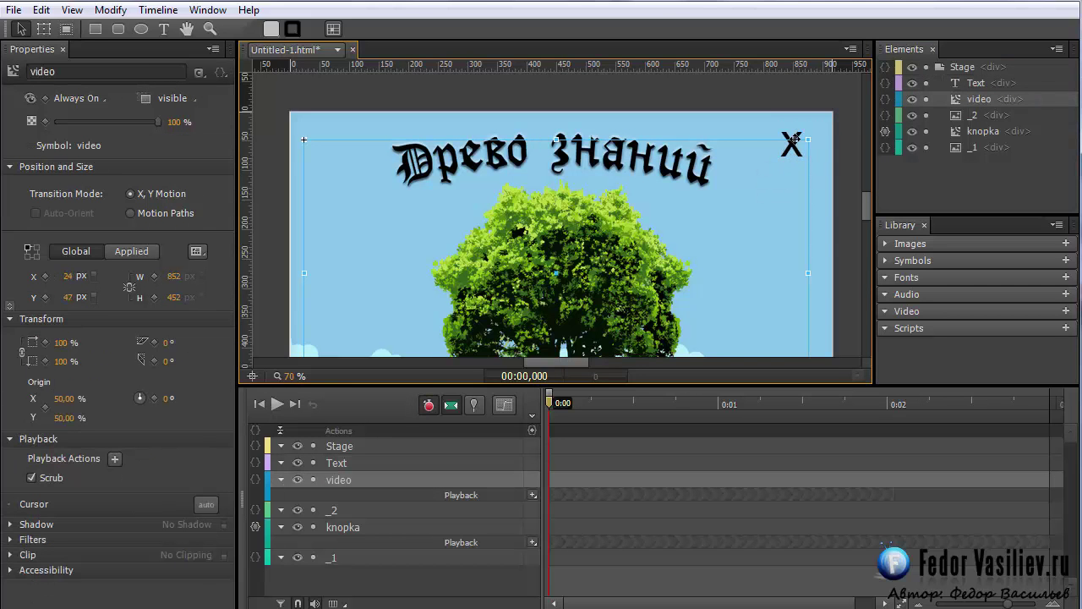
click(964, 83)
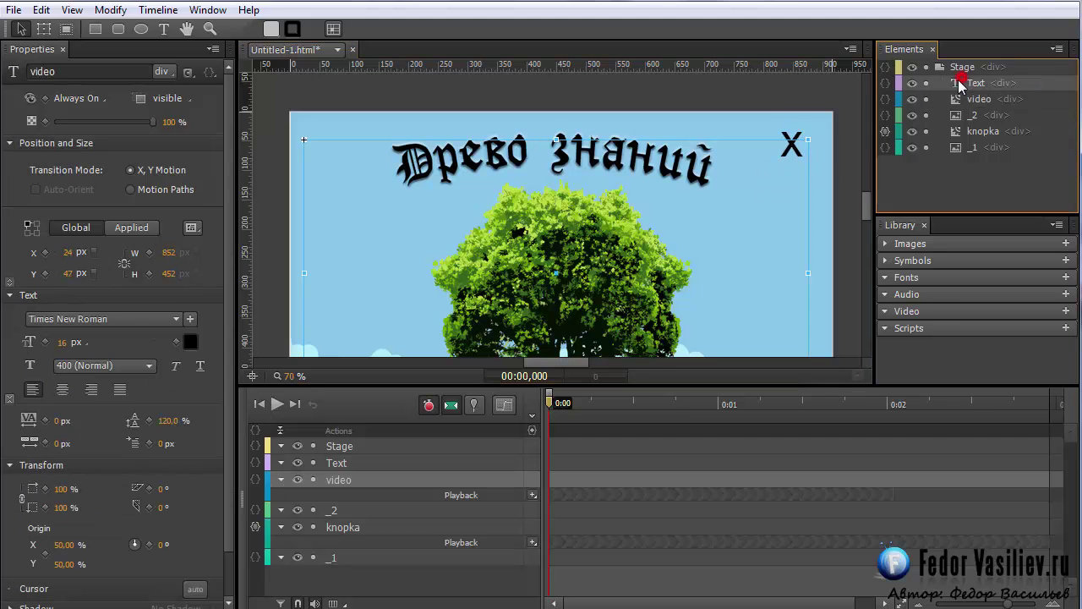
drag(790, 140, 816, 121)
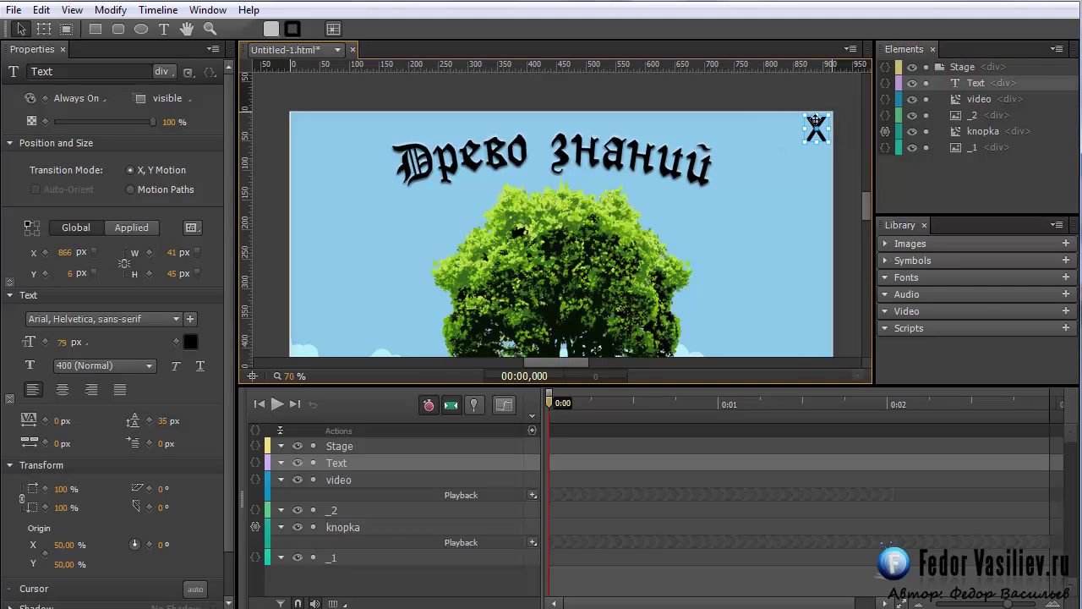
Convert the X text into a symbol named Symbol_1 with its timeline set to autoplay
click(971, 99)
click(961, 82)
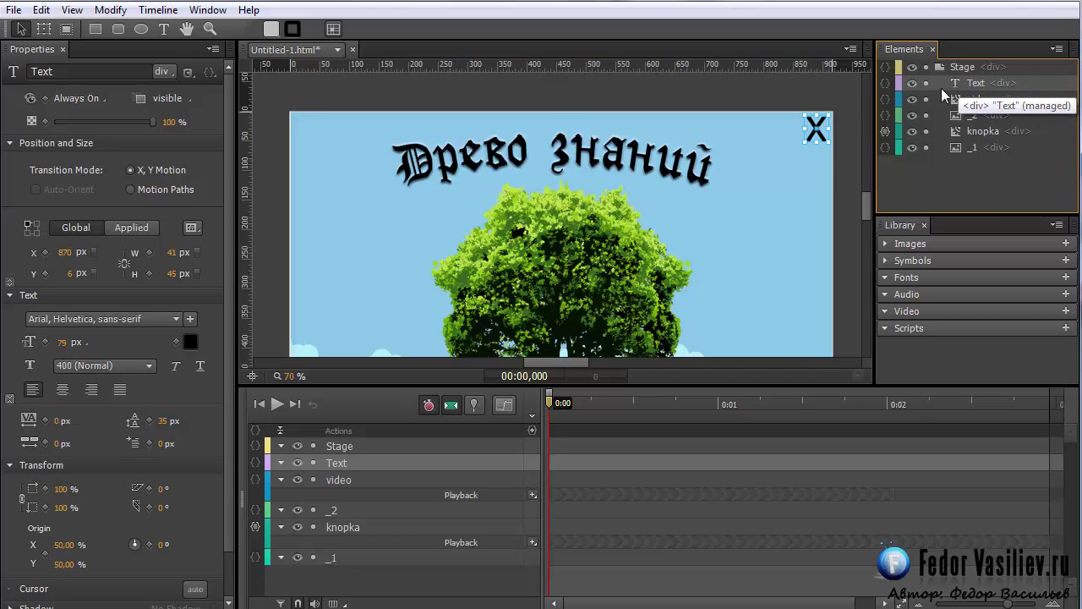
right_click(956, 79)
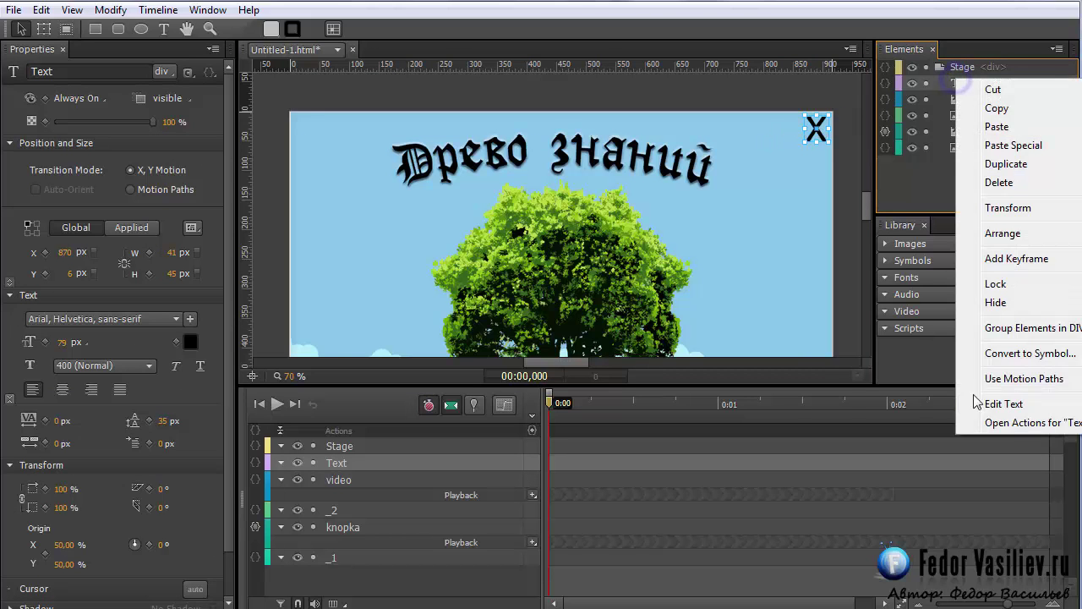
click(1015, 352)
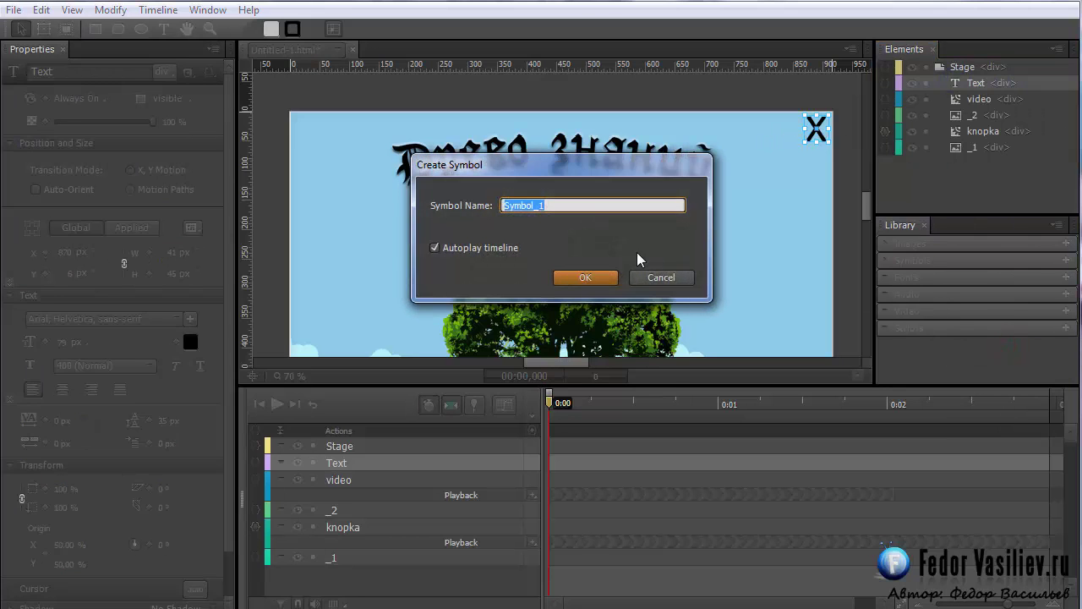
click(585, 278)
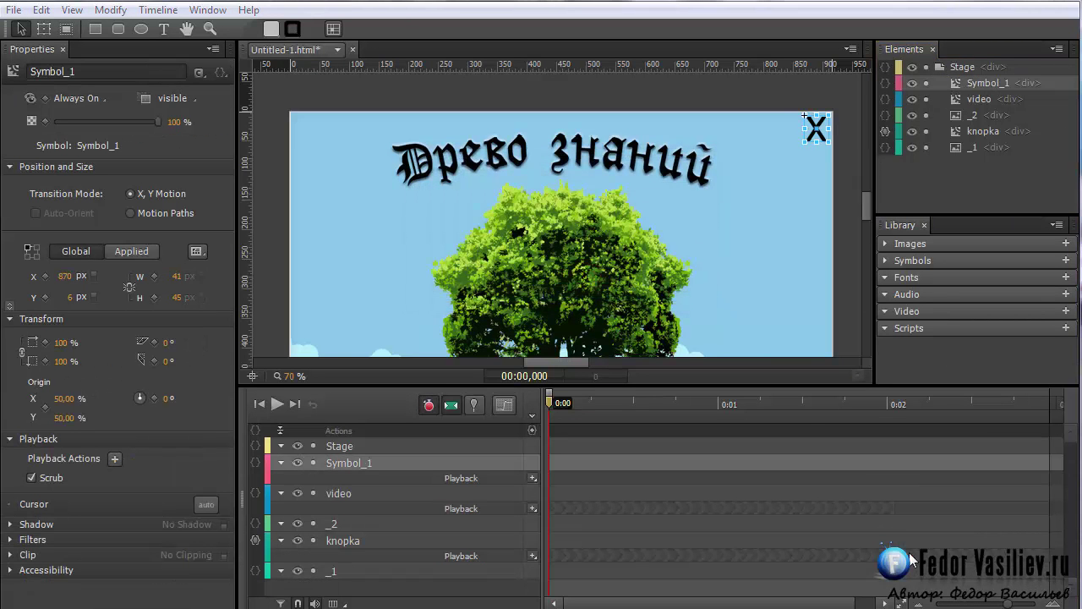
Inside Symbol_1, add a trigger at 0 ms that hides the Symbol_1 element
double_click(938, 85)
click(551, 399)
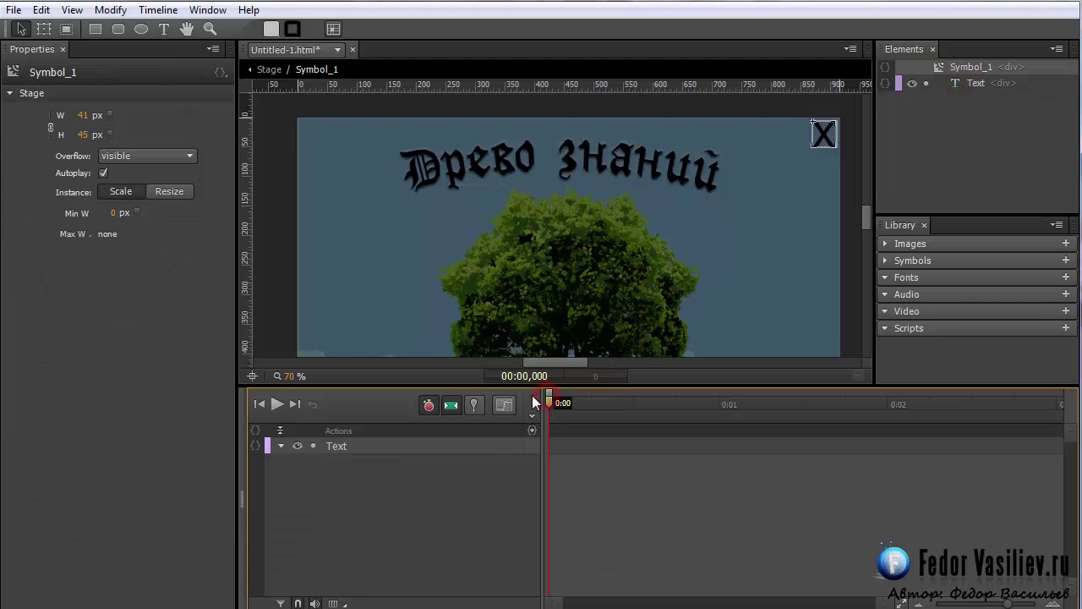
click(532, 430)
drag(401, 157, 837, 10)
click(305, 471)
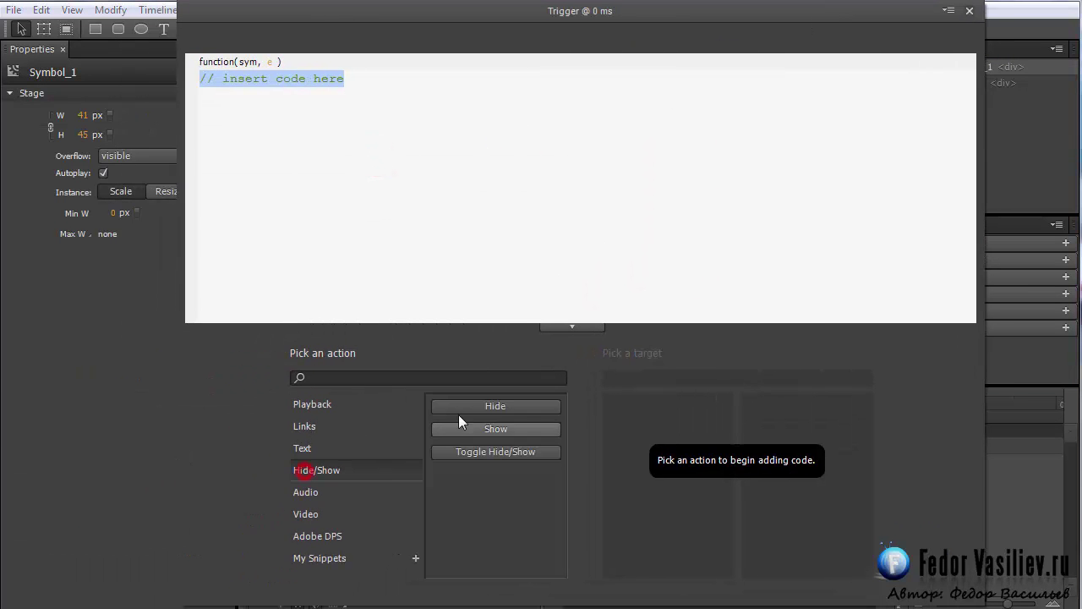
click(466, 406)
click(620, 429)
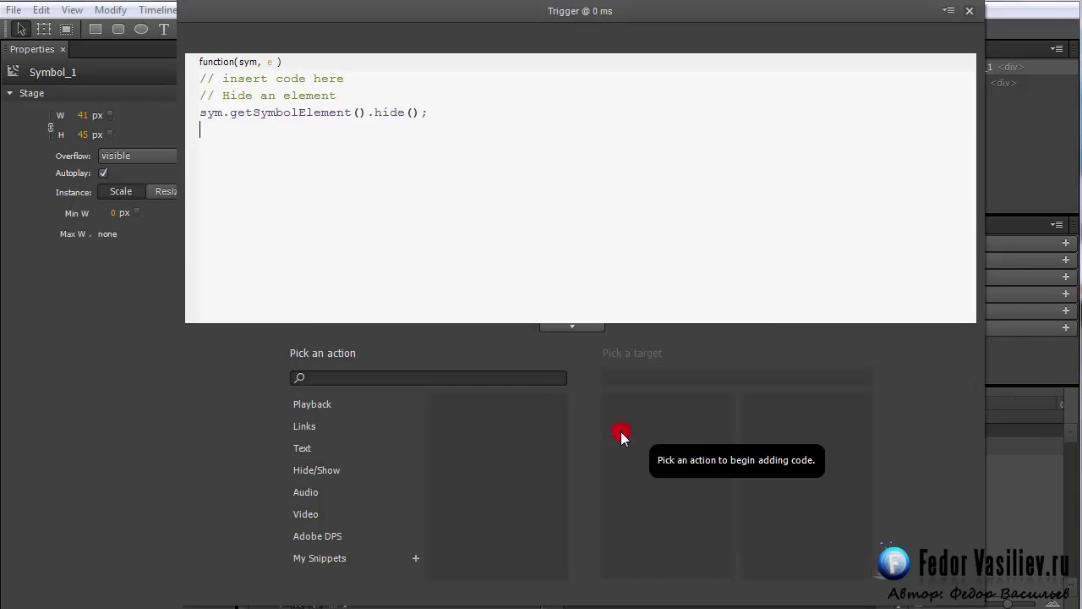
click(969, 10)
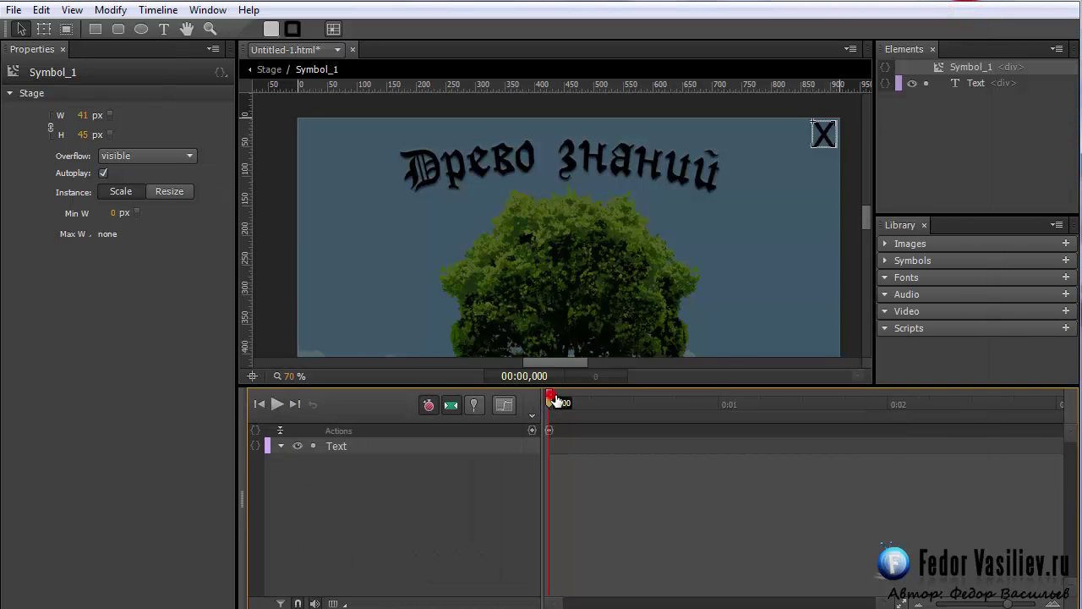
Add a trigger at 50 ms on Symbol_1's timeline that stops its playback
click(538, 428)
double_click(416, 155)
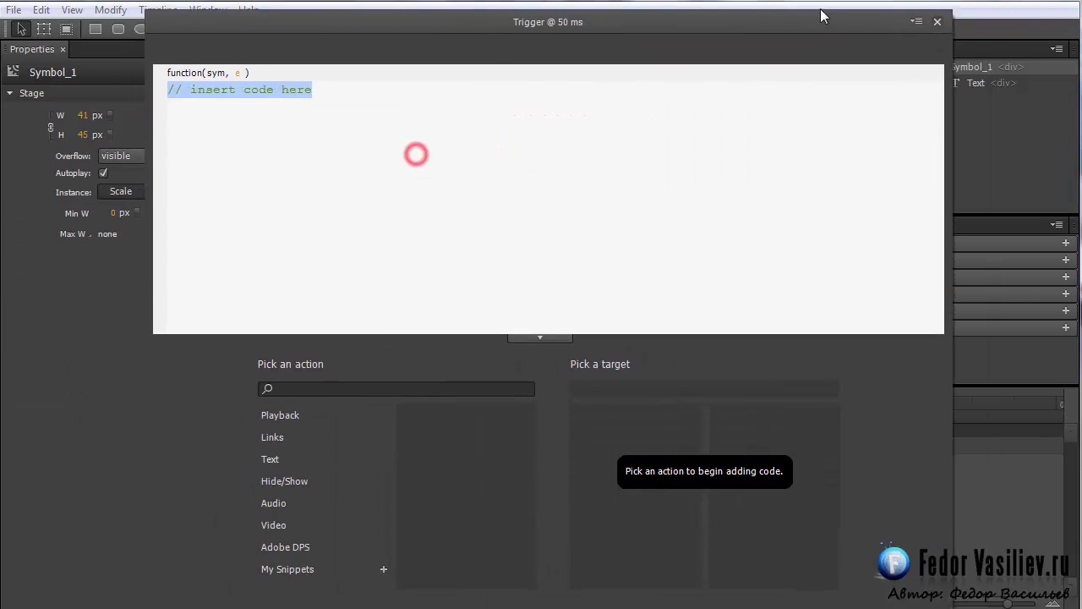
click(274, 387)
click(466, 435)
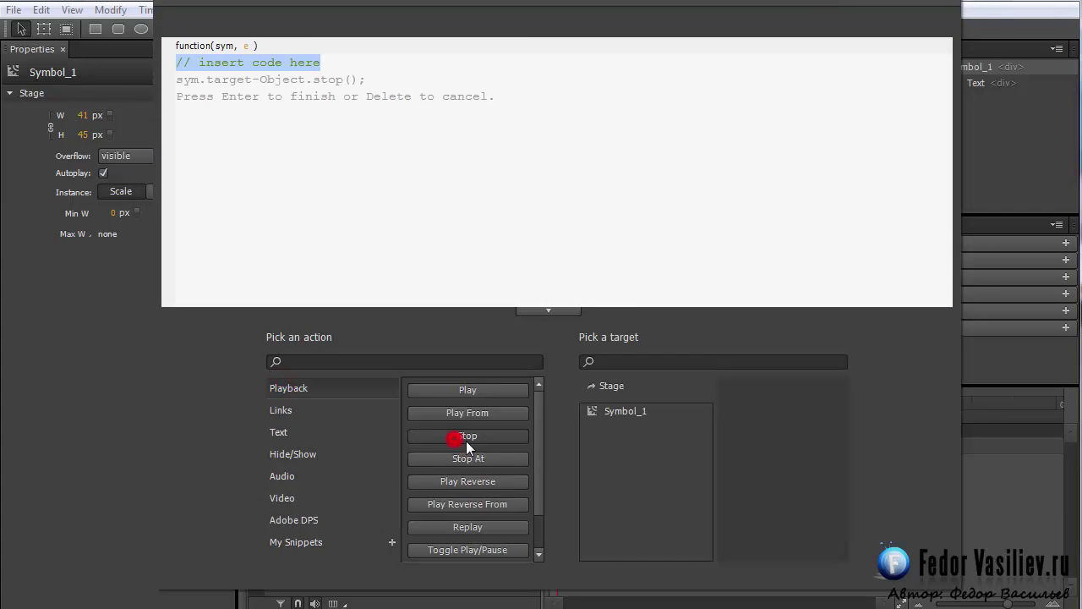
click(592, 413)
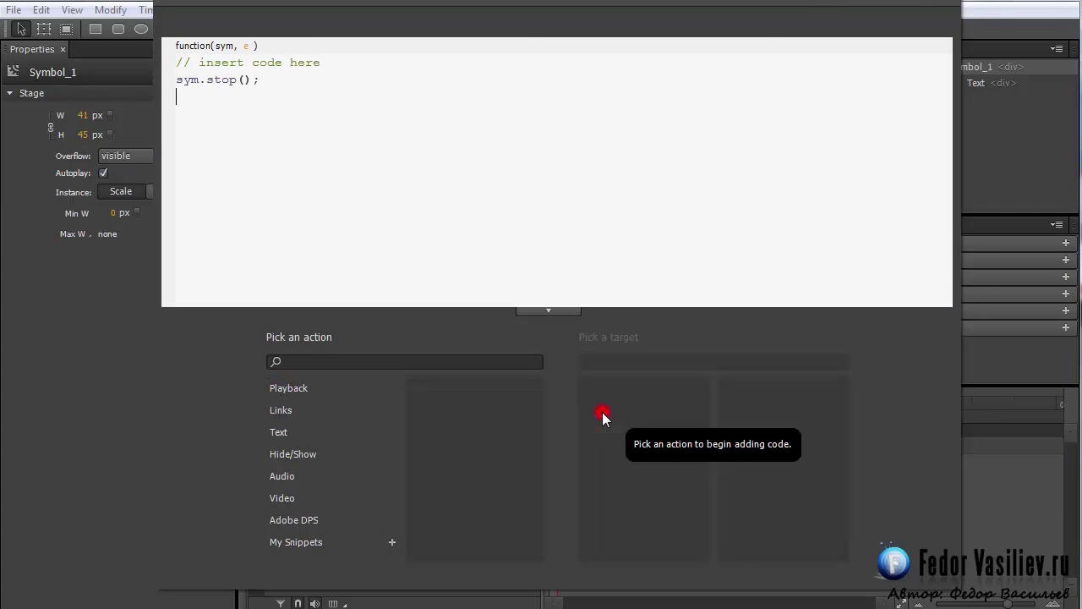
click(945, 7)
Add a trigger at 100 ms on Symbol_1's timeline that shows the Symbol_1 element
drag(558, 403, 566, 402)
click(532, 430)
click(375, 162)
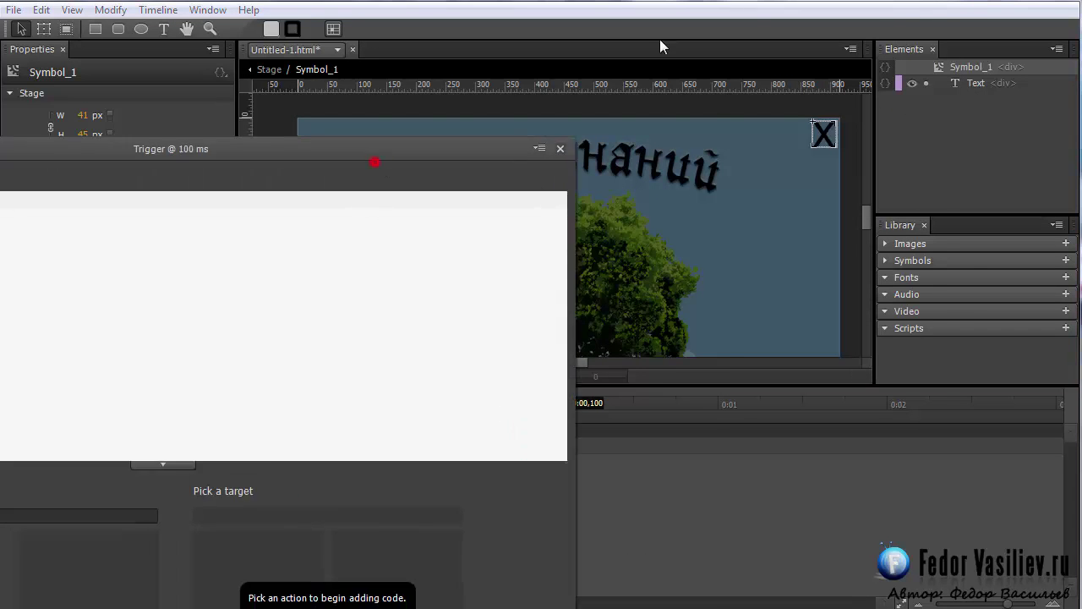
click(279, 385)
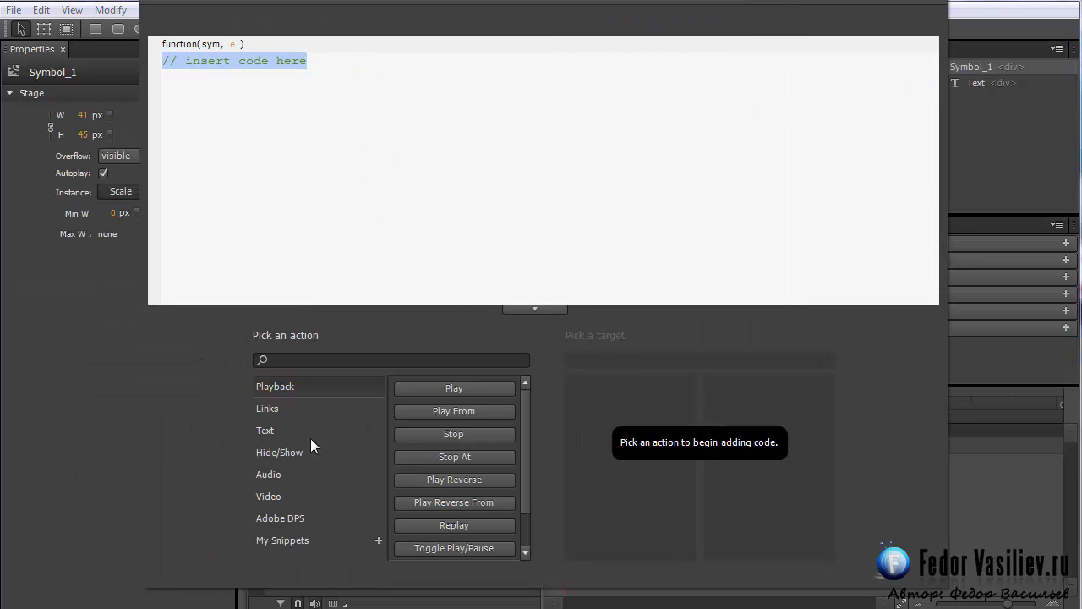
click(281, 452)
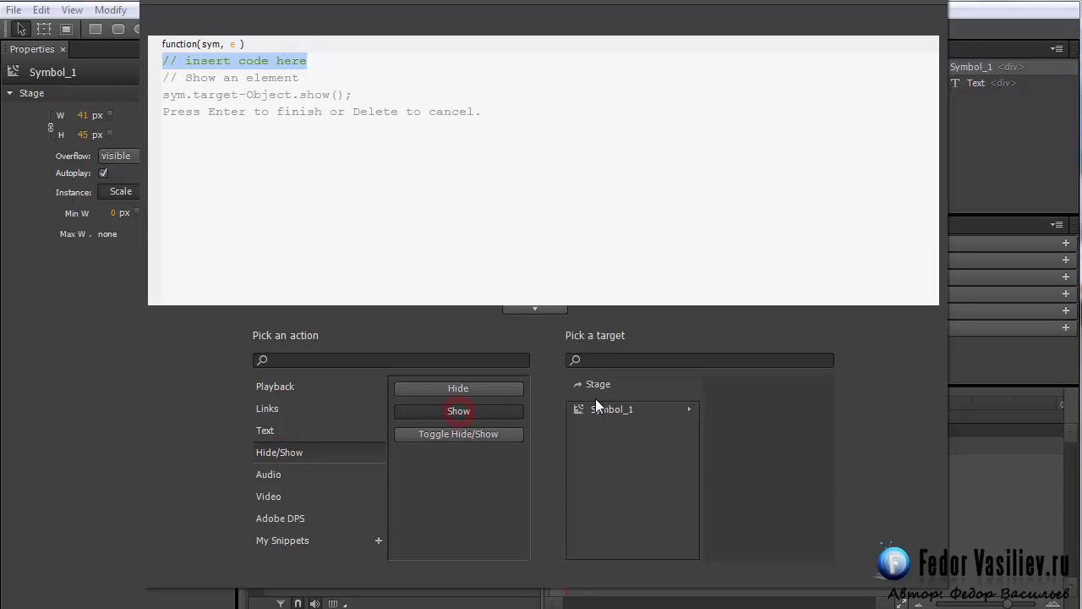
click(595, 409)
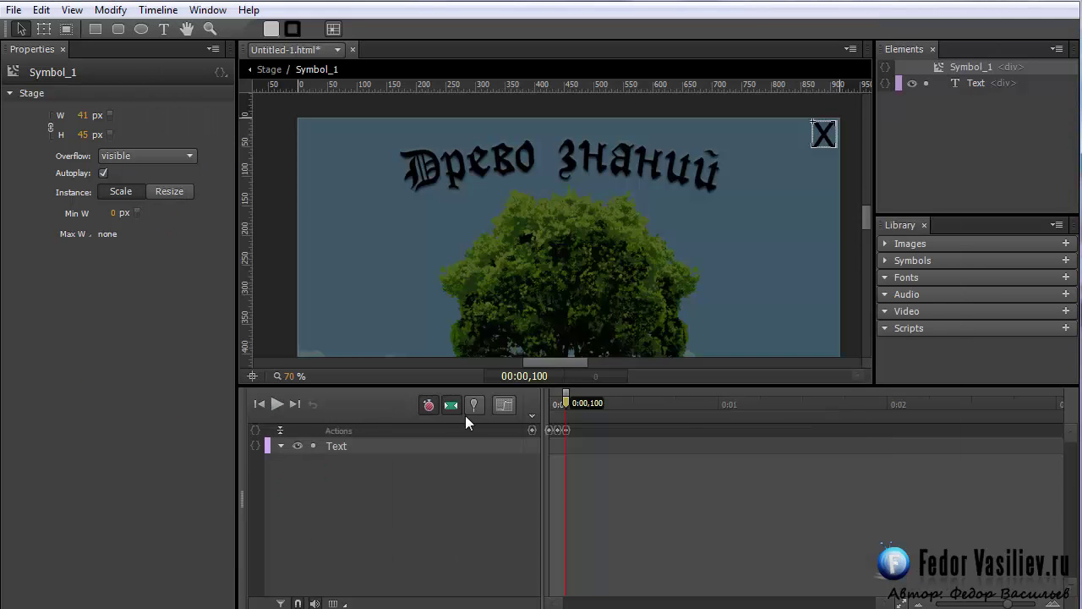
Insert a timeline label named 10 at 100 ms in Symbol_1
click(532, 415)
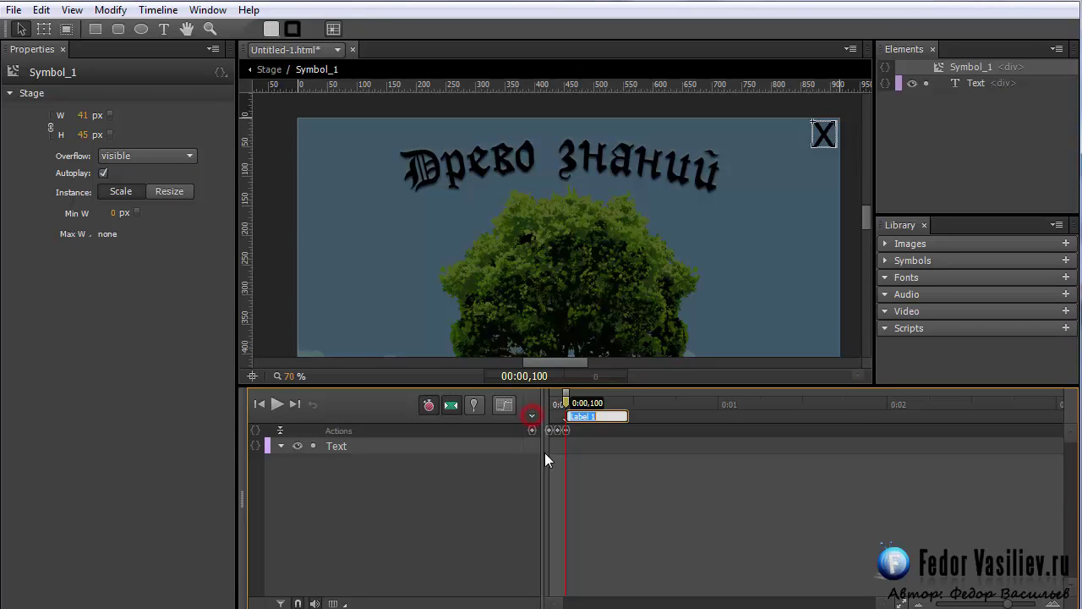
text(10)
key(Return)
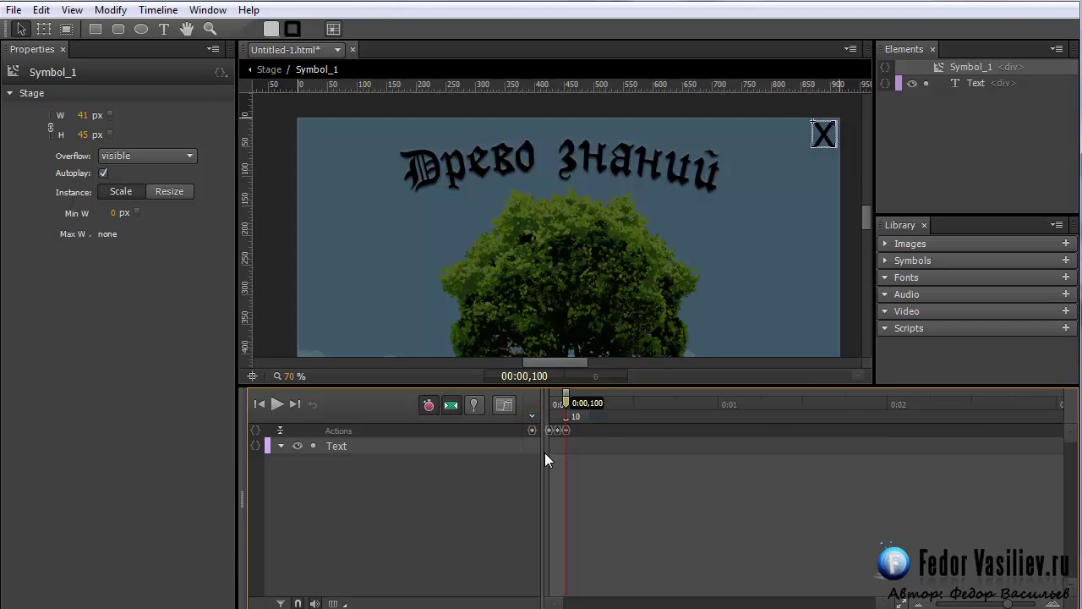
Turn off automatic keyframing and give the X text a Display Off keyframe at the start of Symbol_1's timeline
drag(565, 399, 566, 409)
click(428, 408)
click(823, 135)
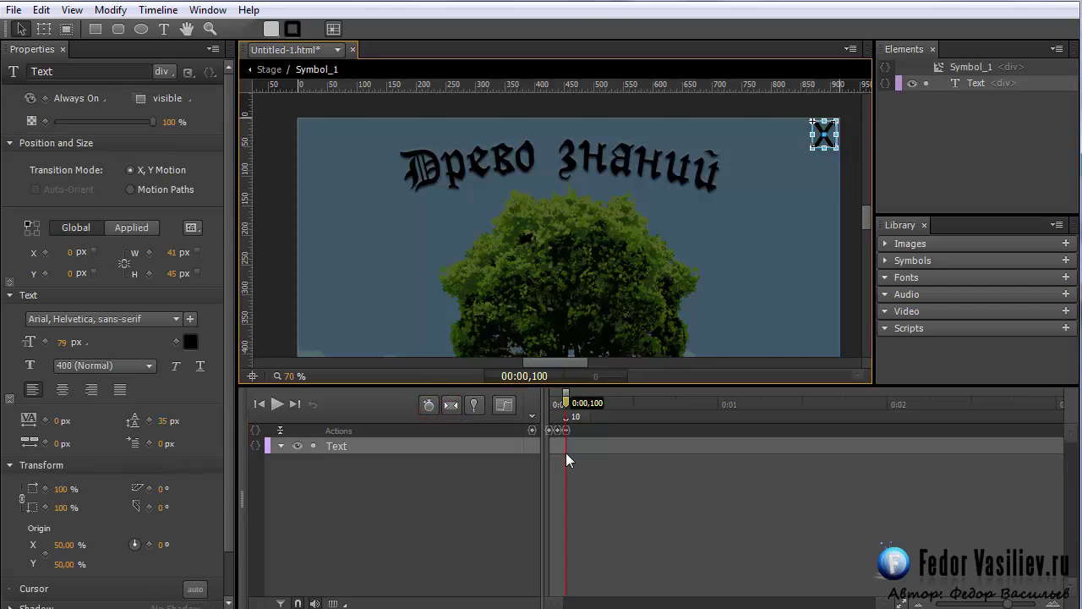
click(70, 103)
click(85, 129)
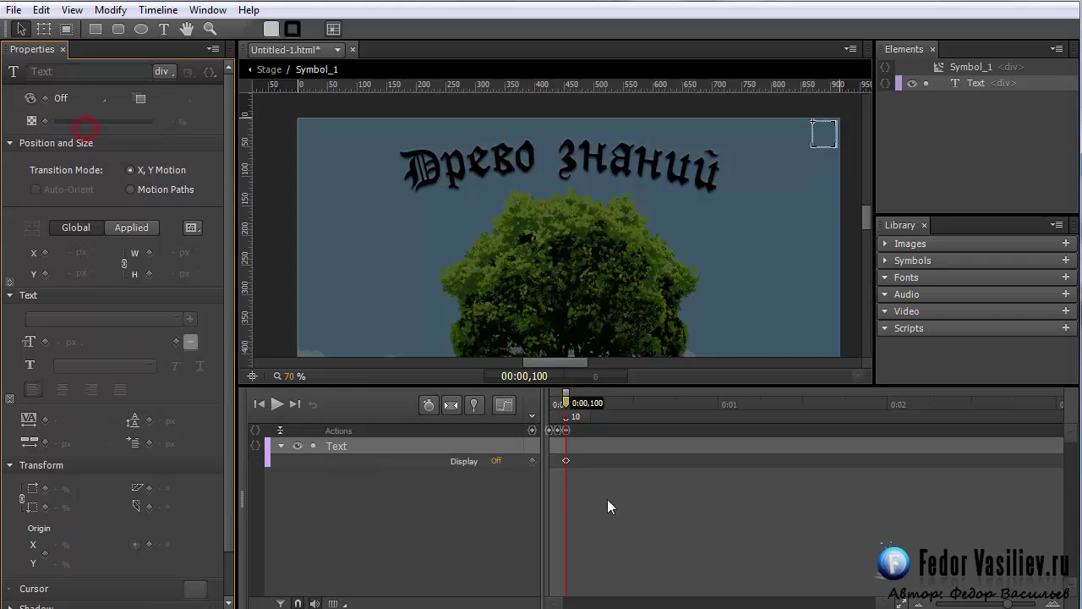
click(566, 460)
Set the X text's Display to On at 100 ms
click(567, 402)
click(85, 99)
click(81, 78)
Add a trigger at 305 ms that stops Symbol_1's playback, and return to the main Stage
drag(569, 404, 601, 405)
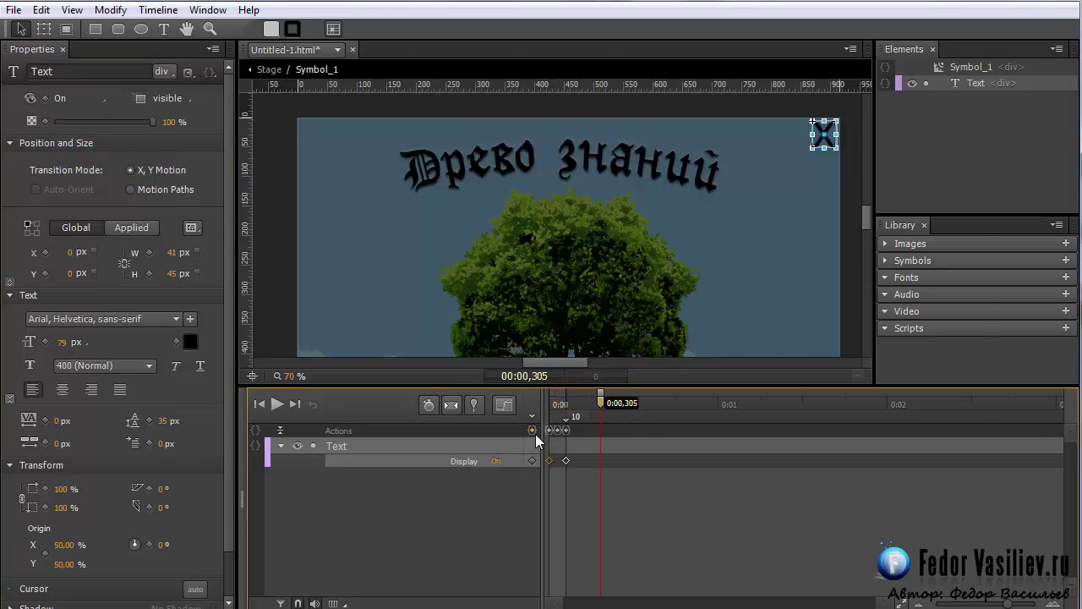
click(533, 429)
double_click(415, 162)
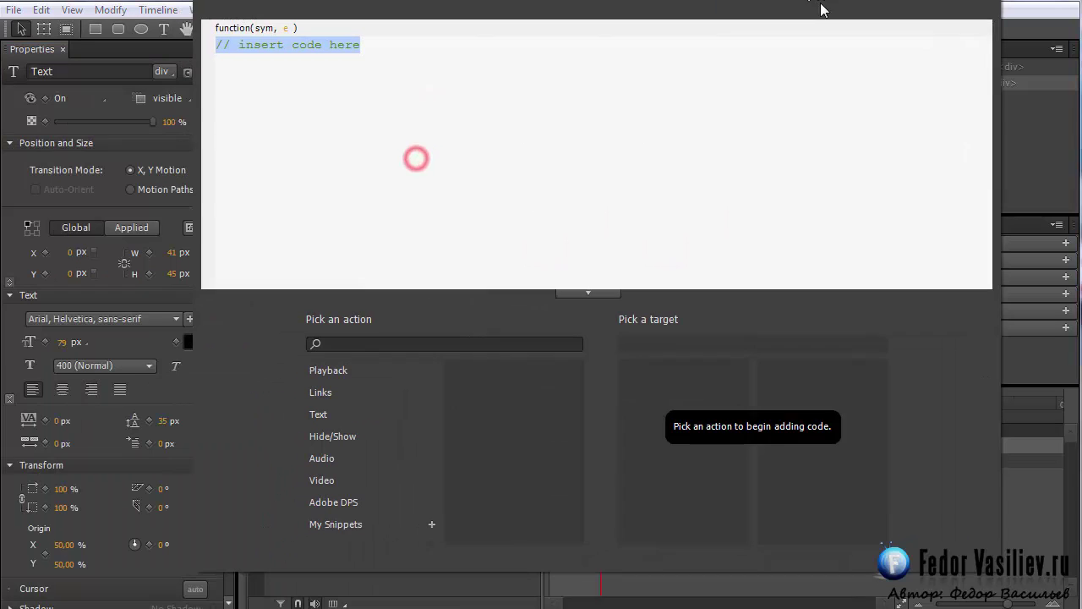
click(340, 370)
click(507, 421)
click(648, 390)
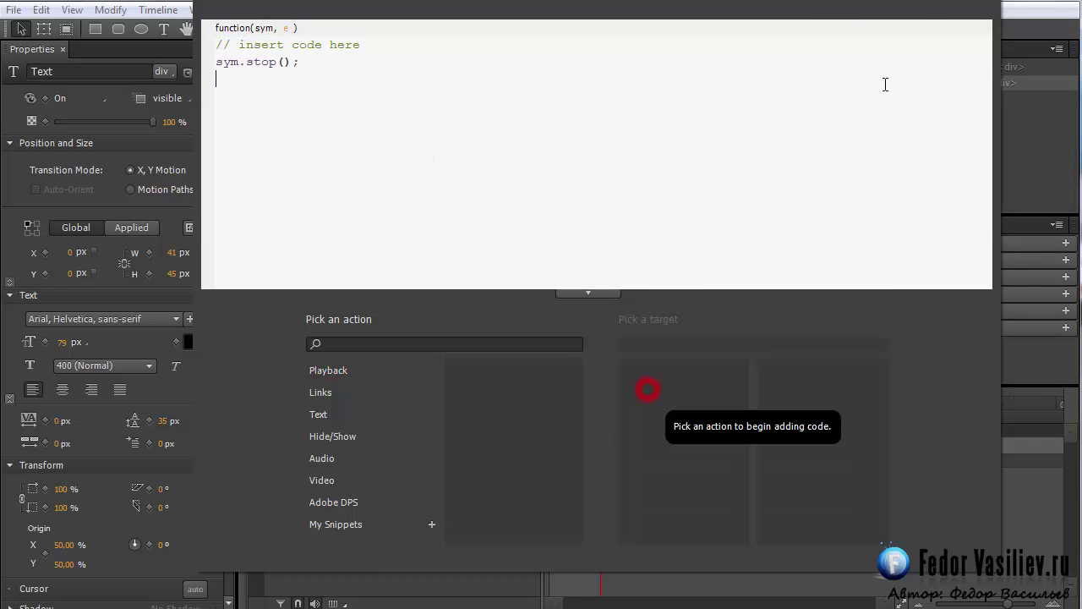
key(Escape)
drag(600, 404, 573, 428)
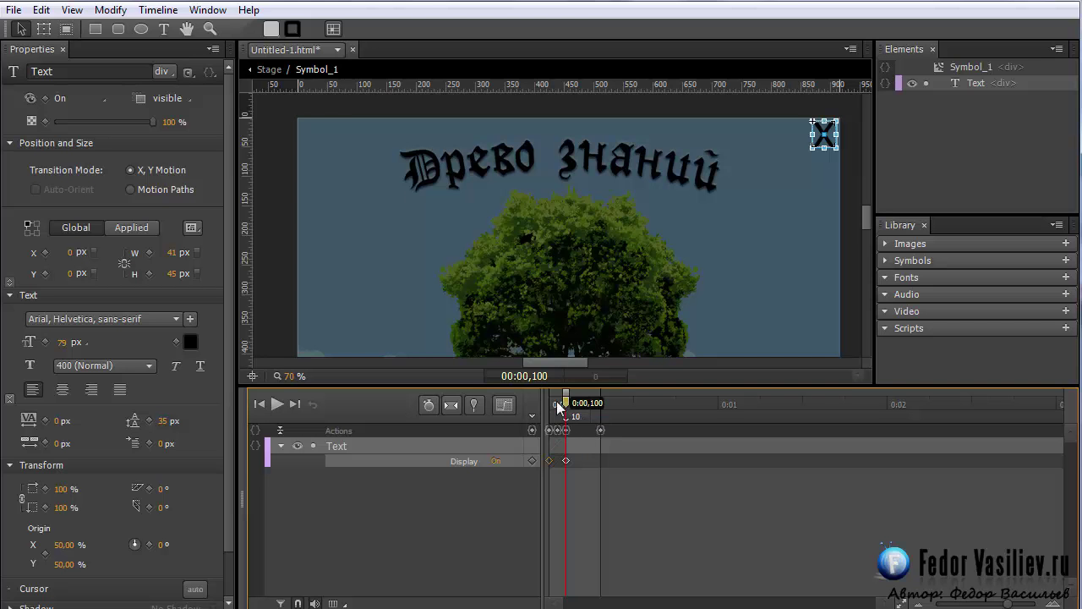
click(271, 69)
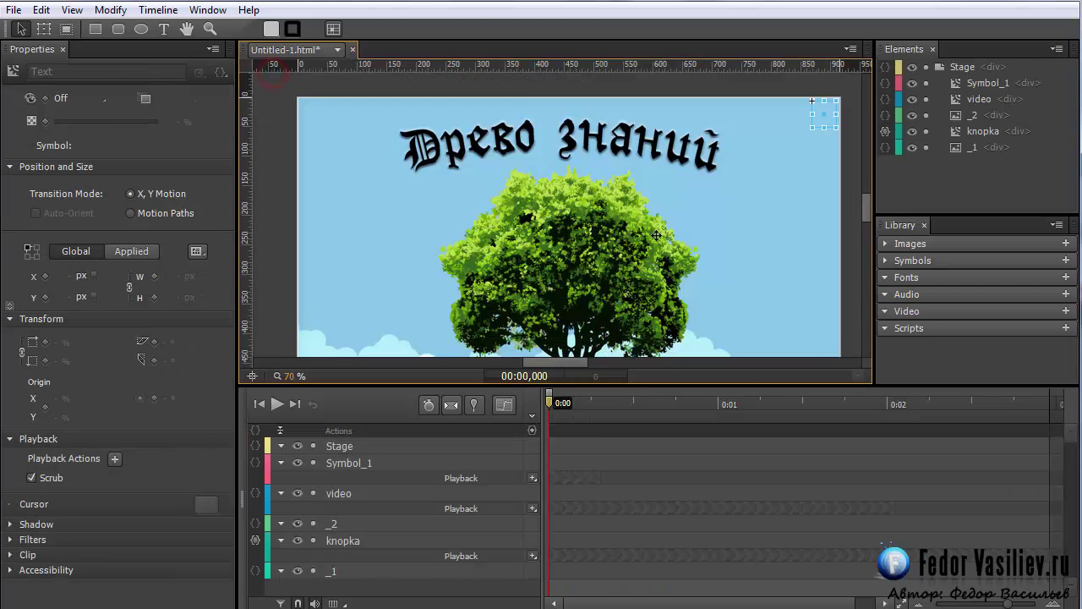
In knopka's click code, remove the blank first line and add a Play action targeting Symbol_1 below the video line
click(973, 132)
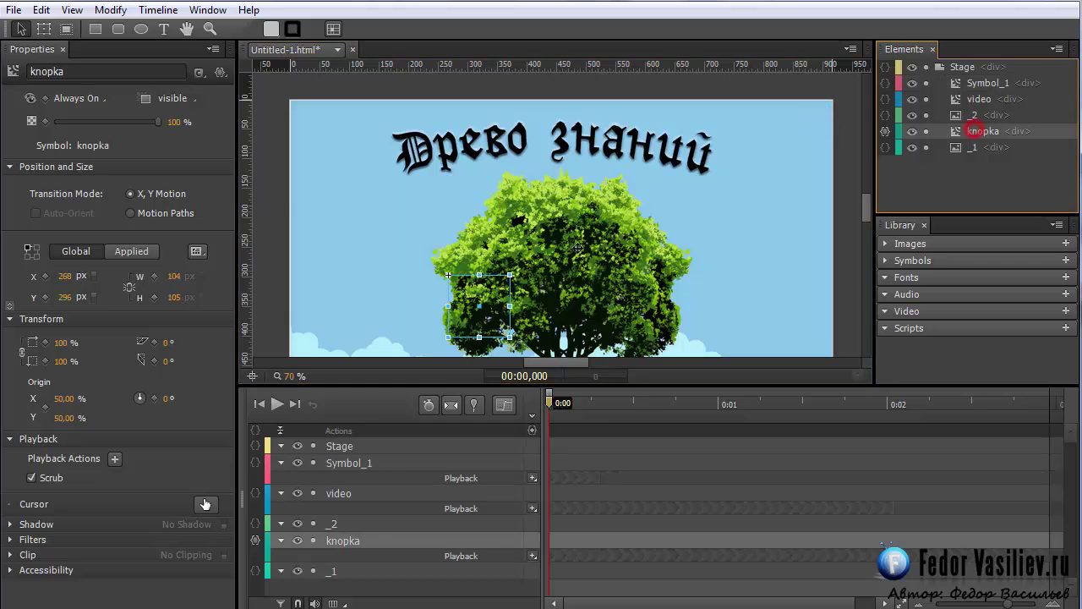
click(886, 131)
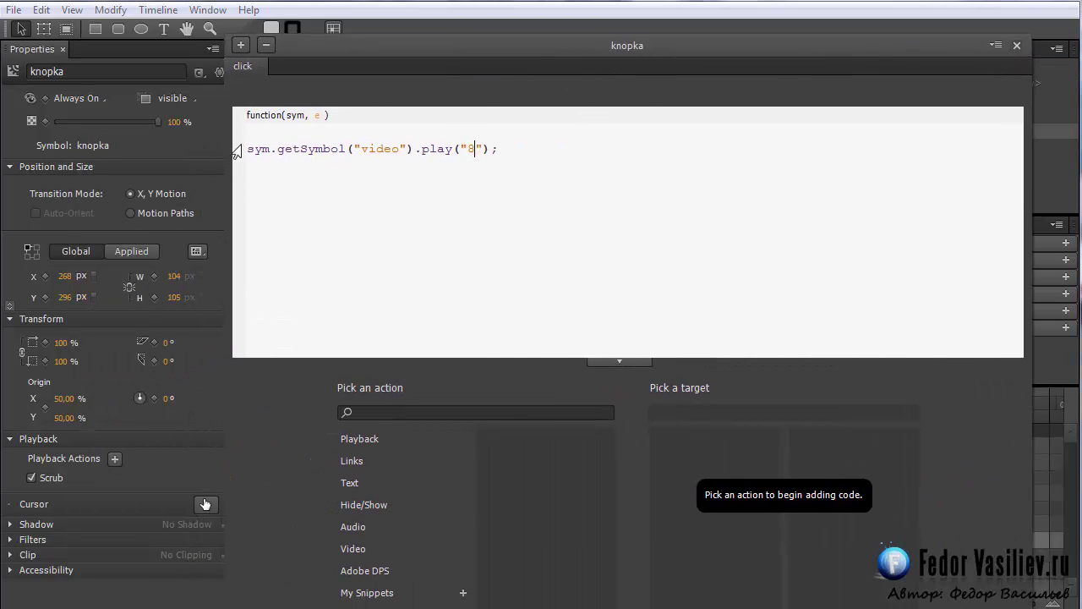
key(BackSpace)
click(259, 150)
click(351, 437)
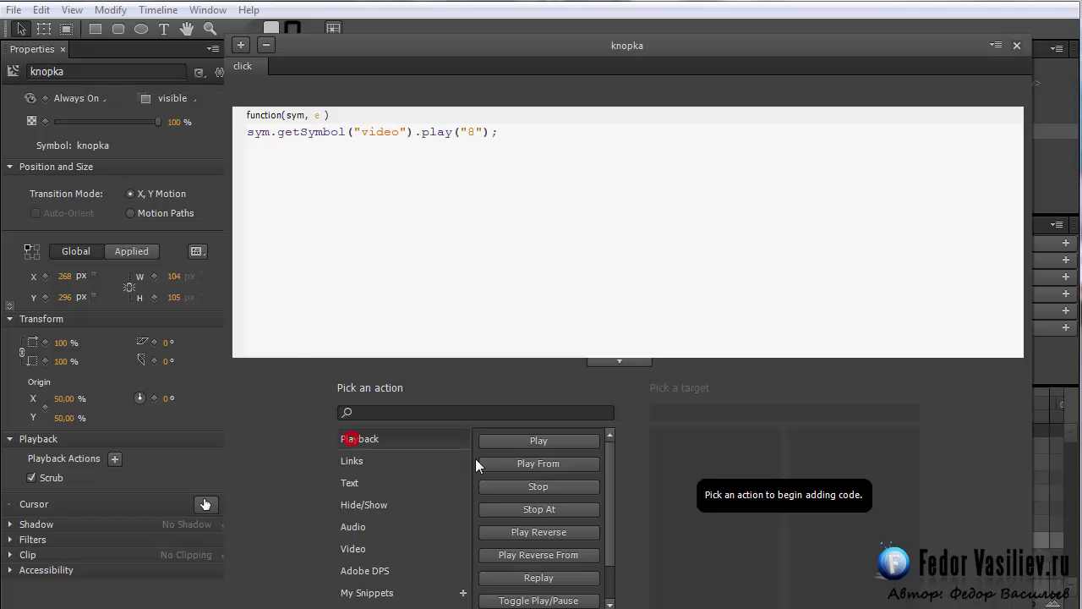
click(510, 442)
click(681, 469)
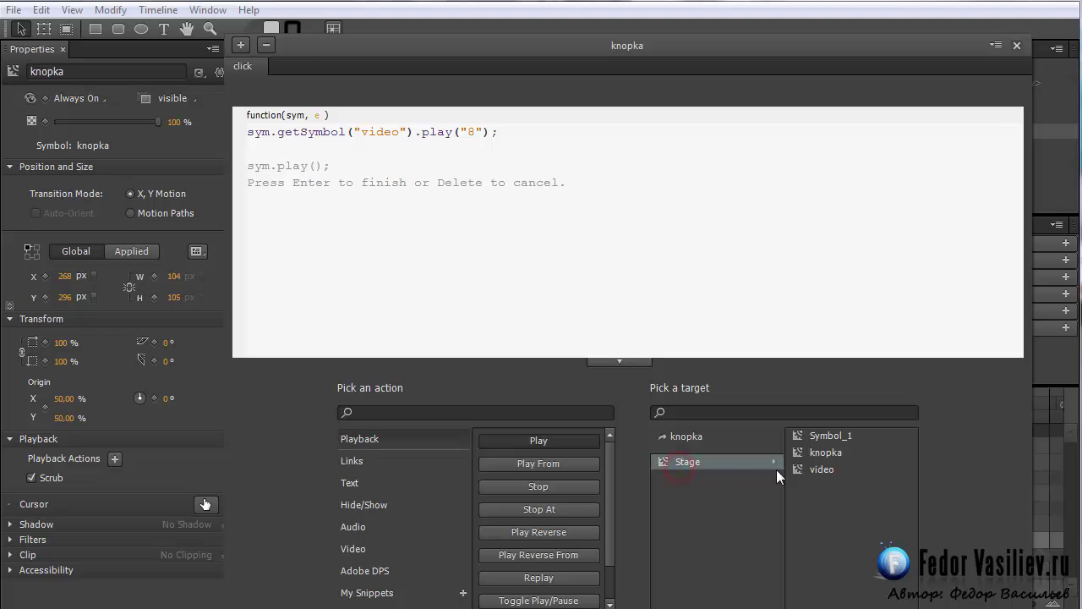
click(816, 437)
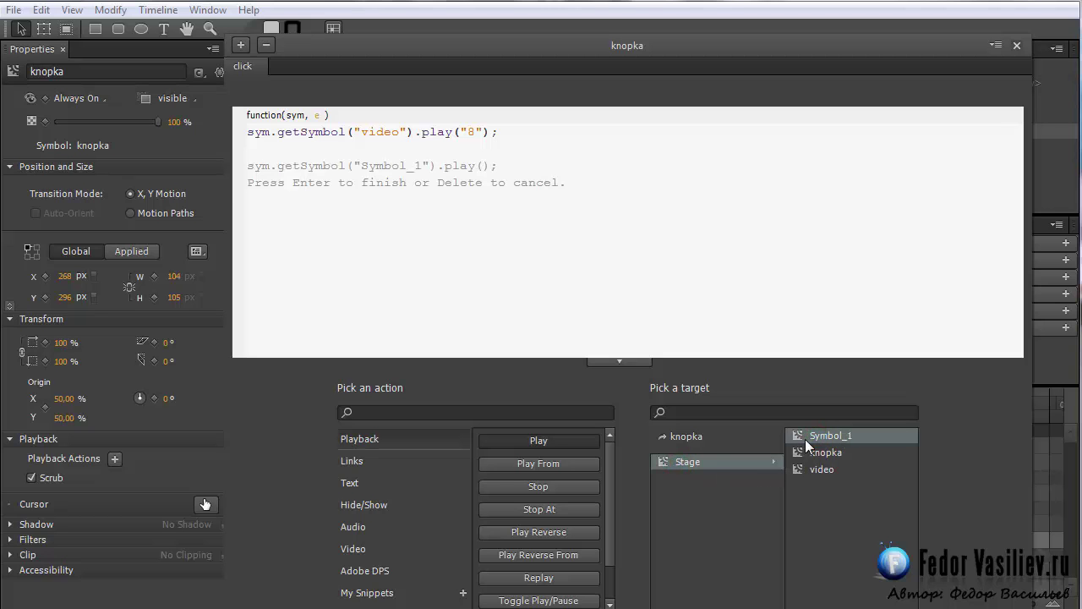
key(Return)
Give Symbol_1's play call a quoted timeline label as its argument and close knopka's code
click(483, 166)
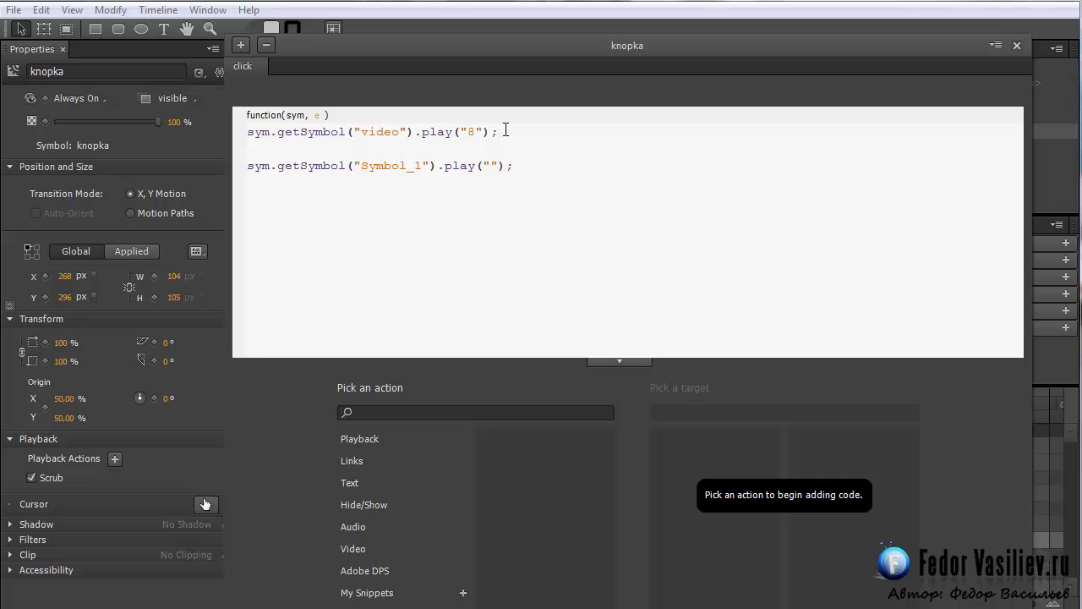
click(493, 165)
text(13)
click(1018, 45)
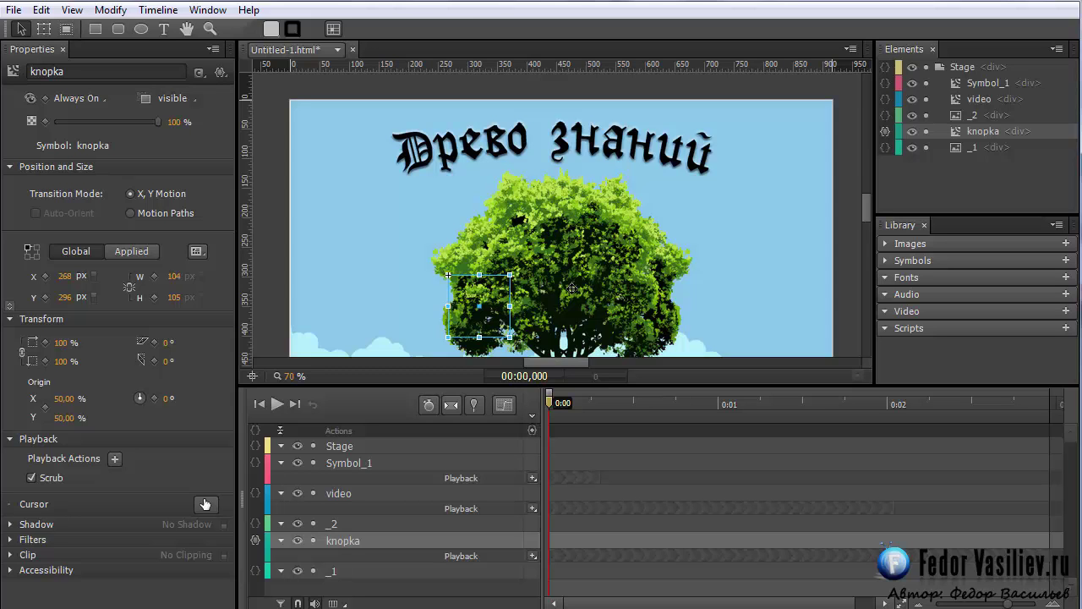
Add a click event to Symbol_1 with a Stop action targeting the Stage's video symbol
click(979, 85)
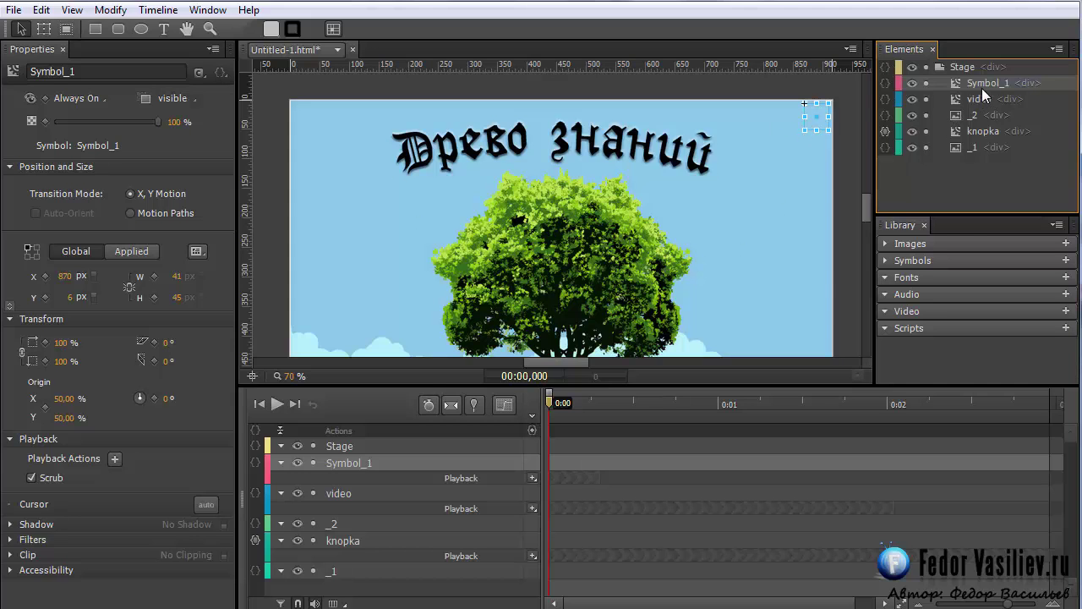
click(887, 85)
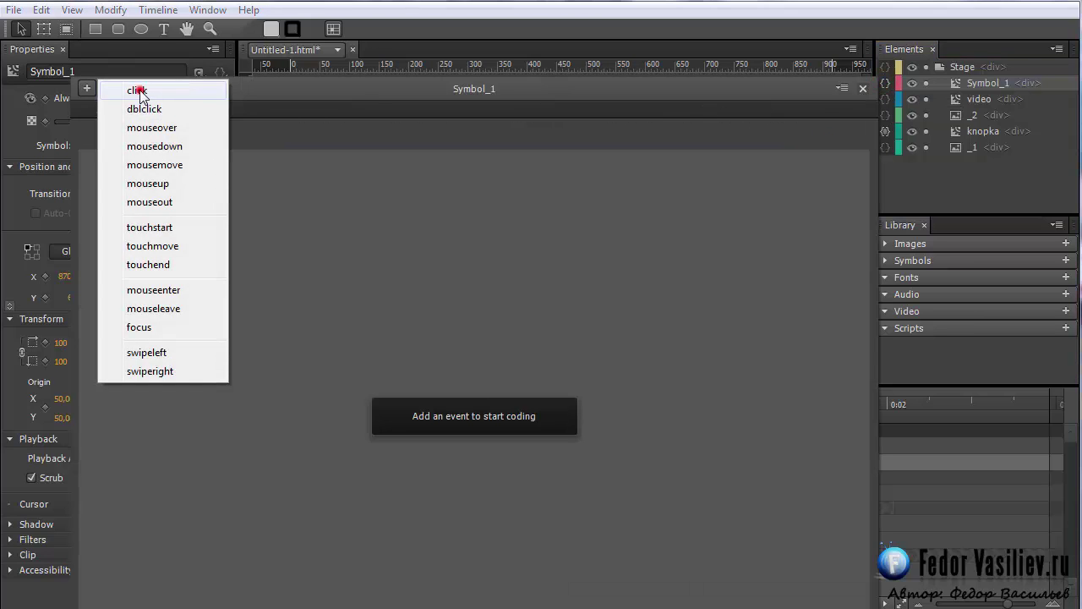
click(138, 90)
key(BackSpace)
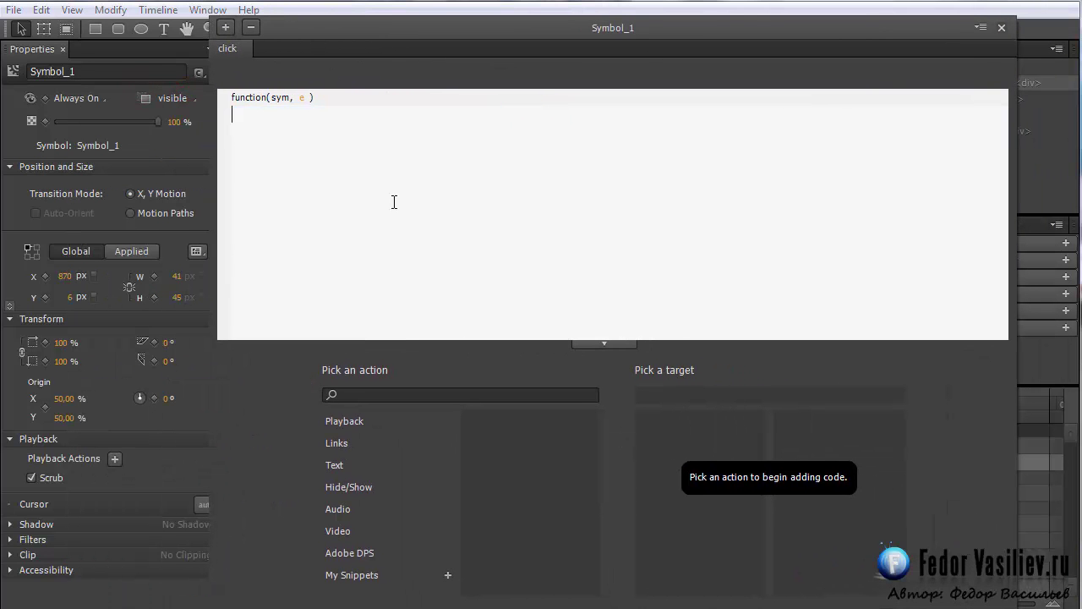
click(333, 420)
click(524, 470)
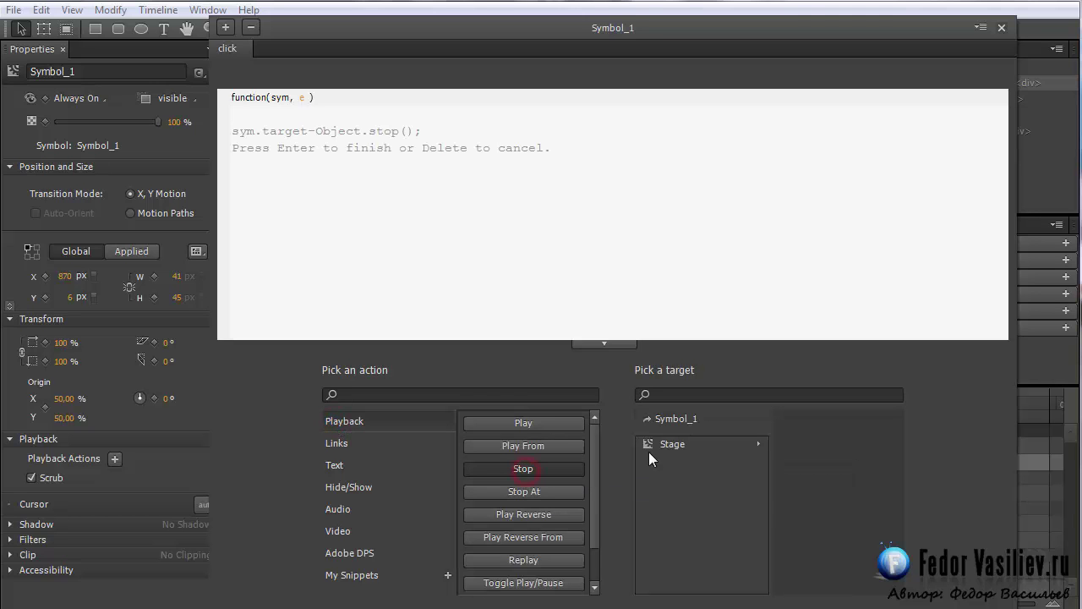
click(654, 446)
click(783, 452)
Give the video symbol's stop call the argument 0 and remove the blank line above it
click(444, 132)
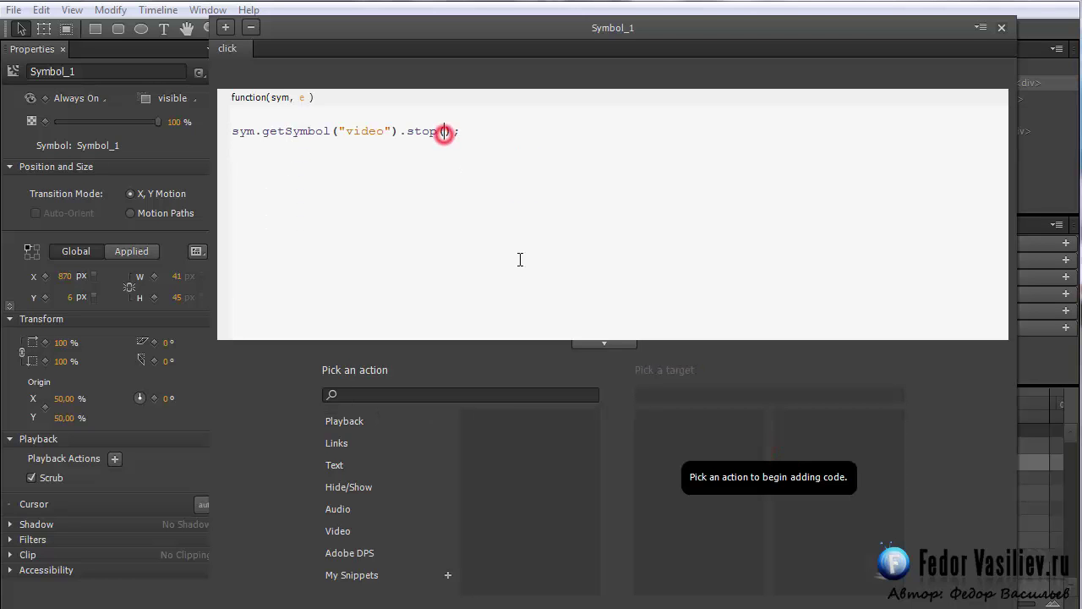
text(0)
click(234, 131)
key(BackSpace)
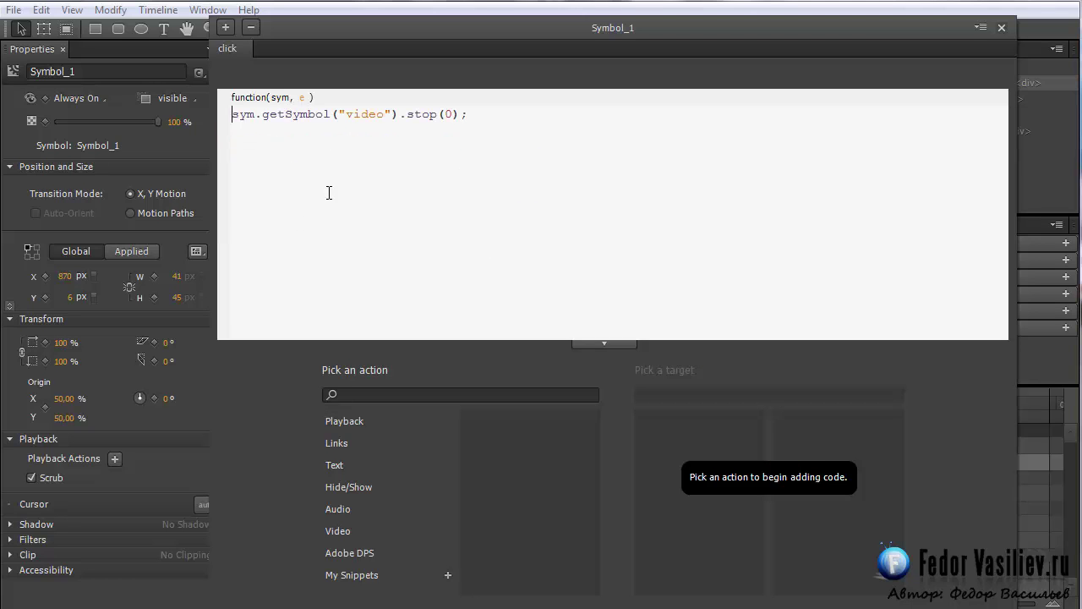
Add a Stop action targeting Symbol_1 directly below the video line, without a blank line between them, and close the click code
click(246, 127)
click(345, 420)
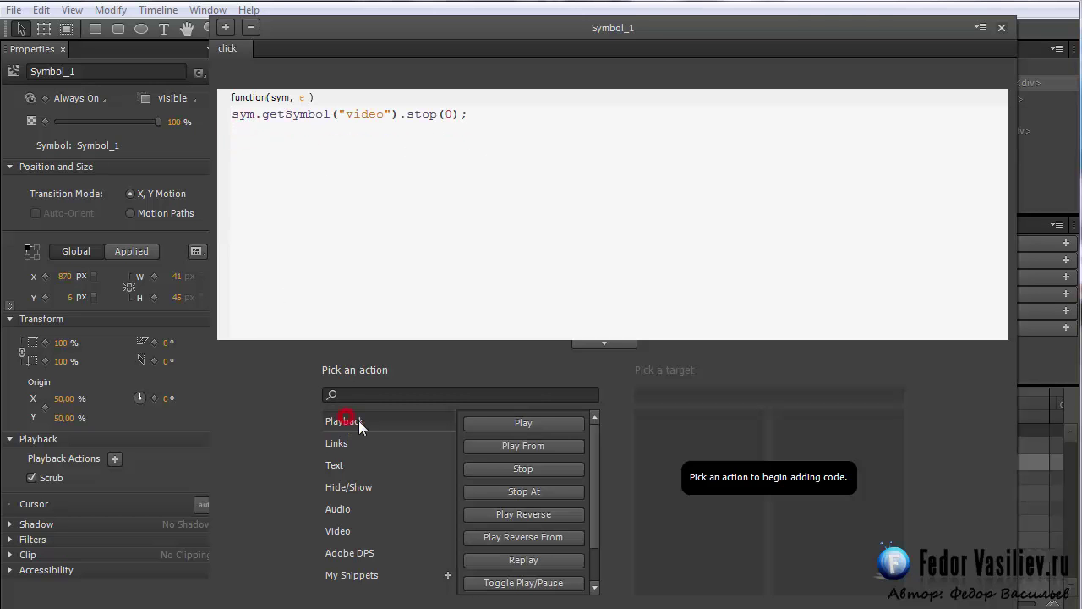
click(521, 472)
click(661, 445)
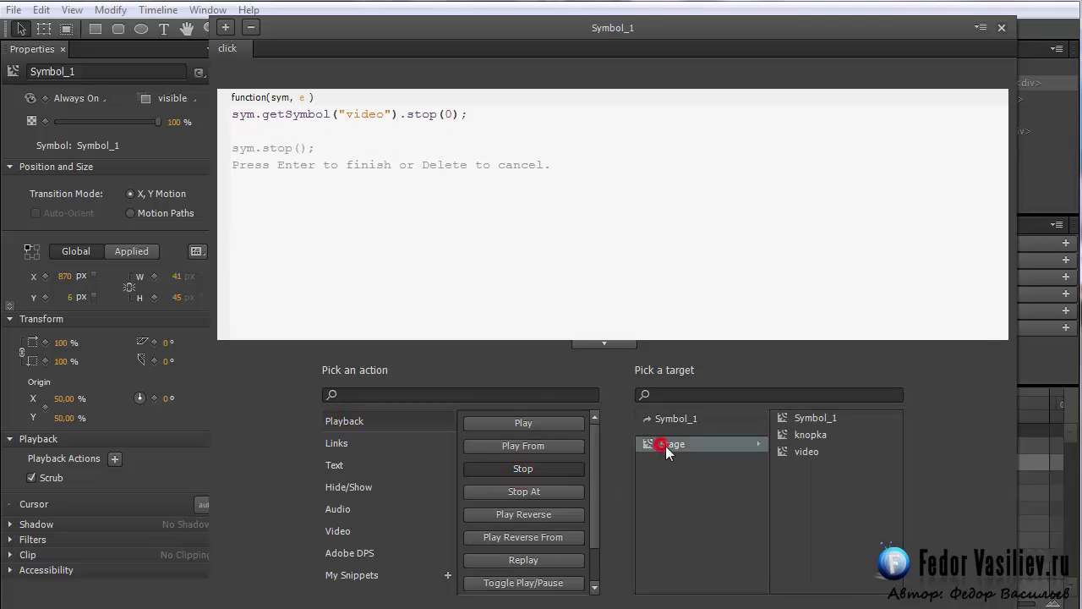
double_click(782, 418)
click(234, 149)
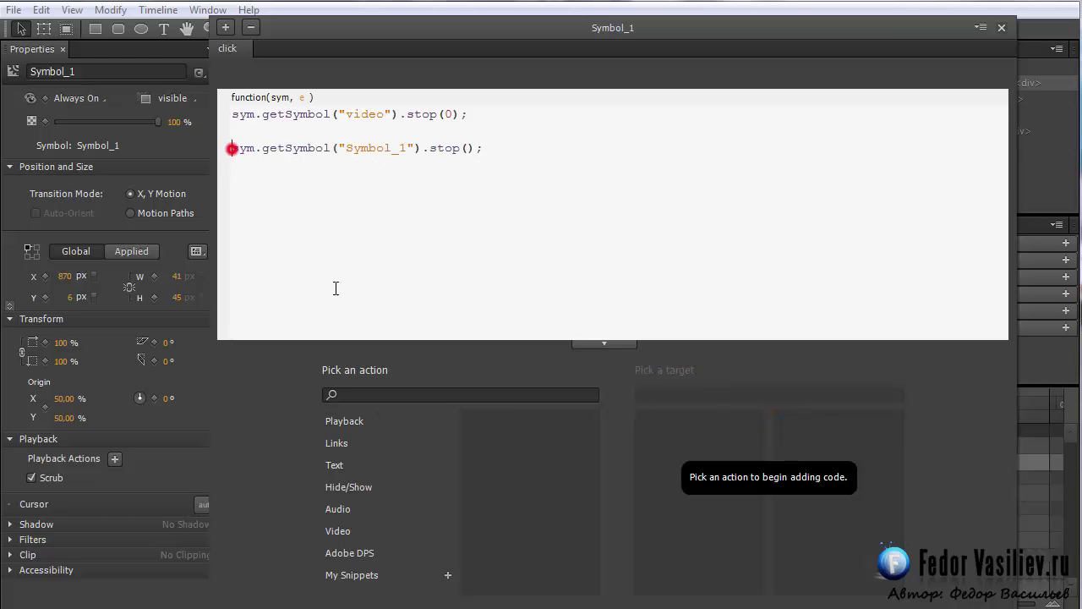
key(BackSpace)
click(465, 135)
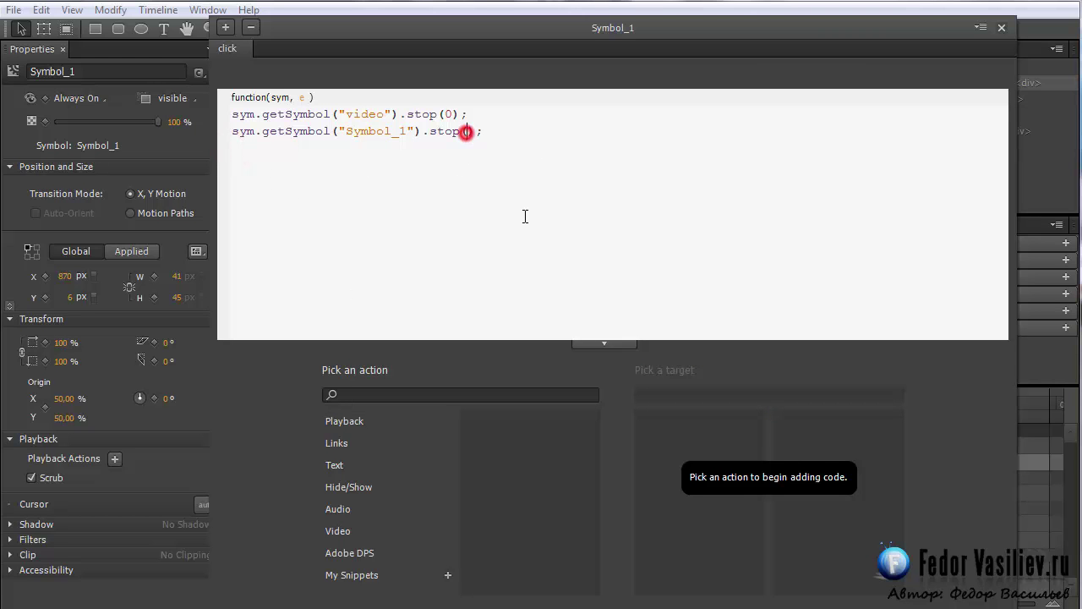
click(998, 30)
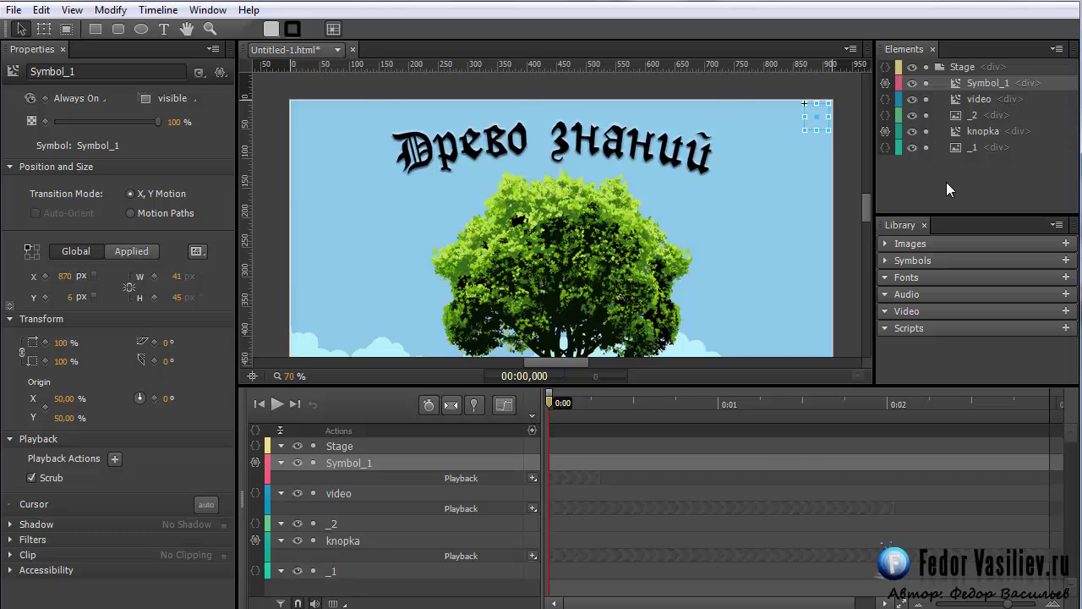
Preview the project in the browser, open the video with the YouTube button, play and pause it, and close it with the X
key(ctrl+Return)
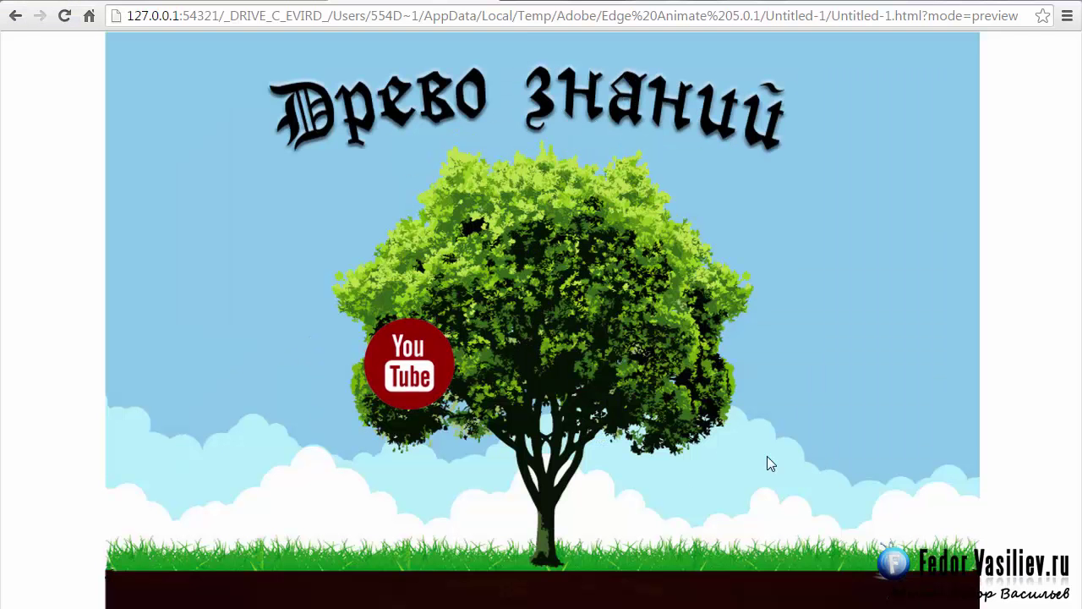
click(412, 384)
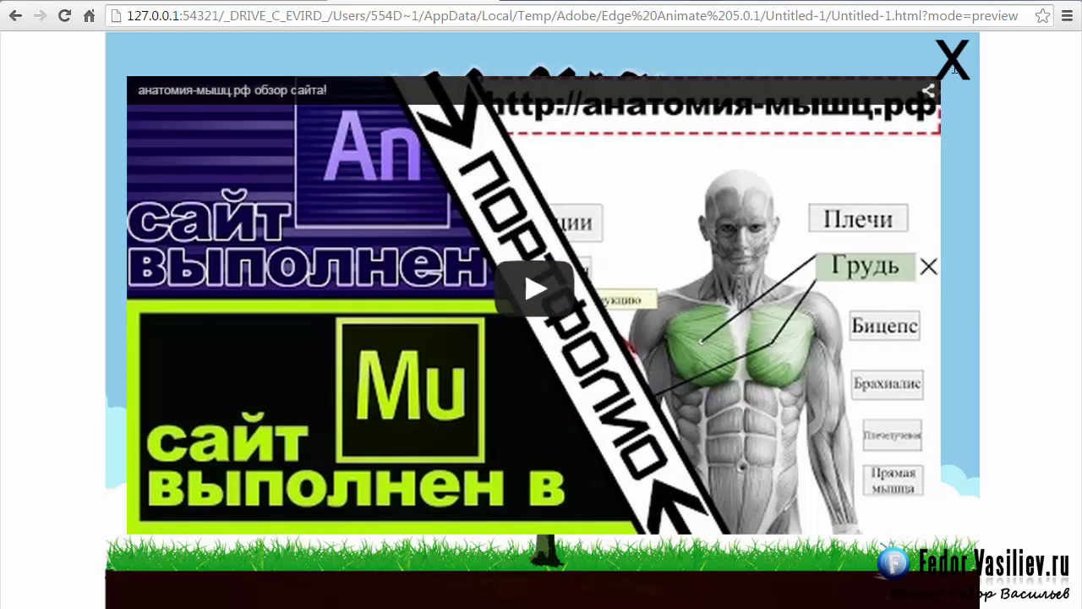
click(528, 291)
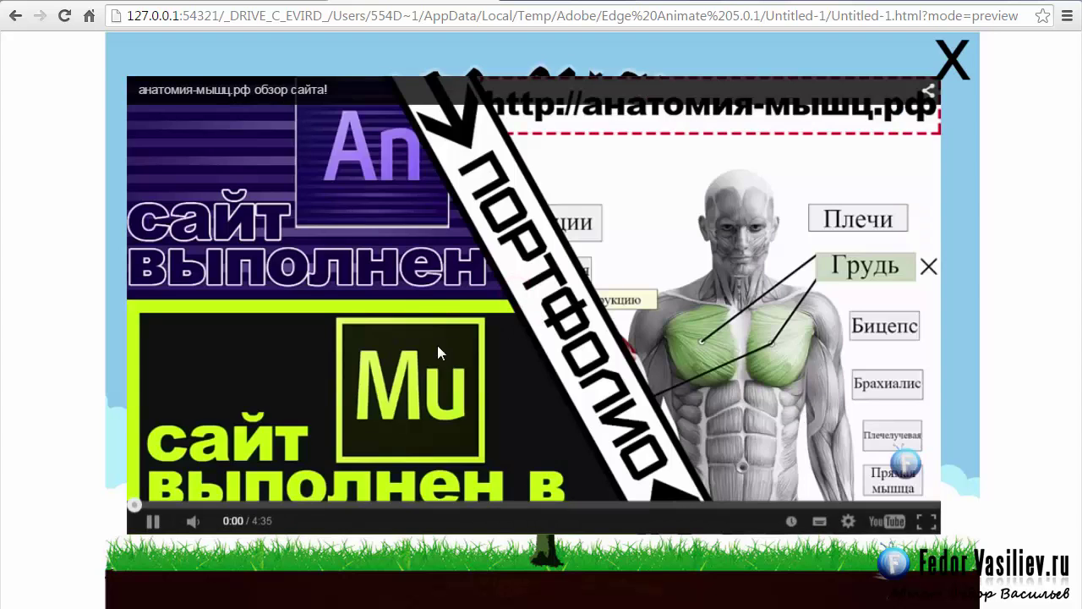
click(153, 521)
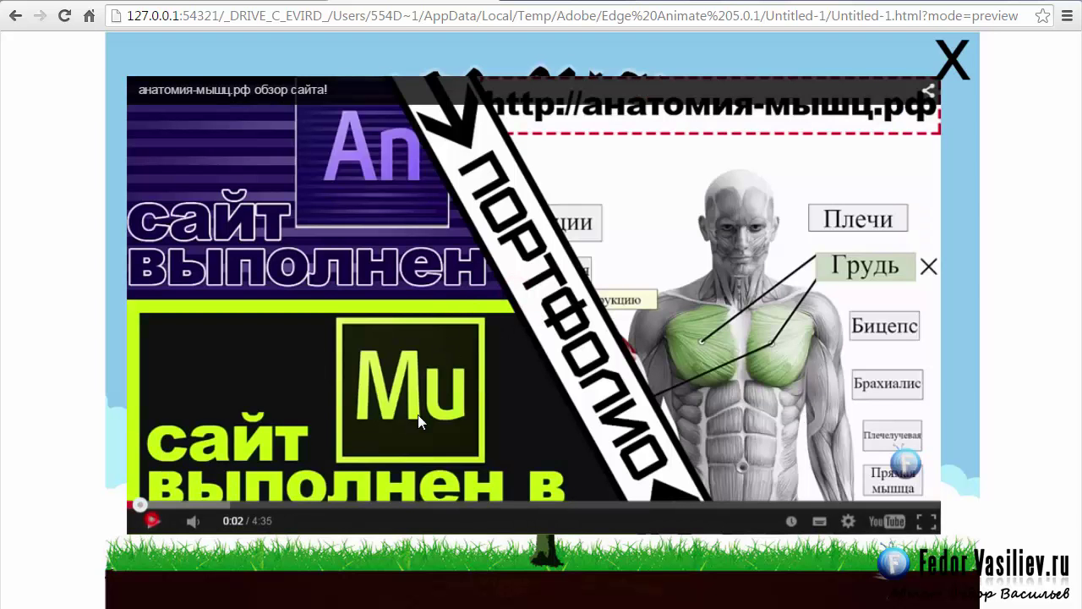
click(953, 52)
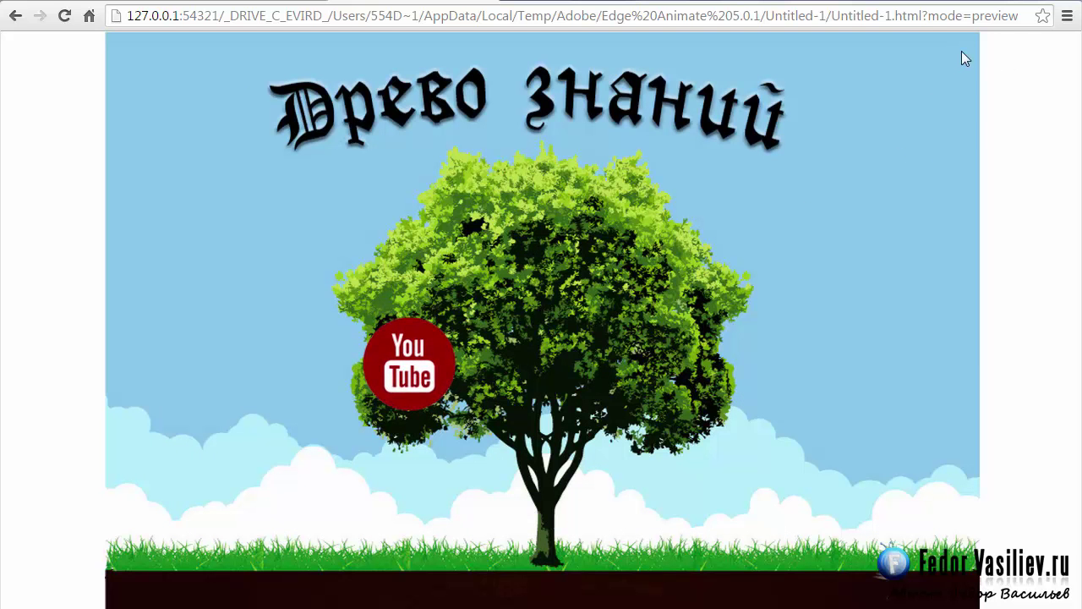
Return to Edge Animate and set Symbol_1's cursor to pointer
key(alt+Tab)
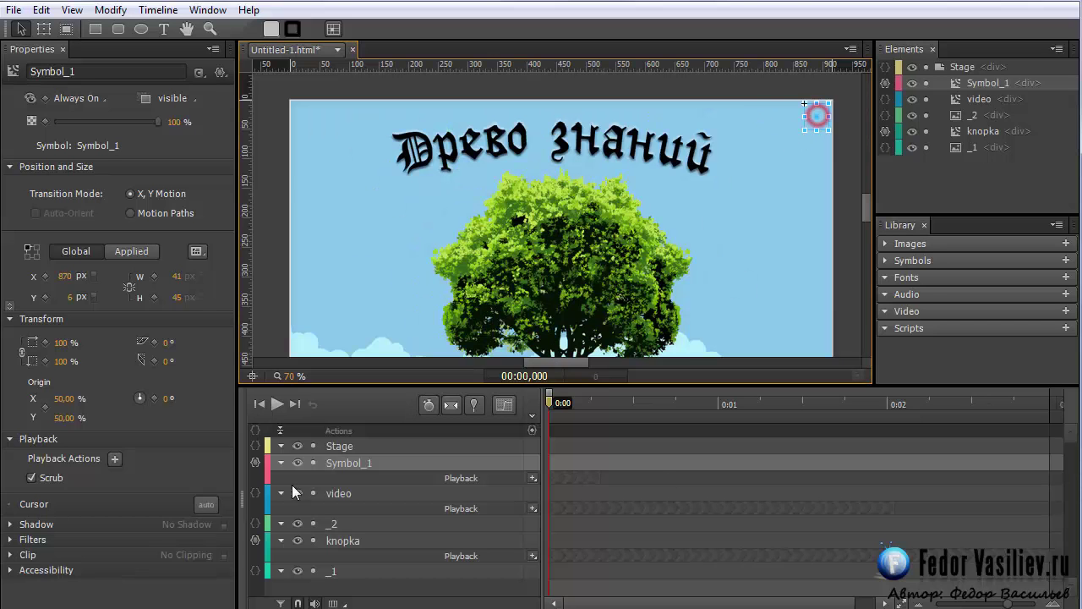
click(206, 504)
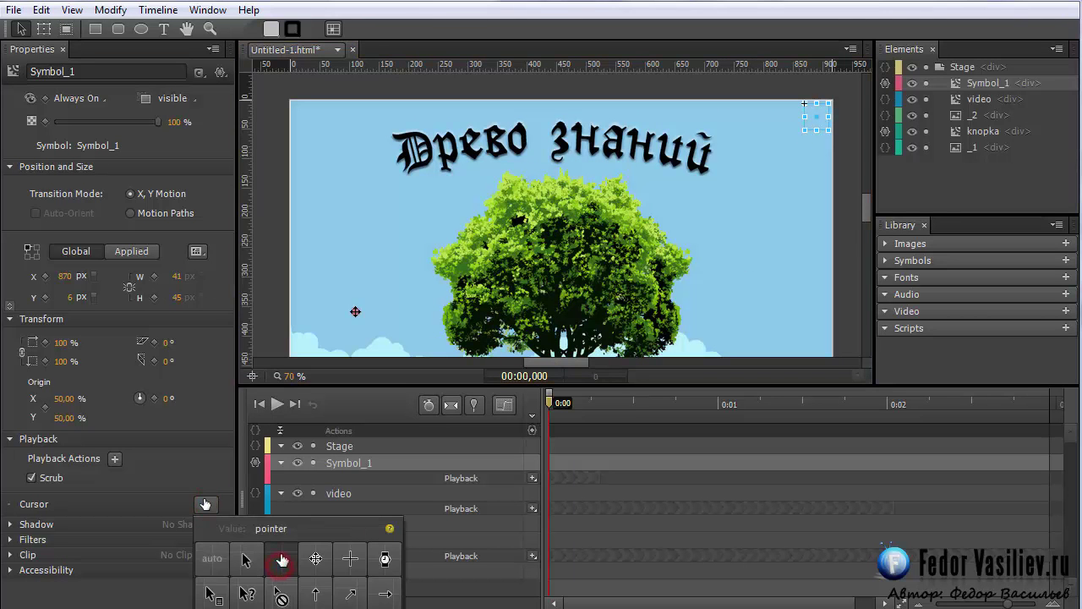
click(281, 560)
Preview the project again with the page reloaded, and test opening, playing, pausing and closing the video while checking the X's cursor
key(ctrl+Return)
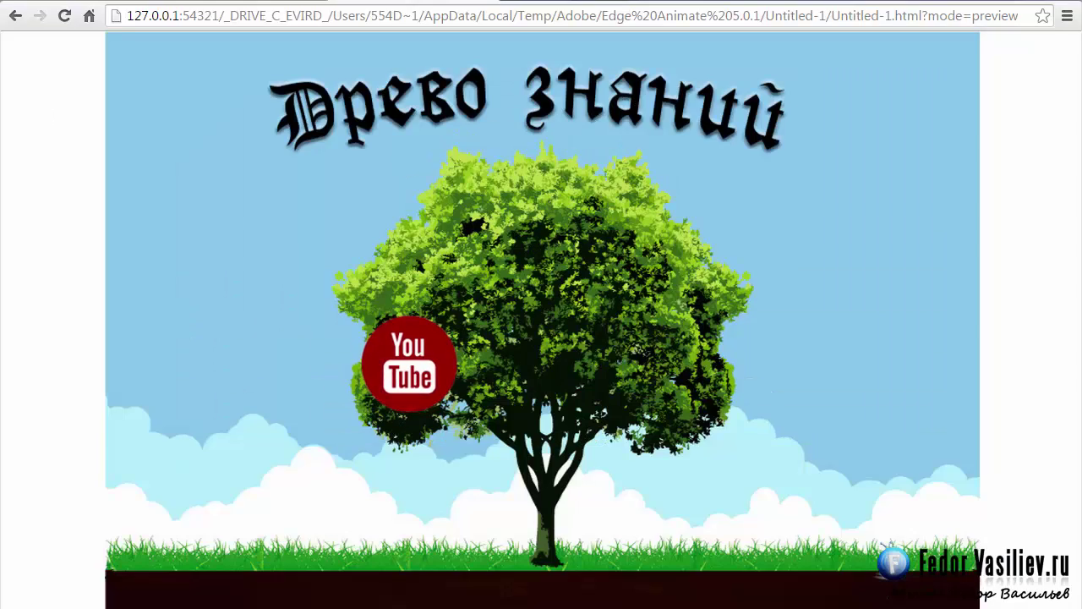
click(65, 15)
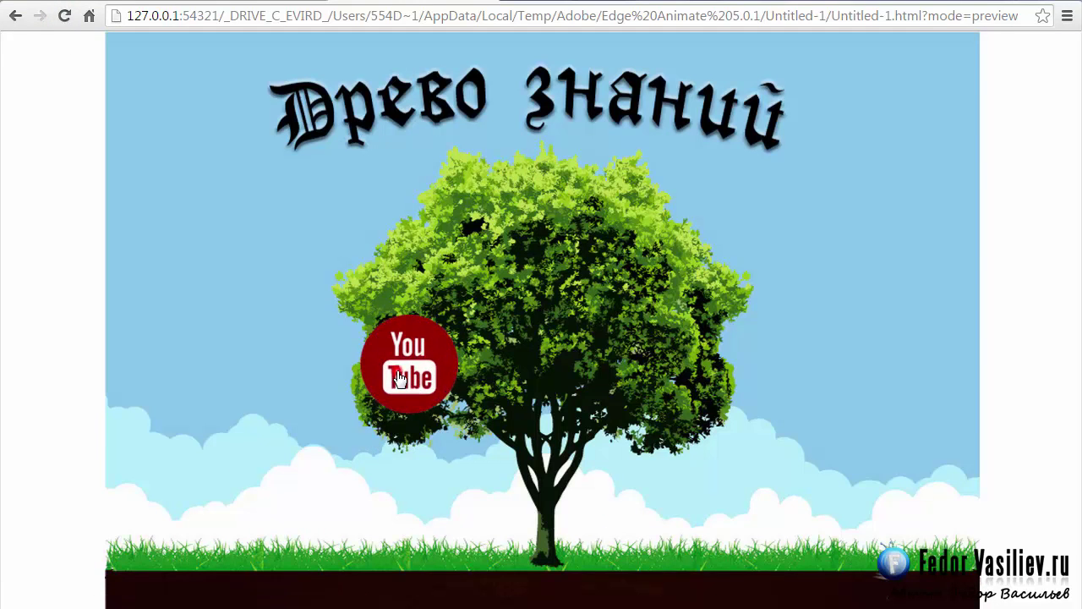
click(403, 378)
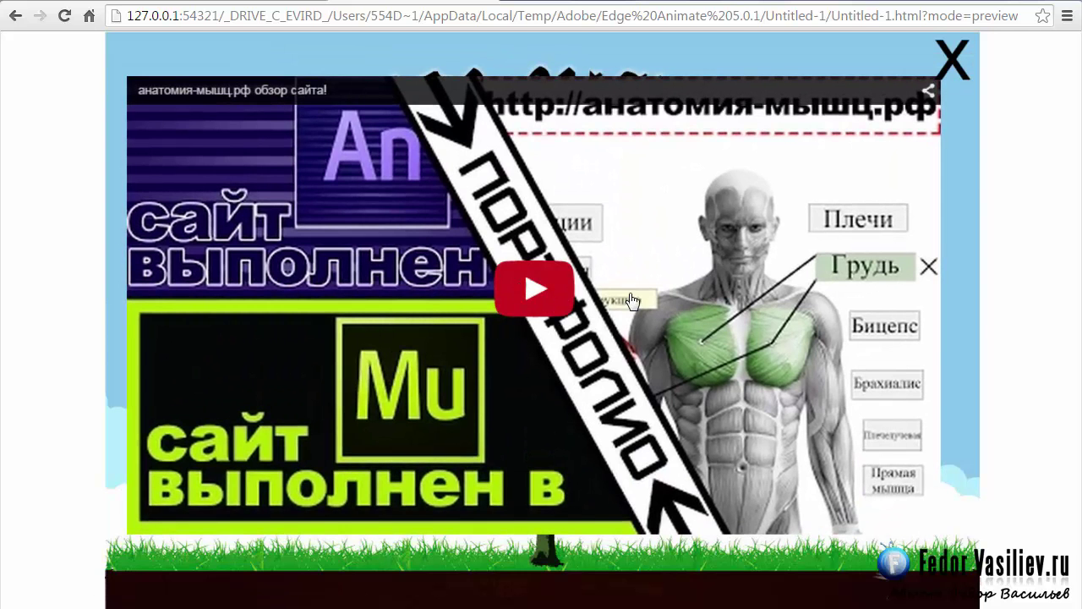
click(529, 299)
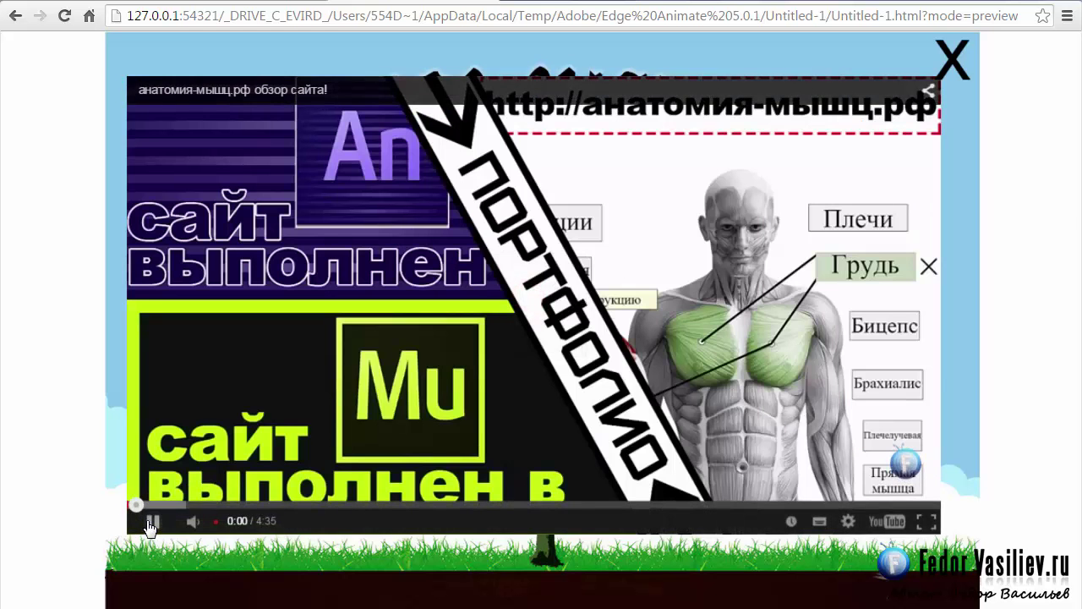
click(152, 524)
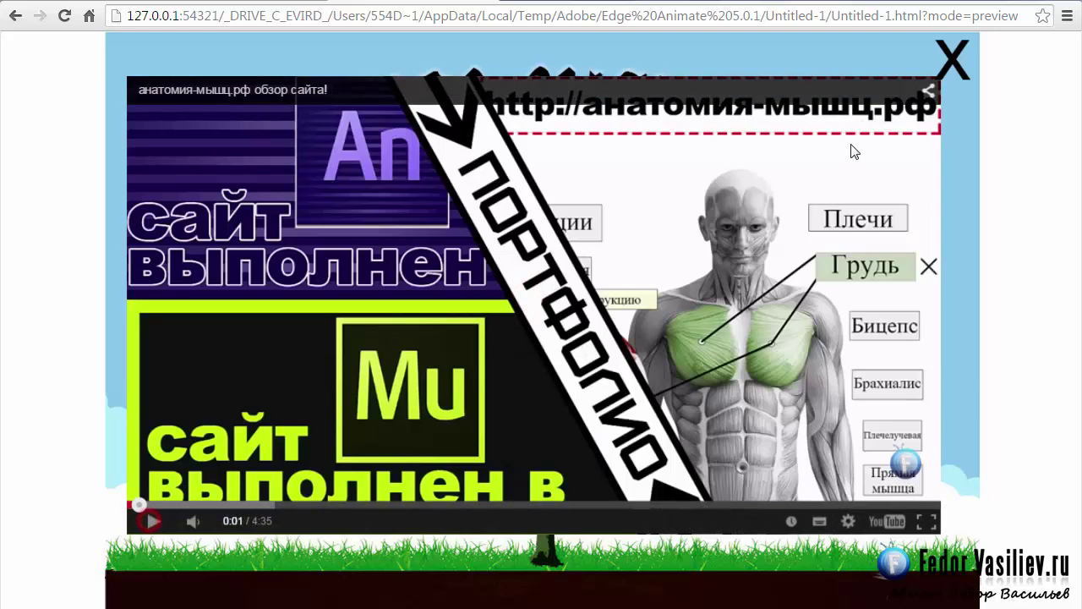
click(953, 60)
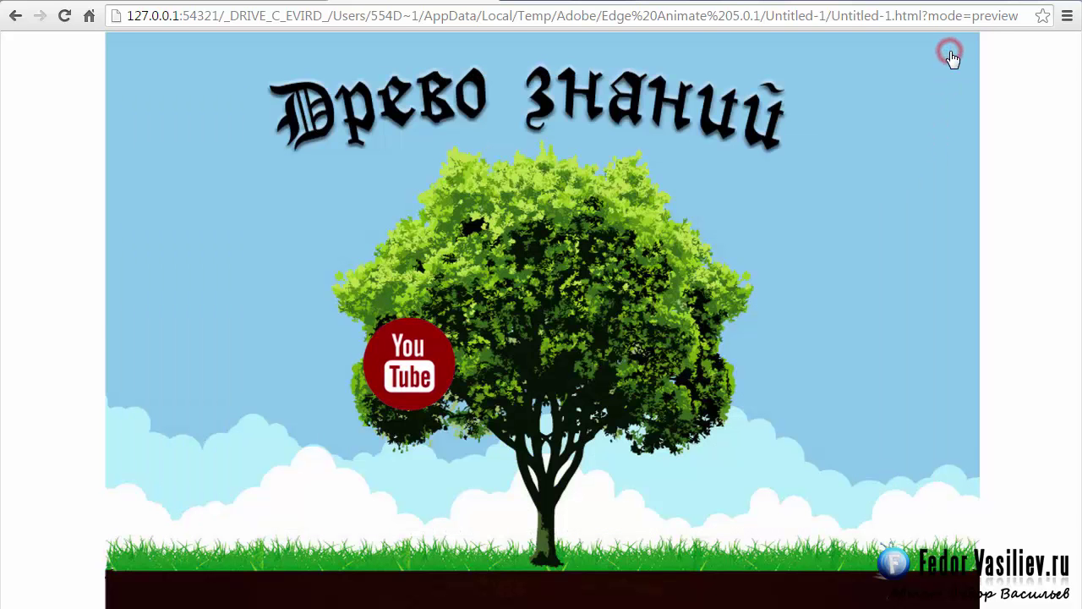